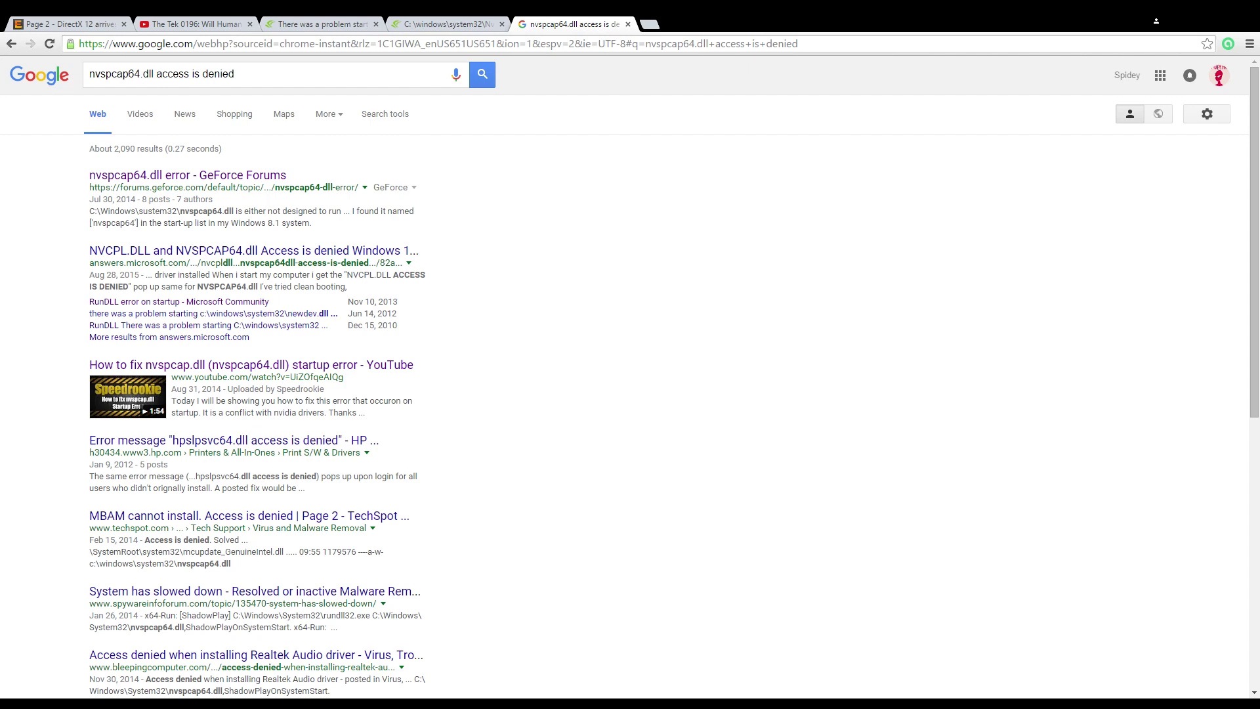
Step: Look through the search results for the nvspcap64.dll access-denied error and the Microsoft Community question about it
scroll(630, 374, "down", 2)
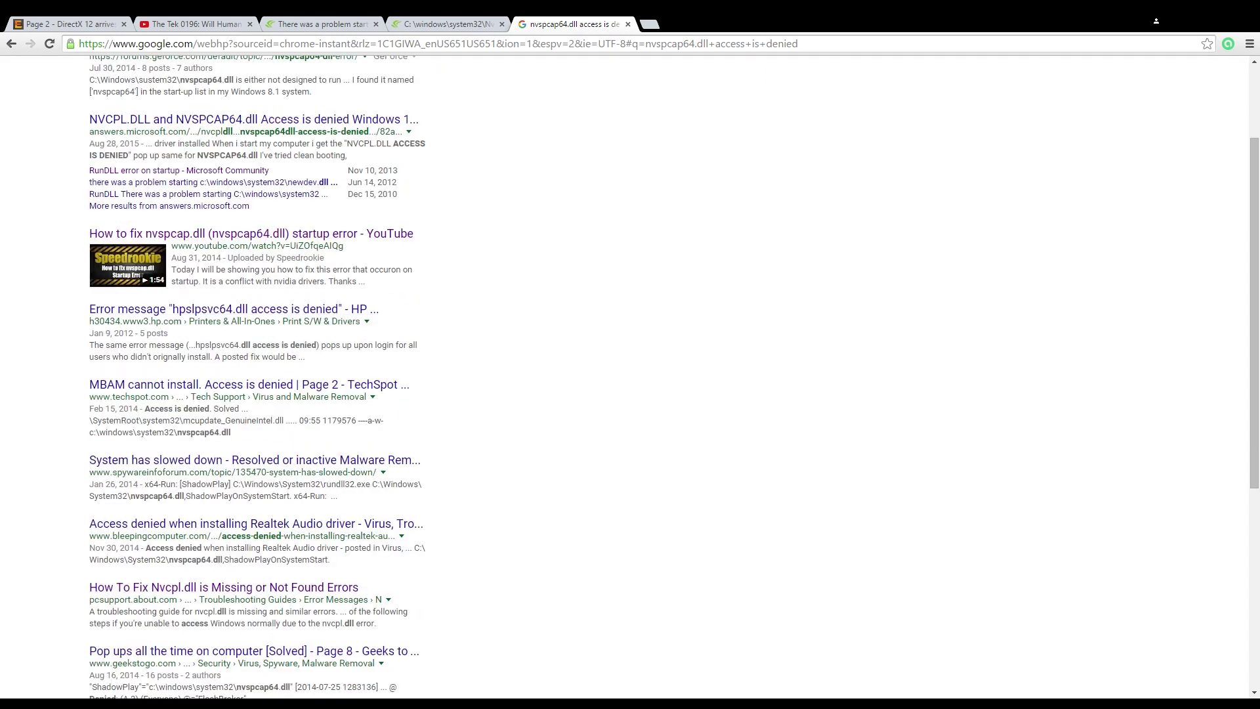
scroll(630, 374, "down", 1)
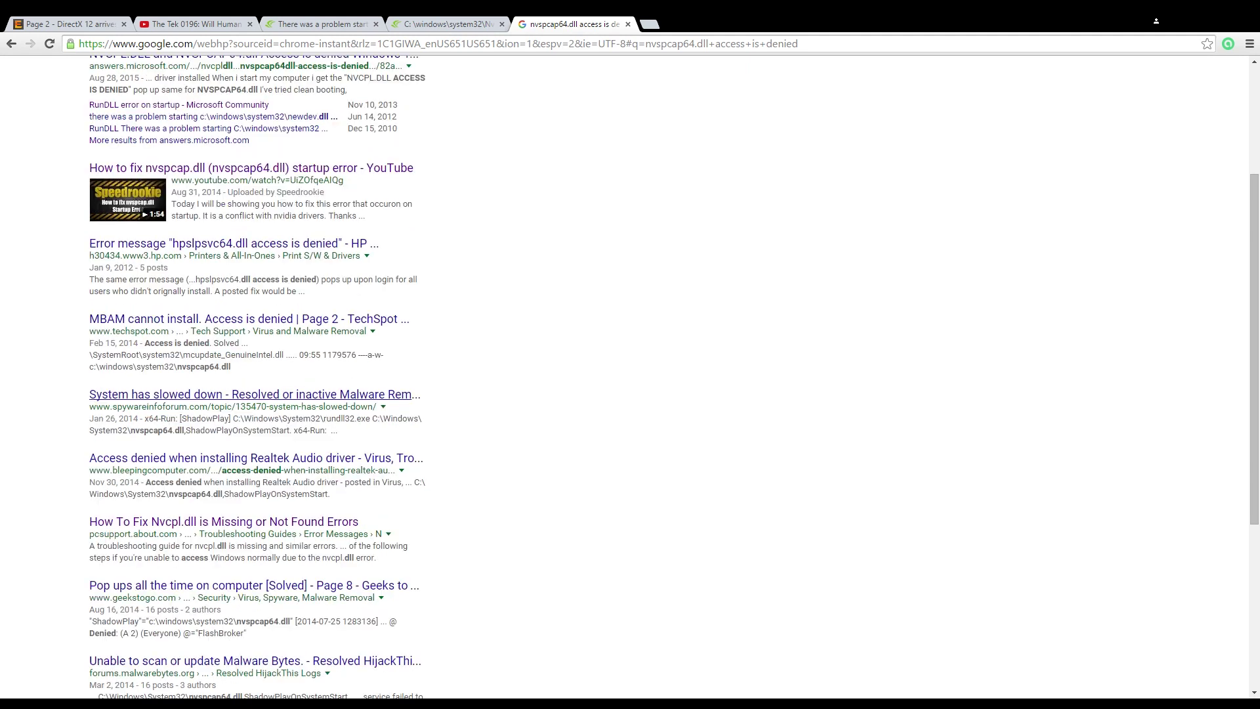
scroll(630, 374, "down", 1)
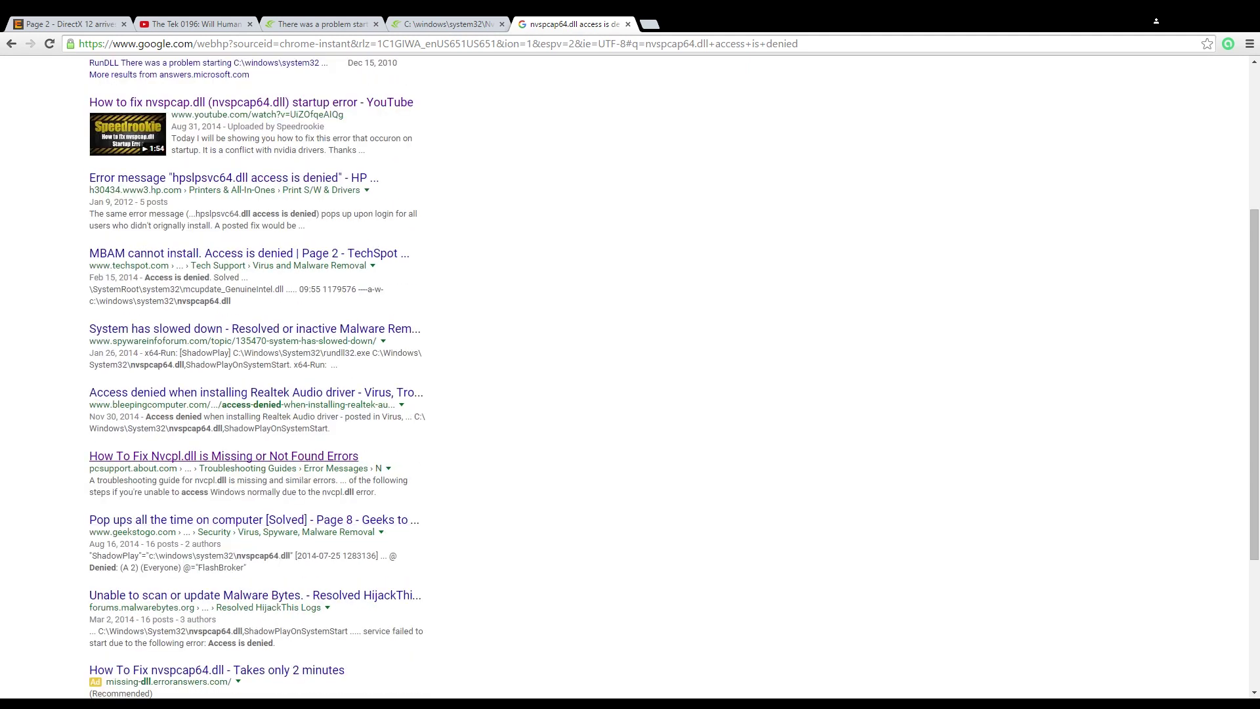
scroll(224, 459, "up", 4)
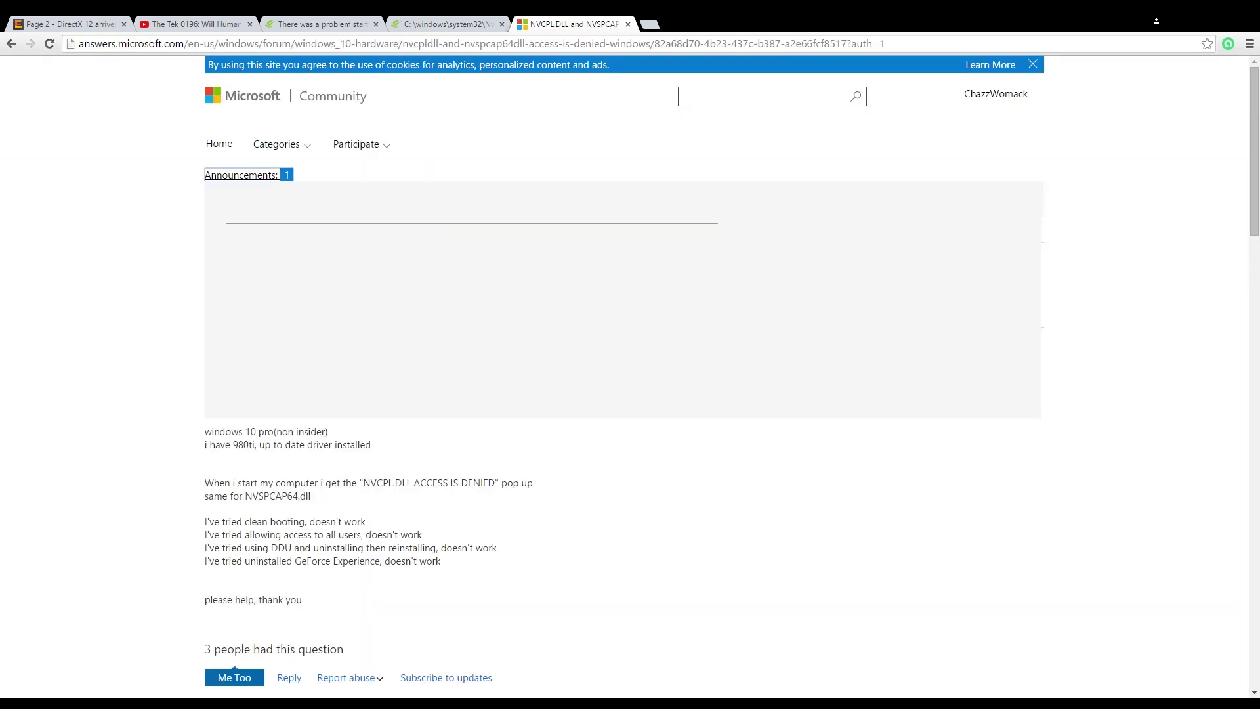
scroll(630, 374, "down", 4)
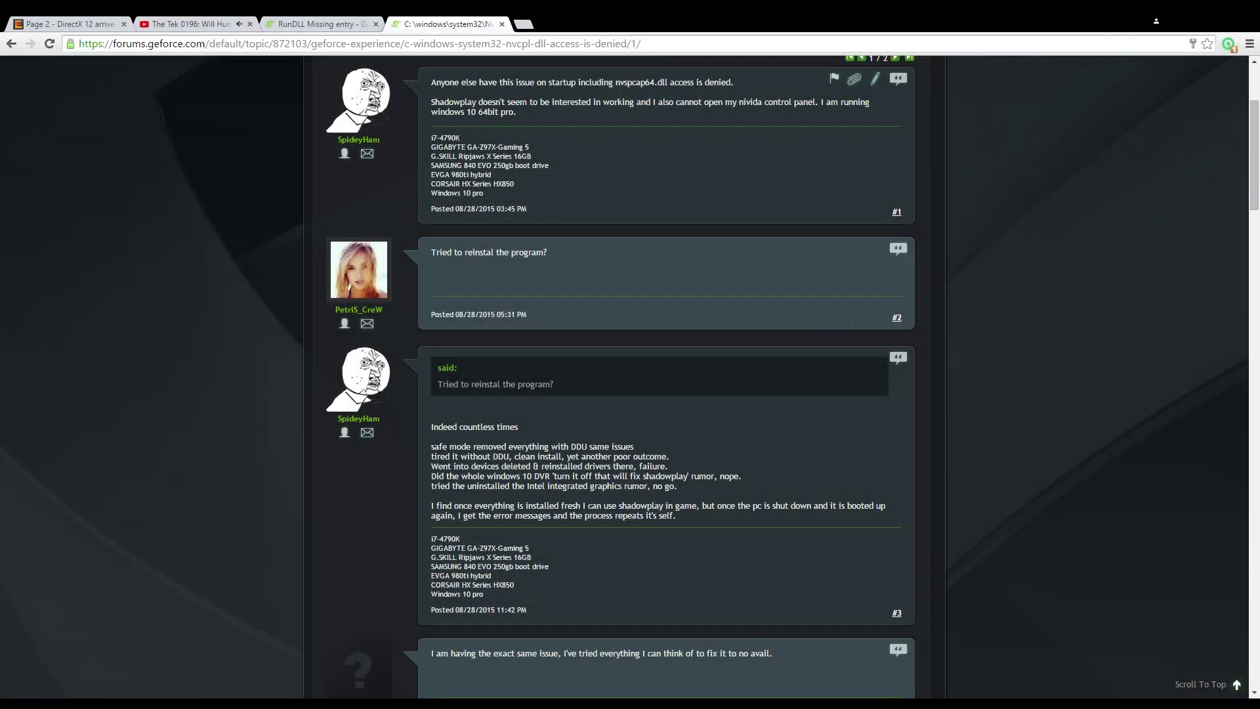
Step: Read the first page of the GeForce forum thread about the NvCpl.dll access-denied error through to its last post
scroll(630, 374, "down", 1)
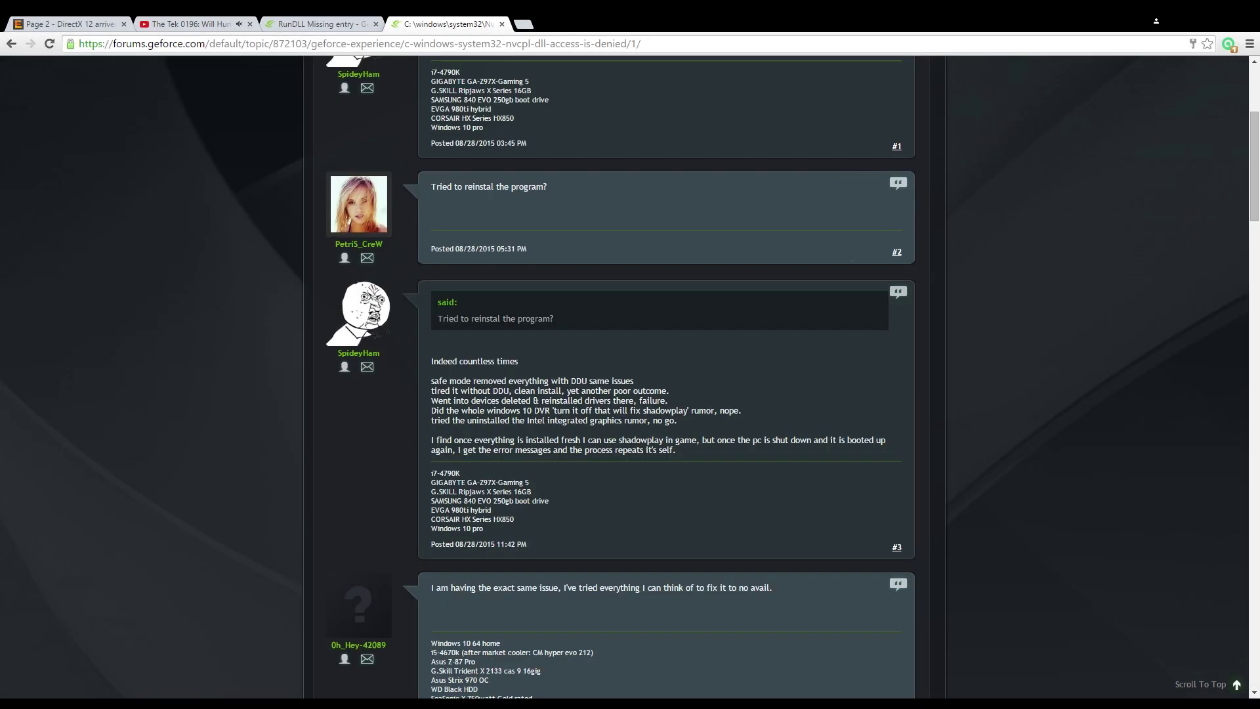
scroll(630, 374, "down", 11)
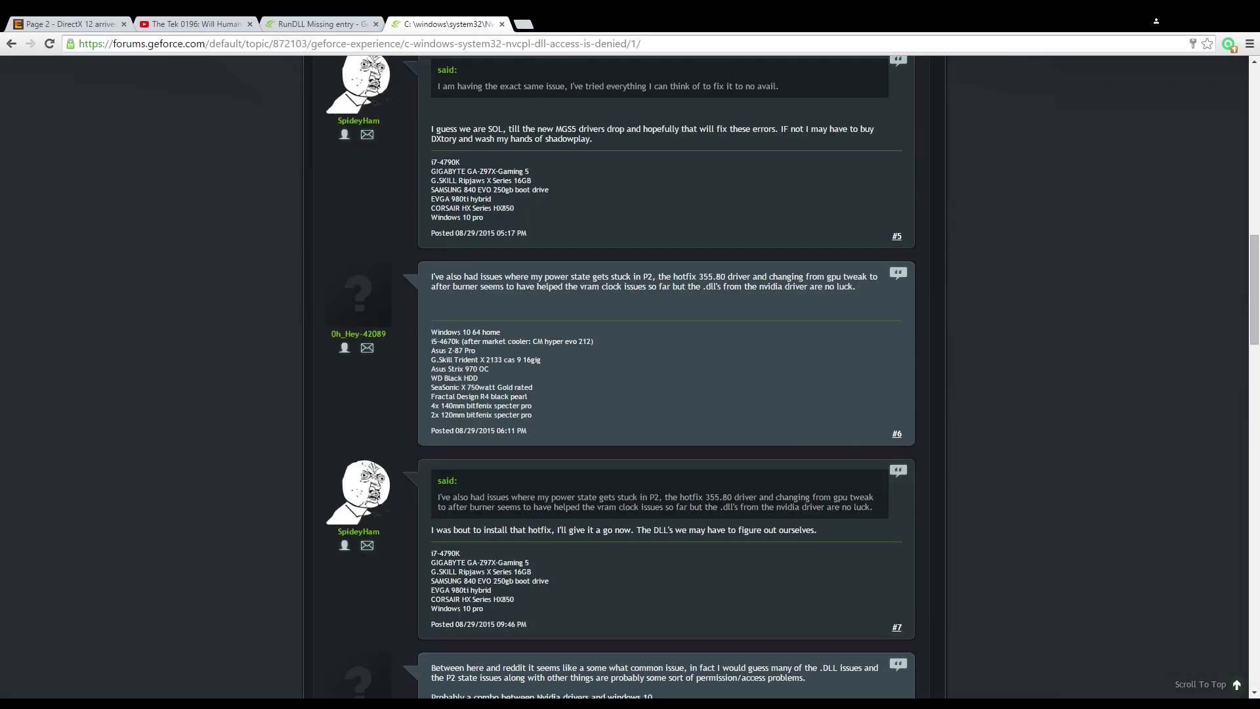
scroll(630, 374, "down", 20)
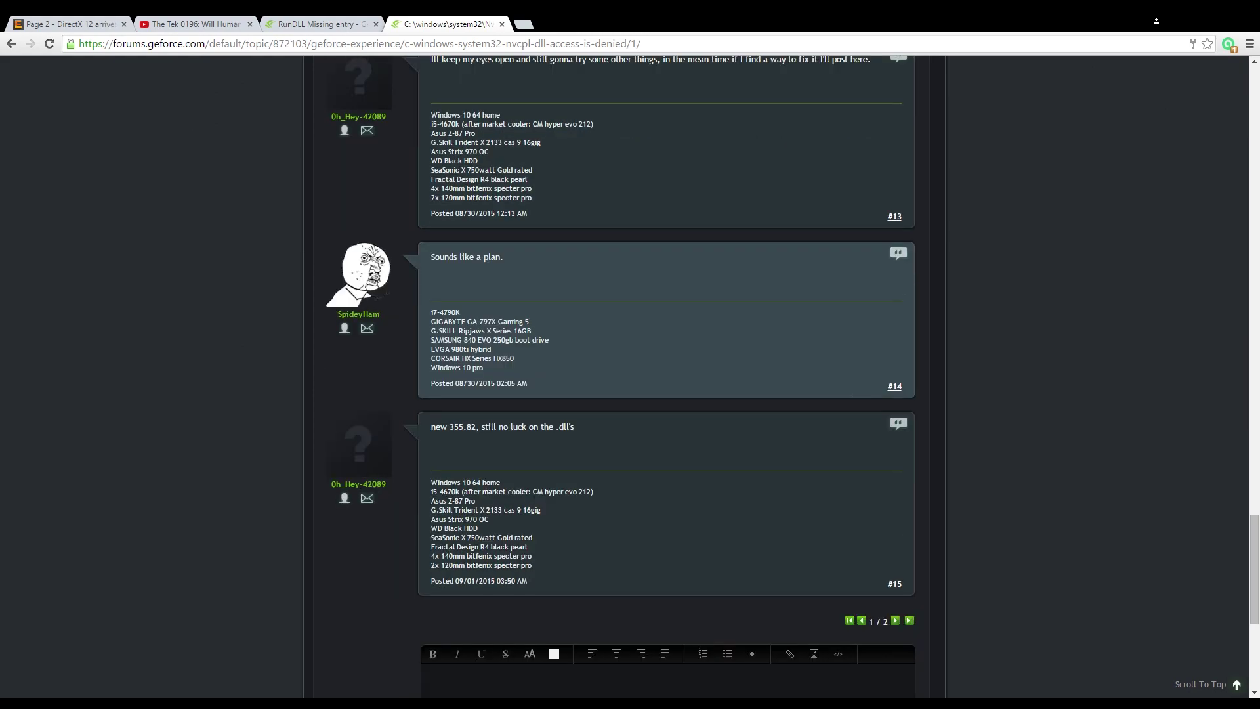
scroll(630, 374, "down", 6)
scroll(630, 374, "up", 2)
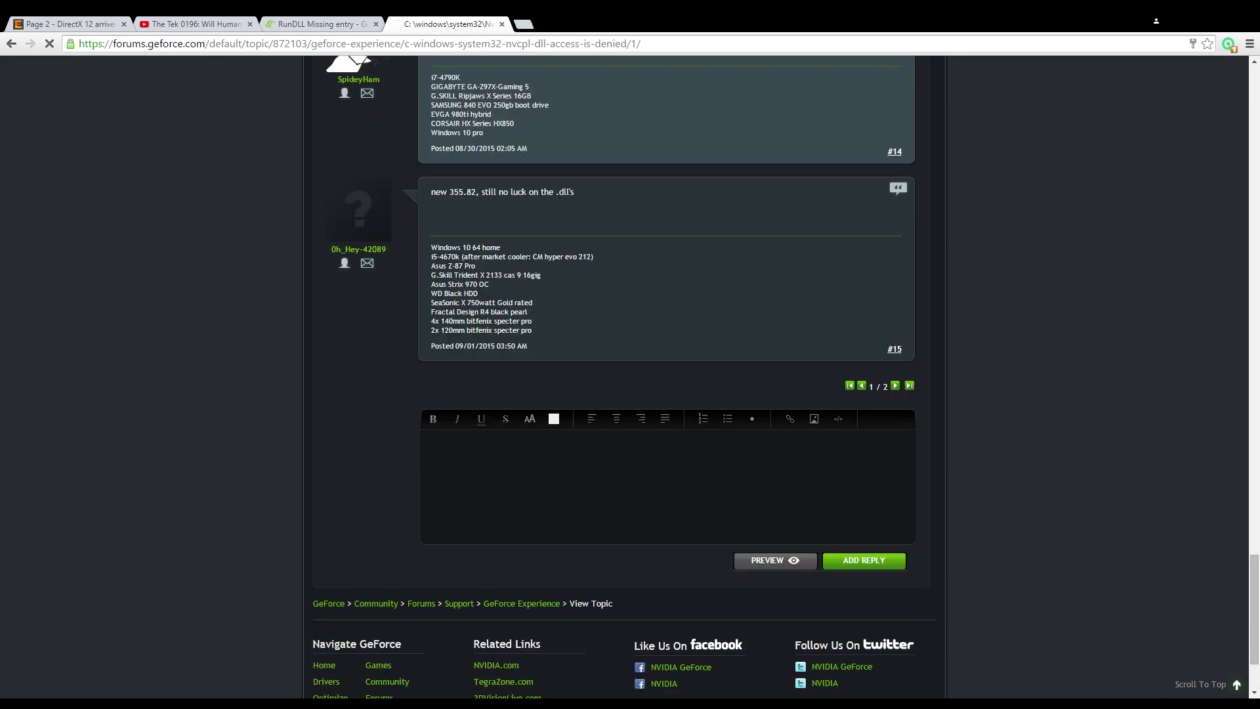
scroll(630, 460, "down", 4)
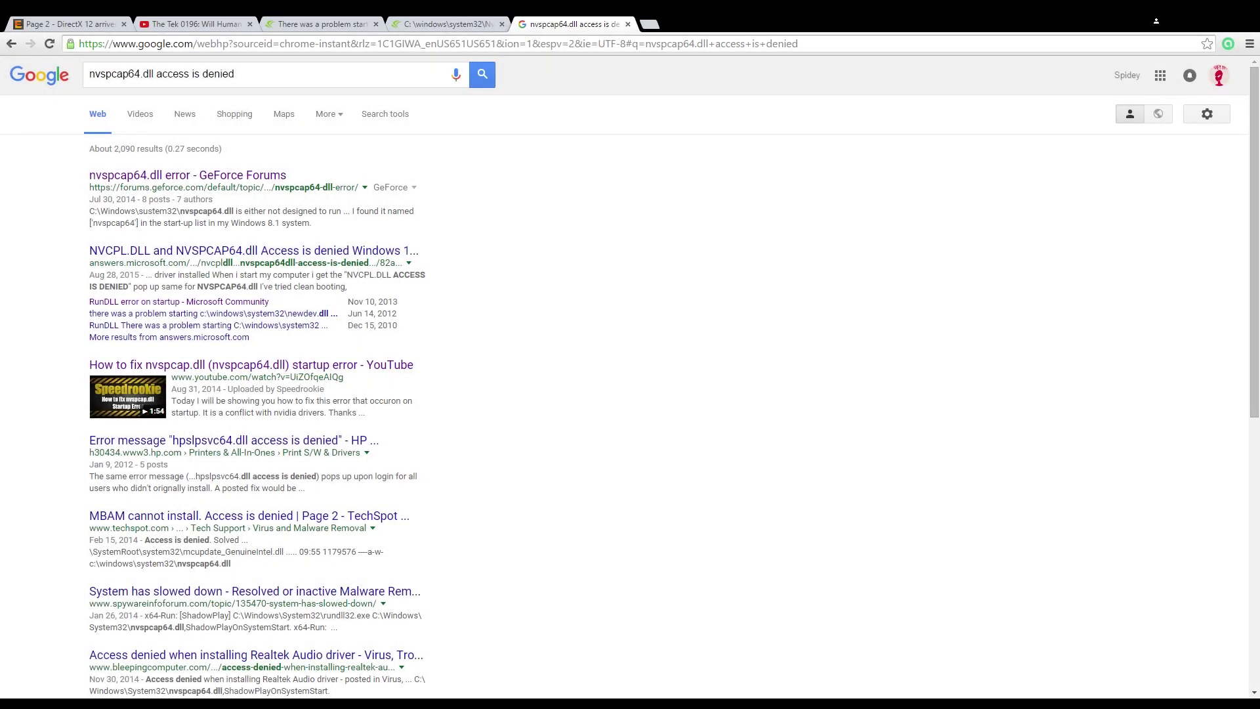
Step: Open the Microsoft Community result on NVCPL.DLL and NVSPCAP64.dll access being denied in Windows 10 and read the question and replies
scroll(630, 374, "down", 2)
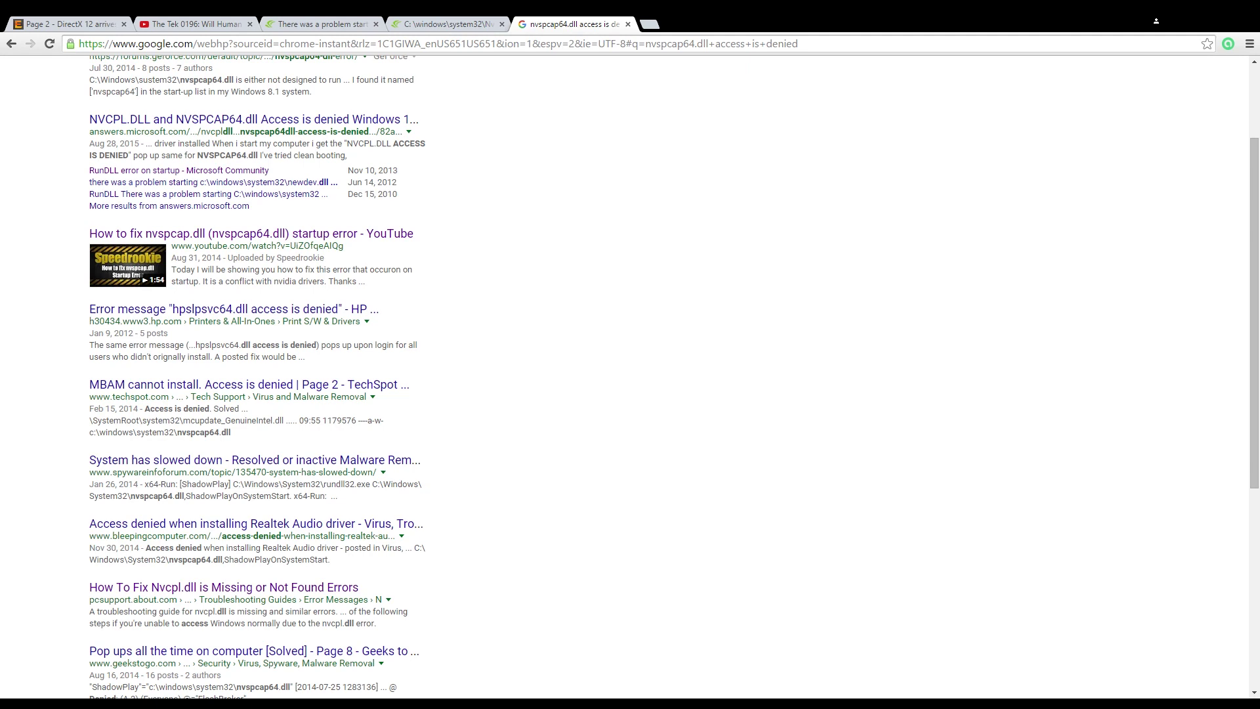
scroll(630, 374, "down", 1)
scroll(630, 375, "down", 1)
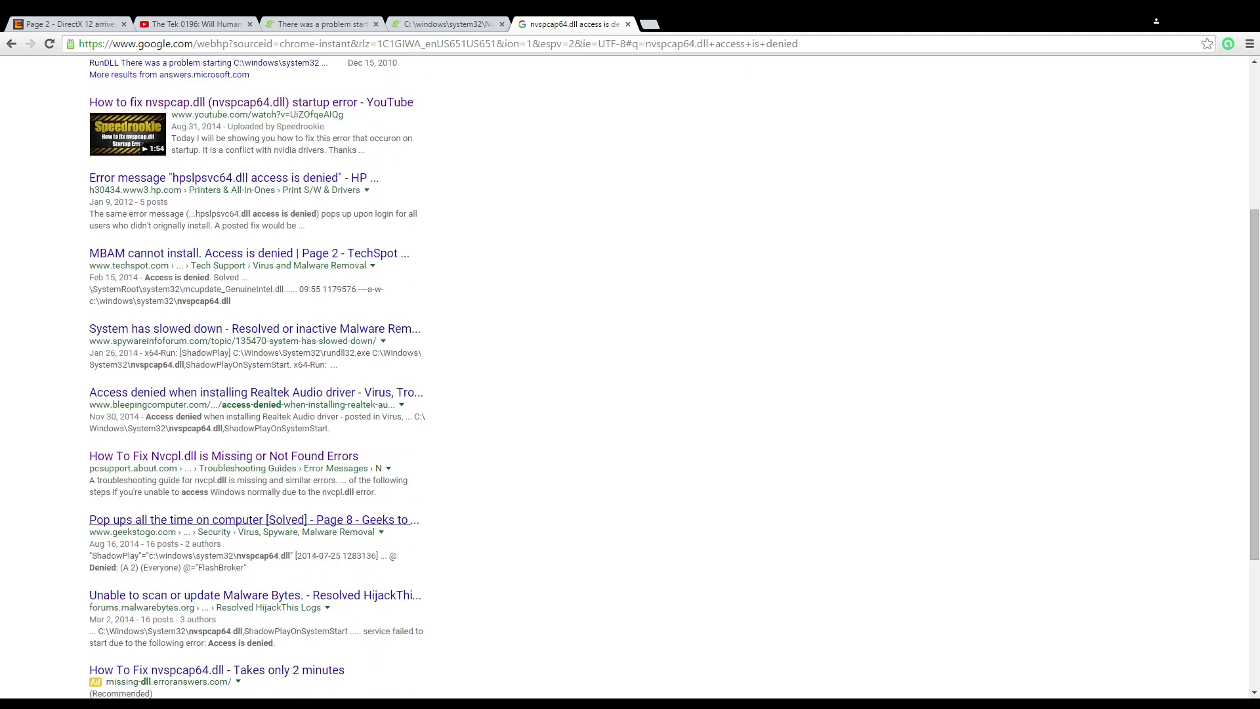
scroll(223, 456, "up", 4)
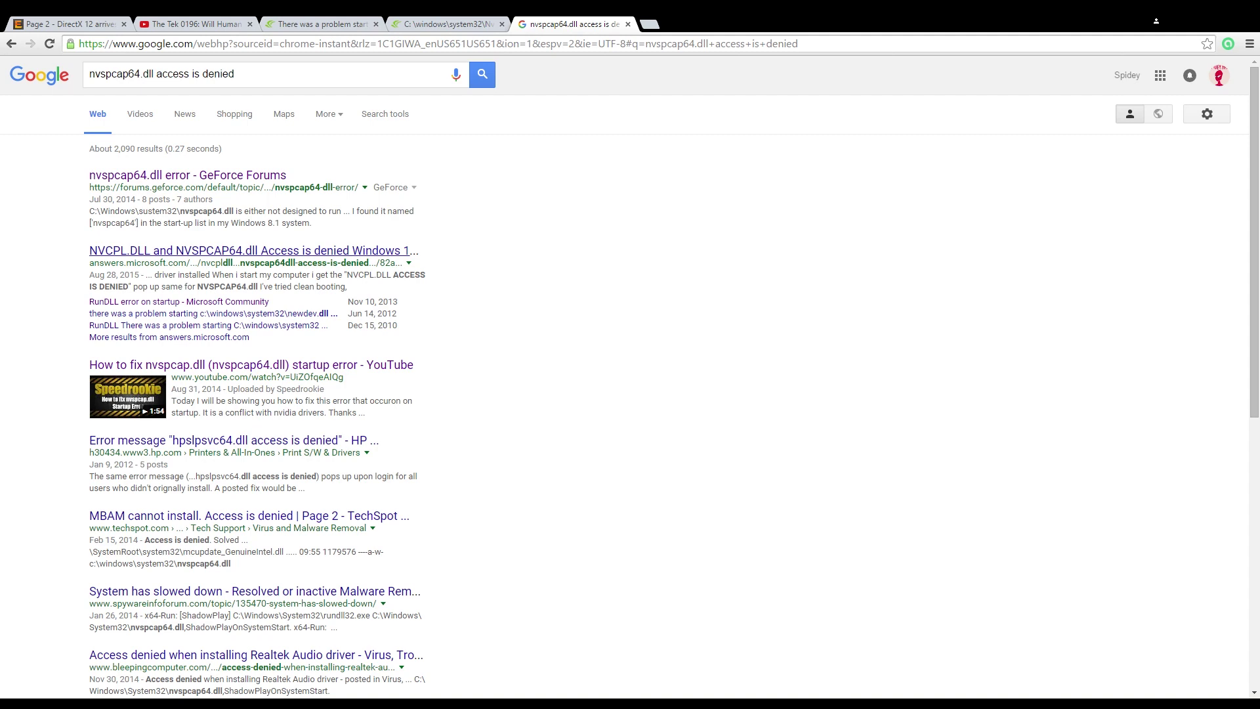
left_click(249, 250)
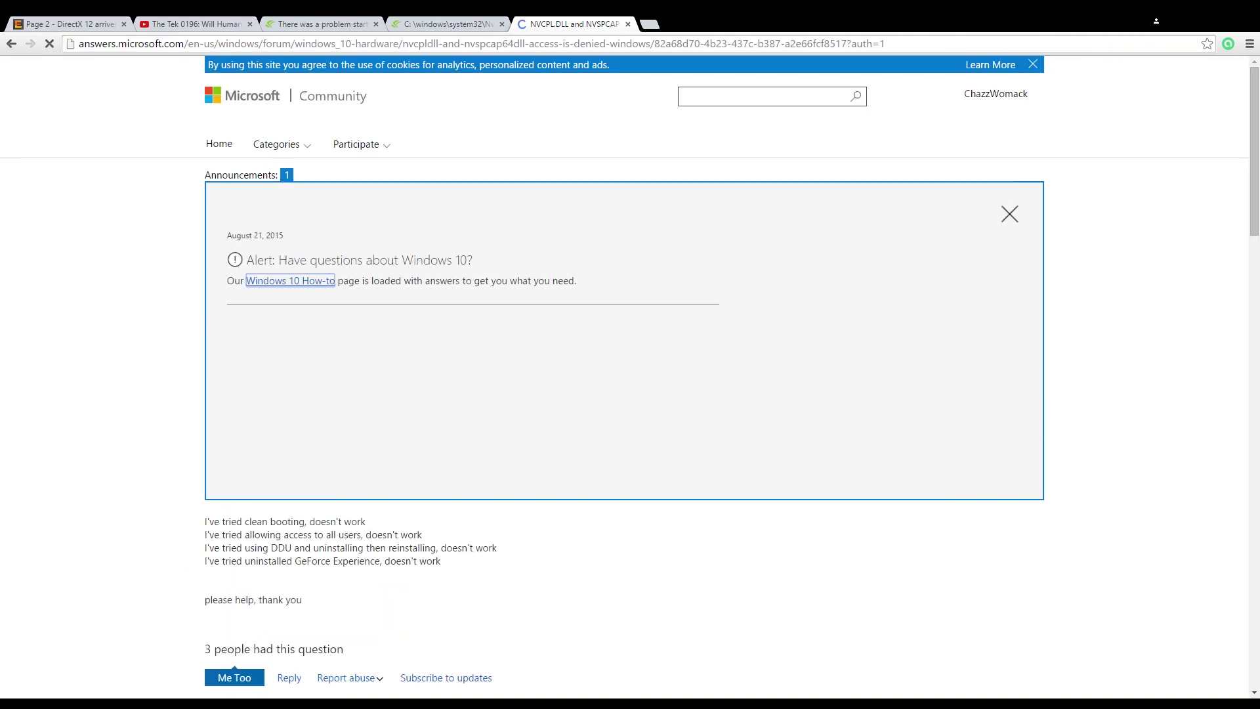
scroll(630, 394, "down", 2)
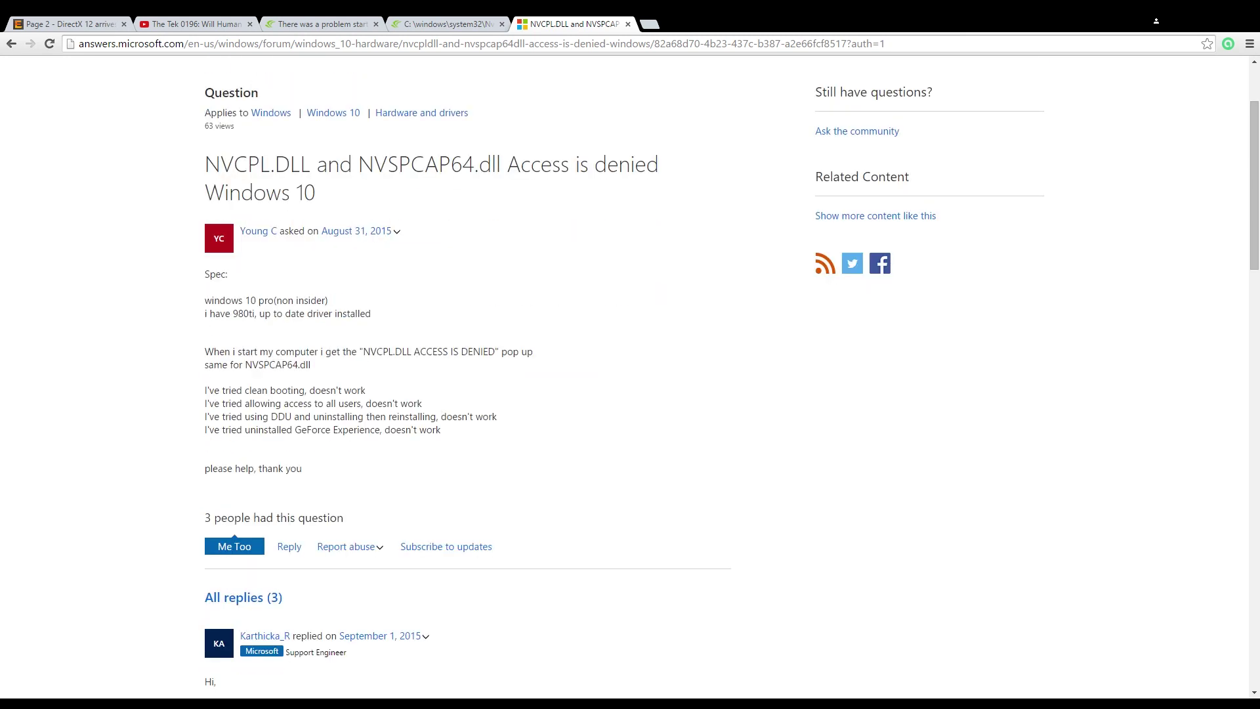
scroll(630, 394, "down", 6)
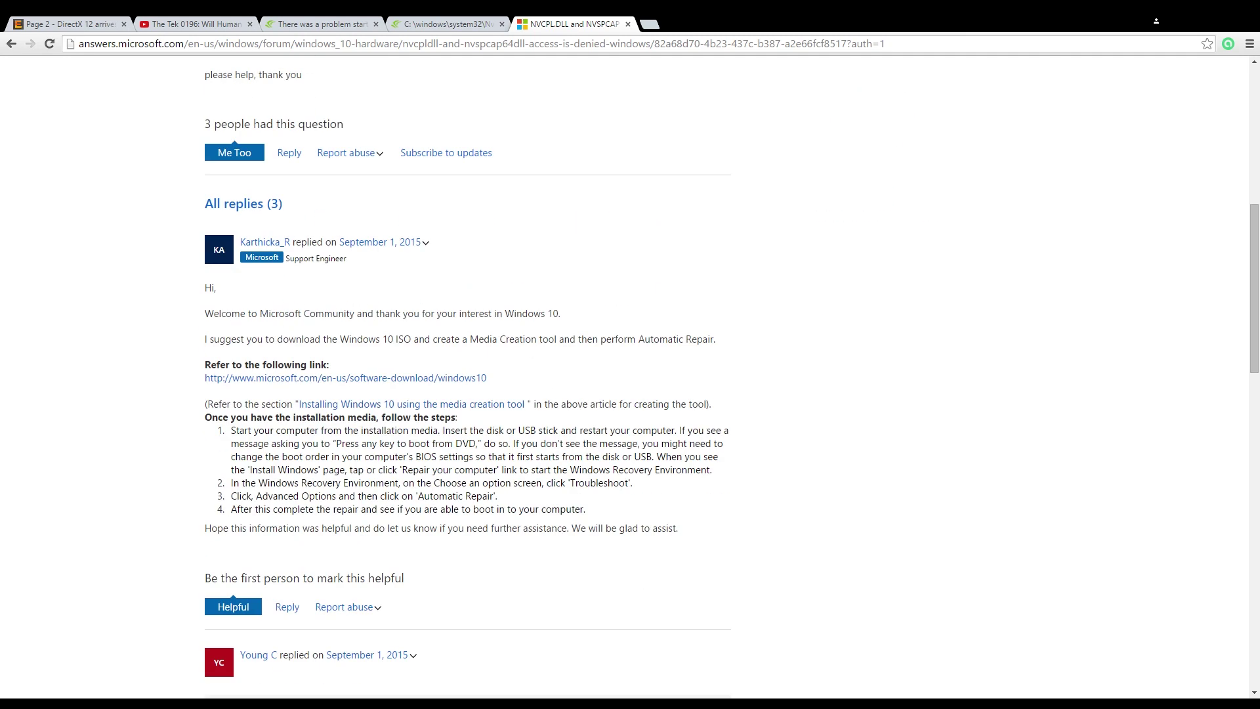
scroll(631, 394, "down", 9)
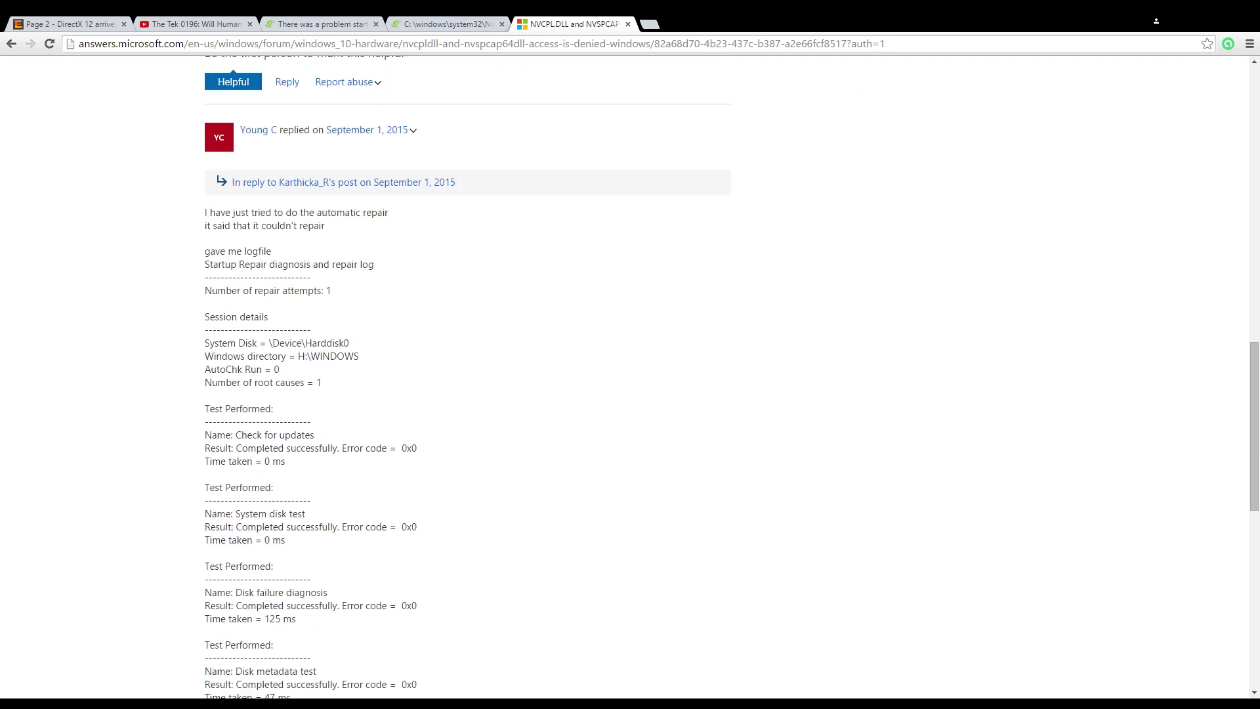
scroll(630, 394, "up", 13)
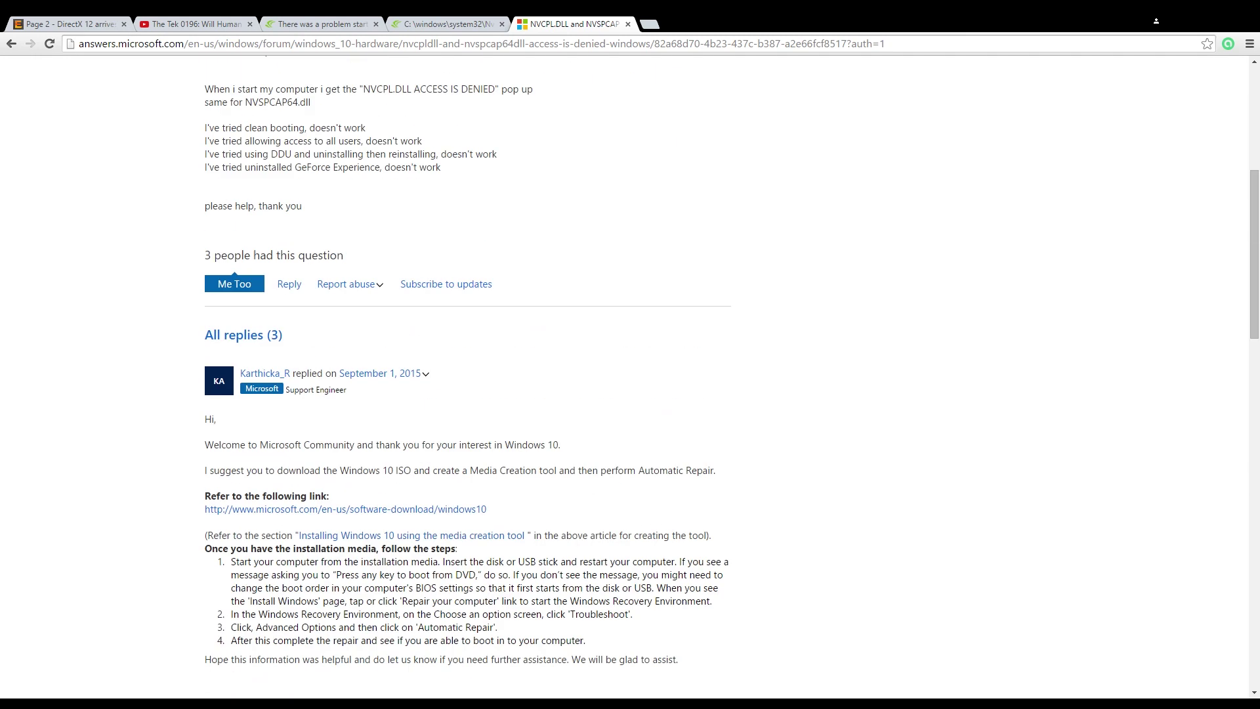
Step: Switch back to the GeForce forum thread on the NvCpl.dll access-denied error and skim its posts
key("ctrl+shift+Tab")
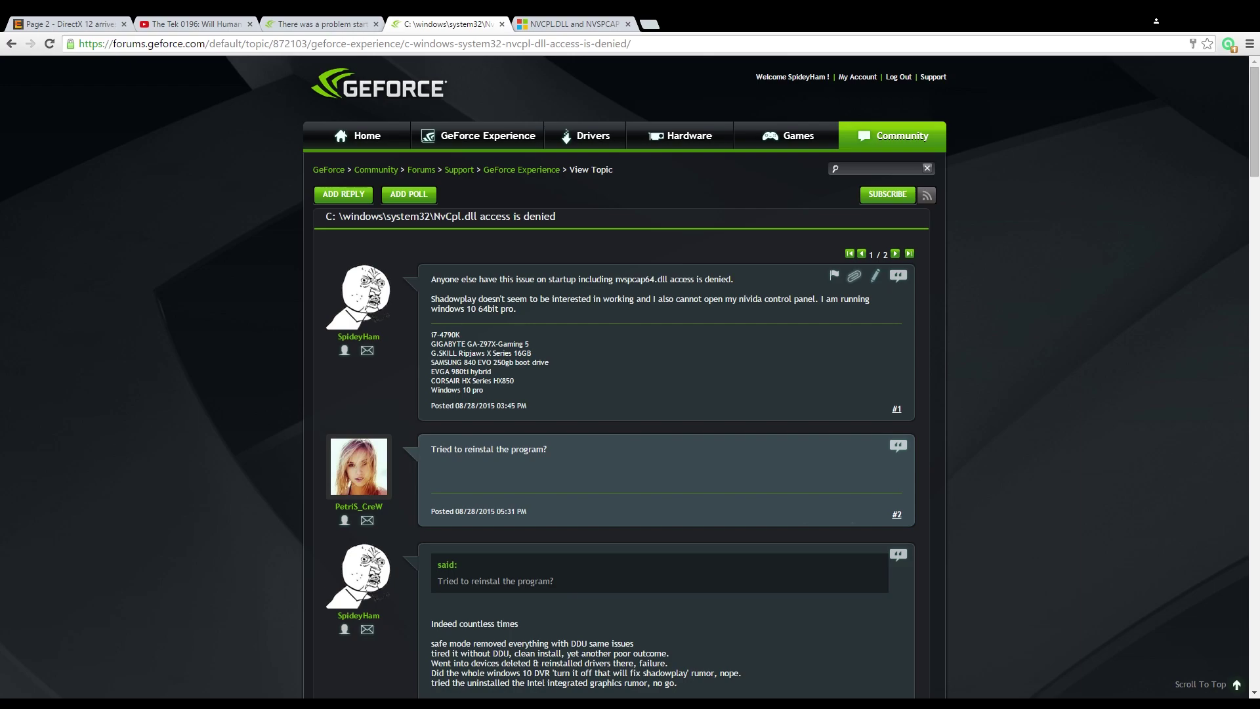
scroll(631, 374, "down", 20)
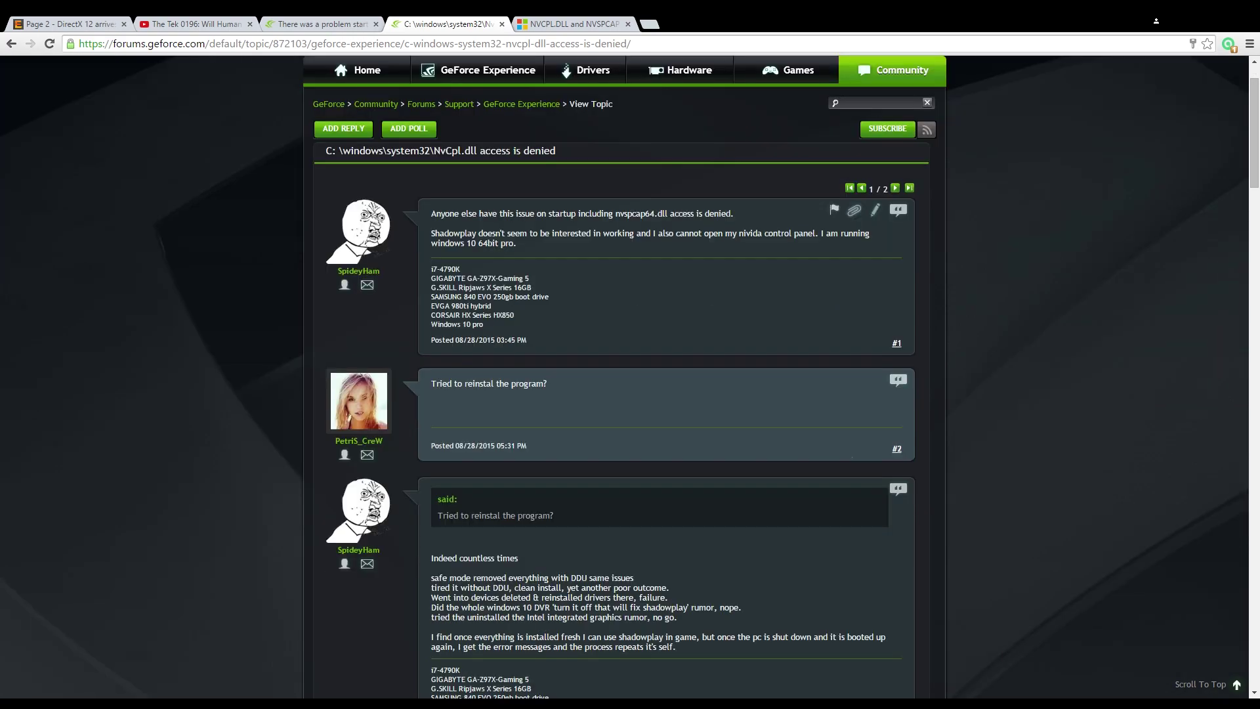
scroll(666, 377, "down", 16)
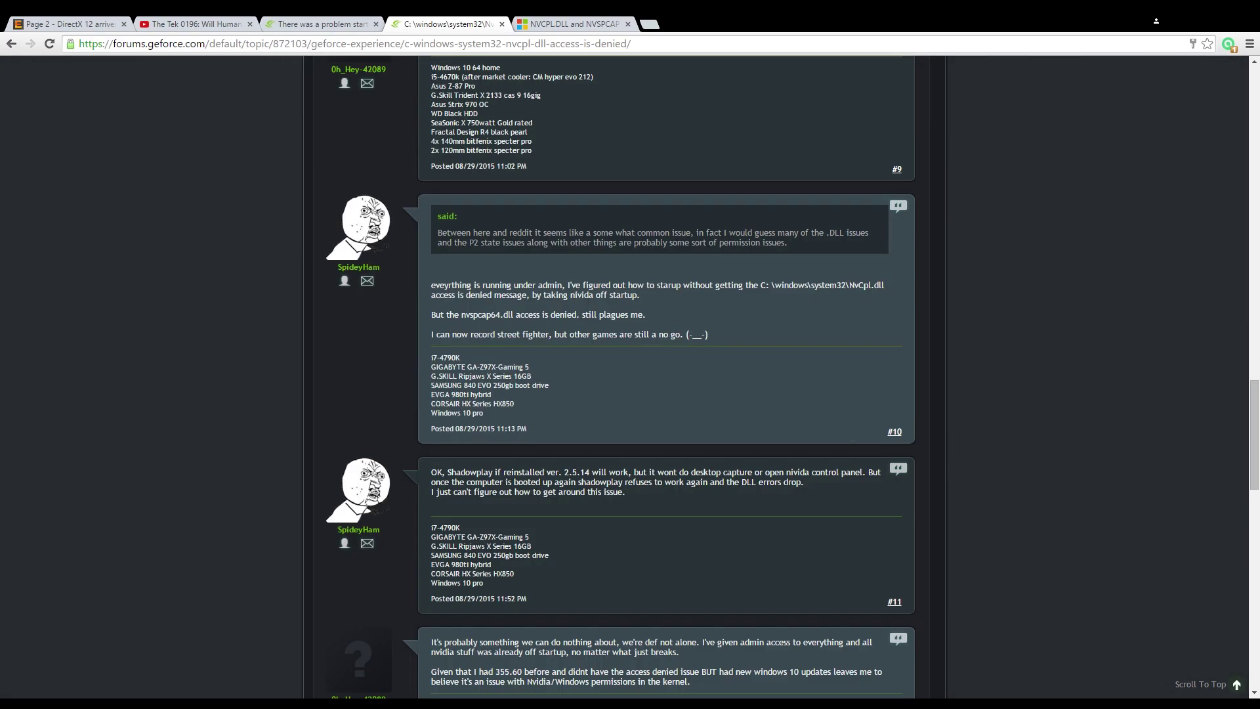
key("Home")
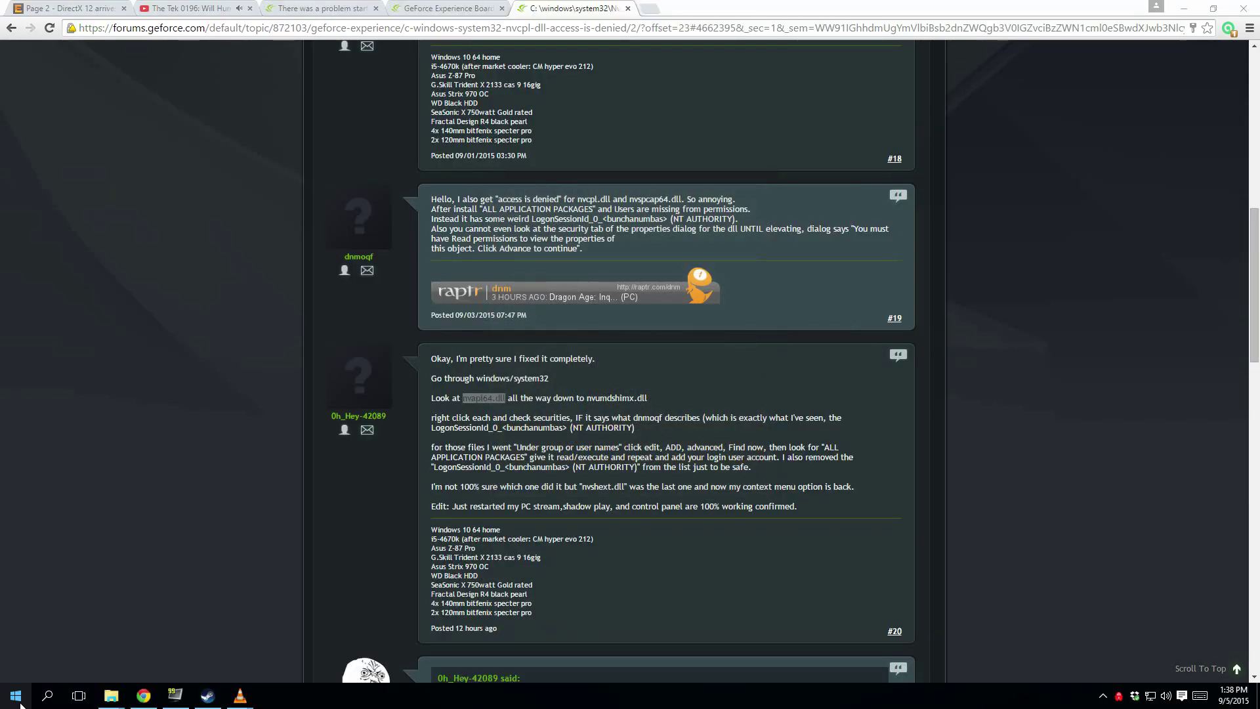
Step: Search Windows for nvapi64.dll using the copied file name and open its location in the System32 folder
left_click(48, 696)
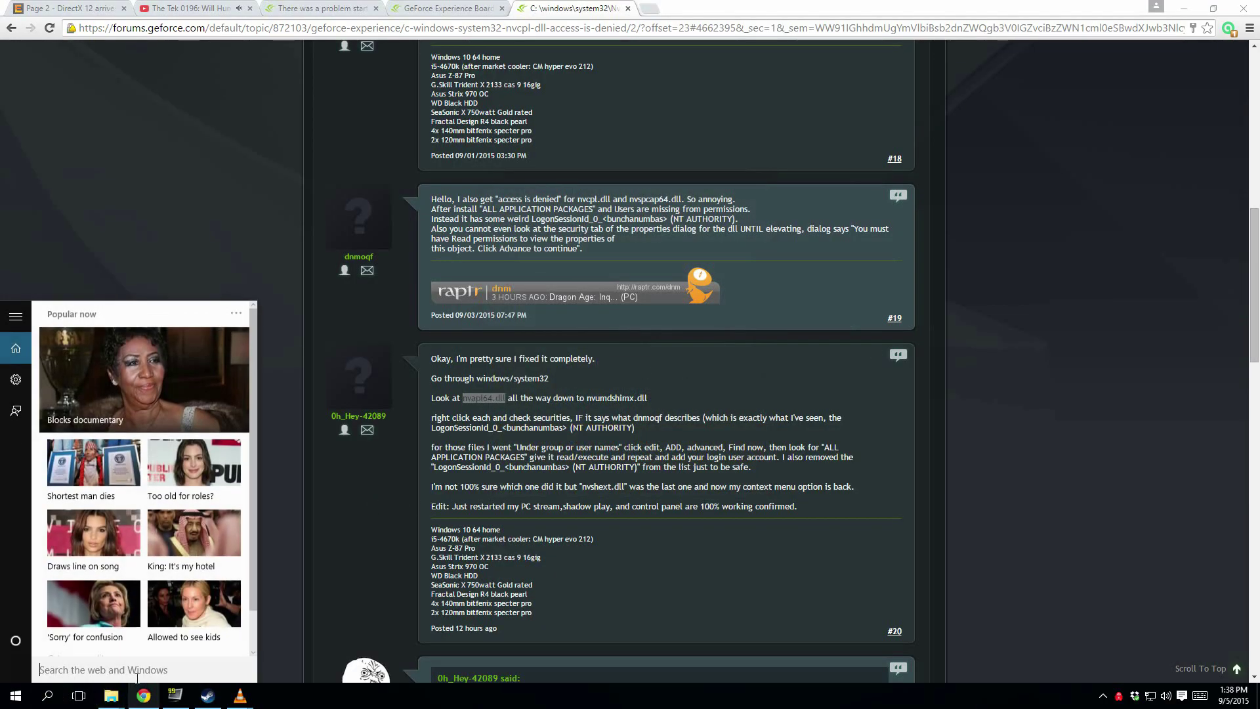
right_click(112, 670)
left_click(113, 658)
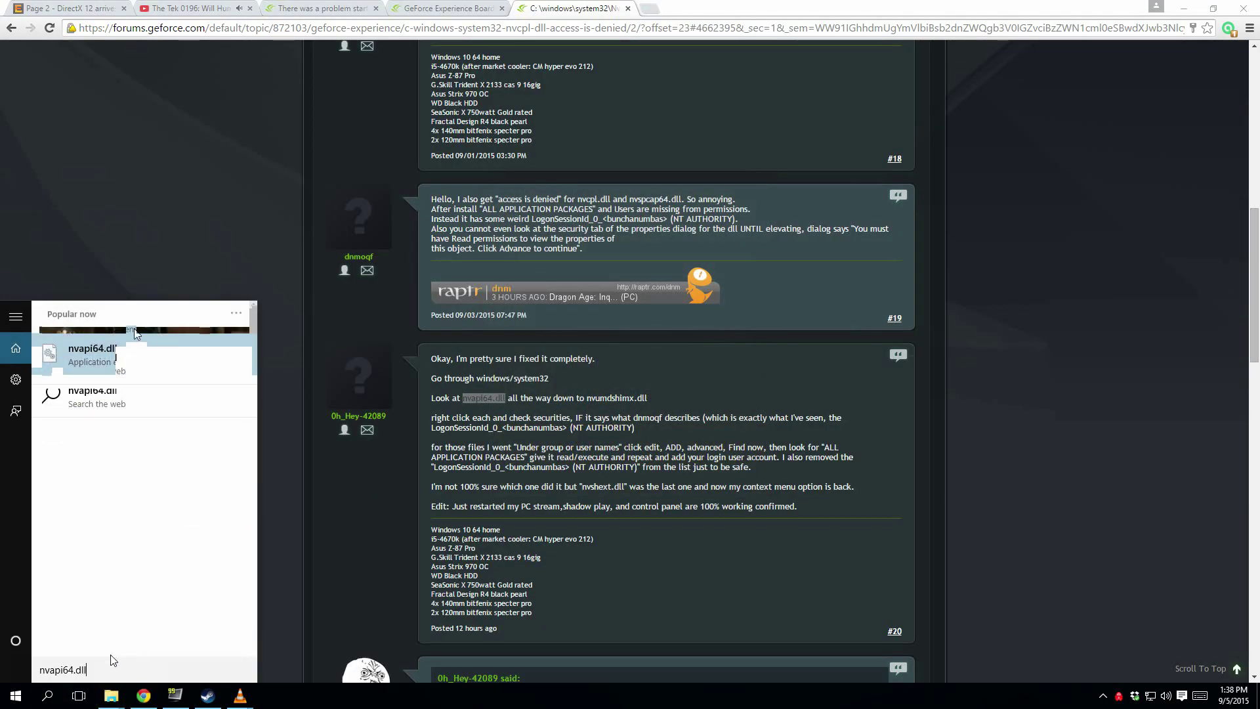
left_click(157, 340)
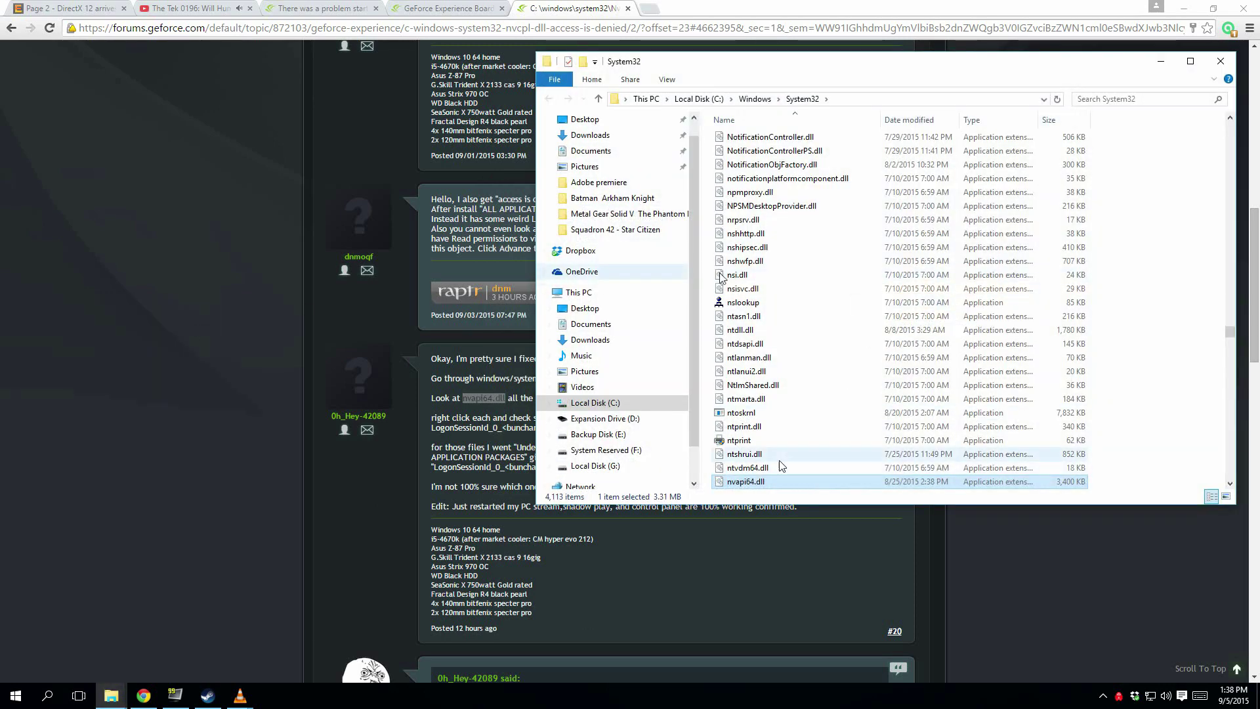
Step: Inspect the security permissions of ntvdm64.dll in its properties, then close them
right_click(733, 470)
left_click(656, 460)
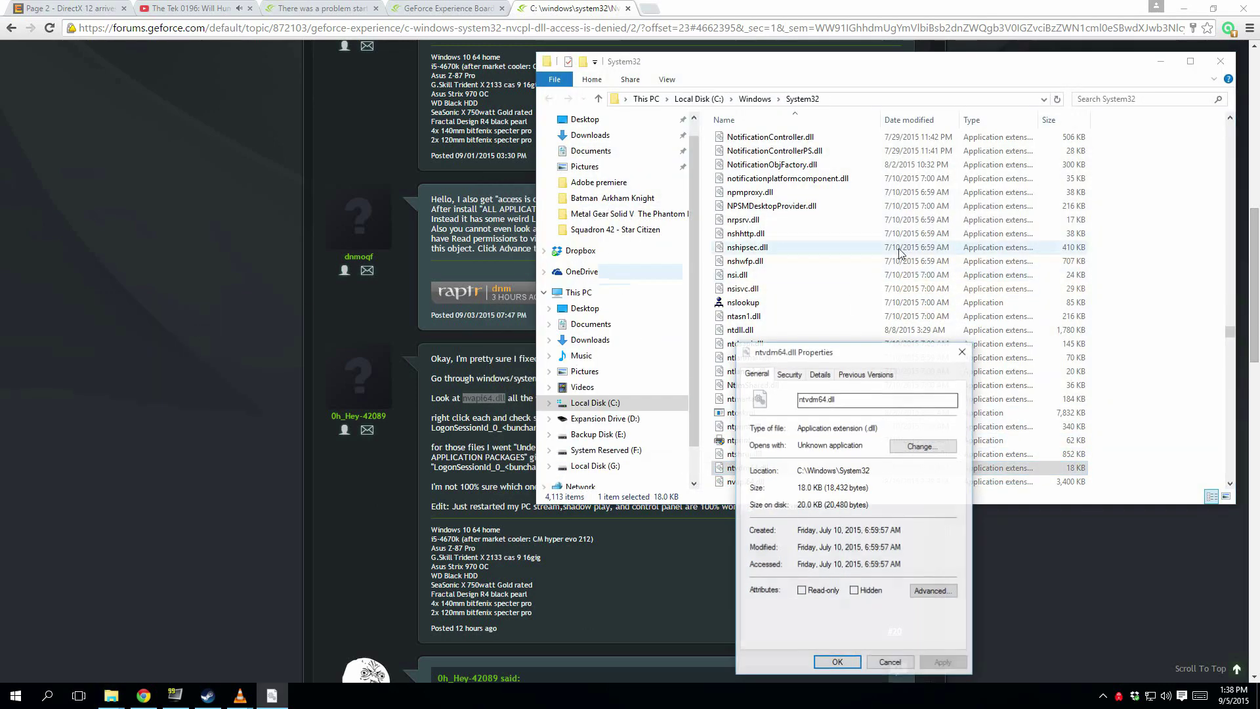
left_click(790, 373)
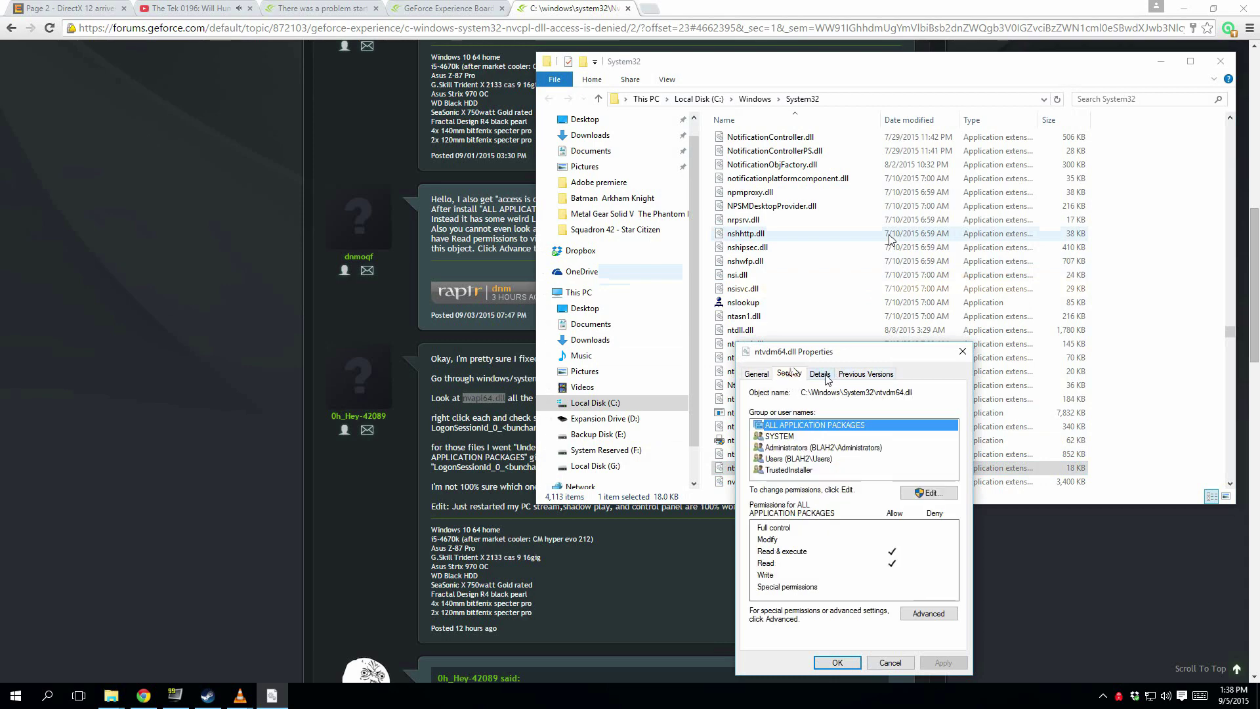
left_click(820, 374)
left_click(791, 374)
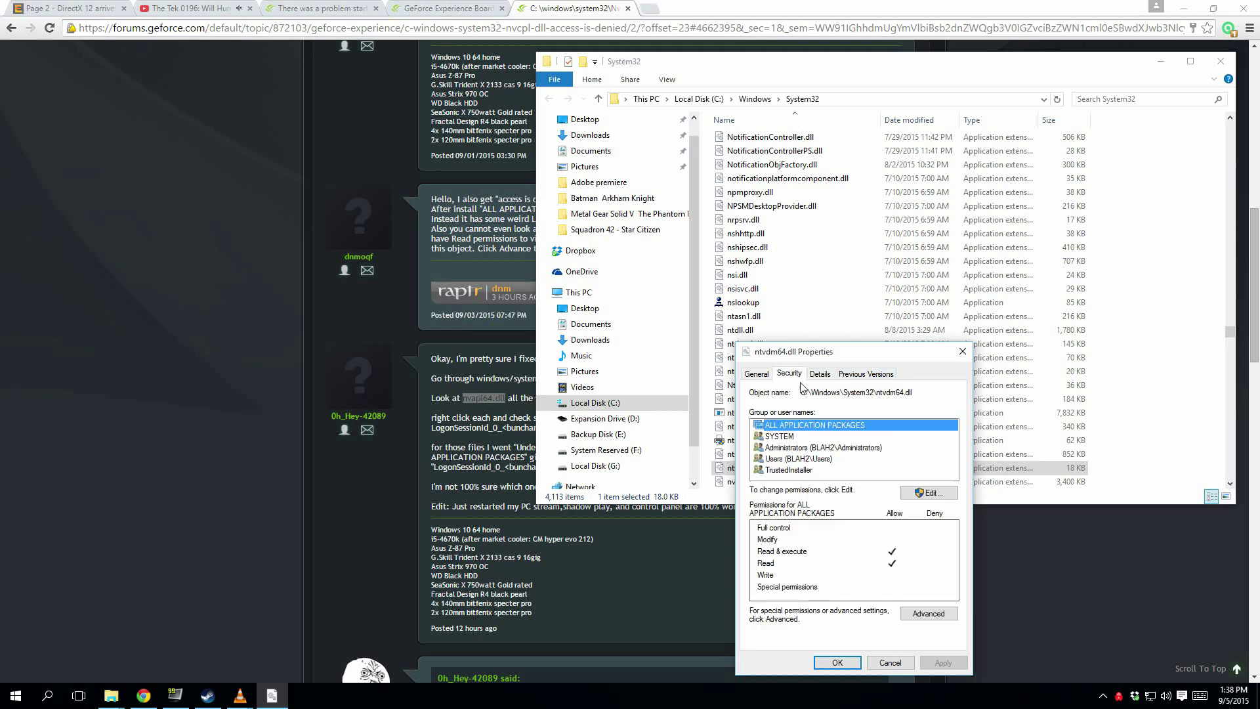
left_click(962, 351)
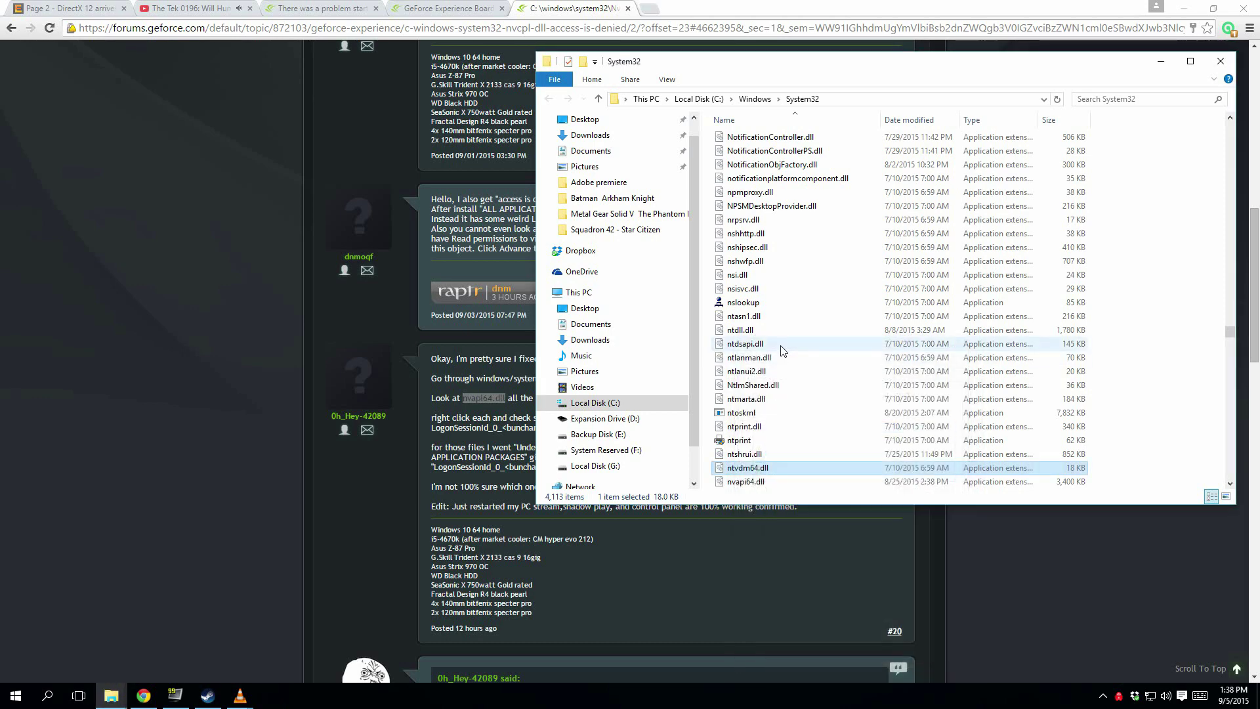
Step: Inspect the group and user permissions of nvapi64.dll in its security properties, then close them
scroll(788, 440, "down", 2)
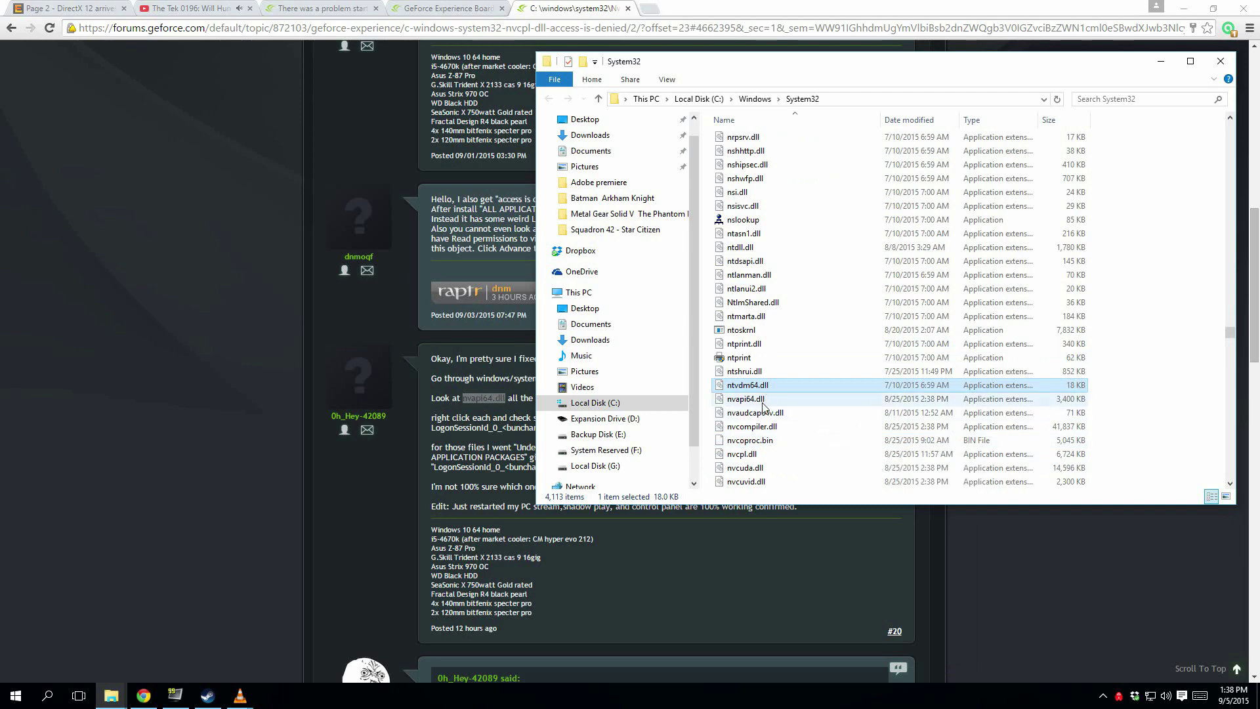
scroll(768, 438, "down", 1)
left_click(755, 358)
scroll(756, 323, "down", 1)
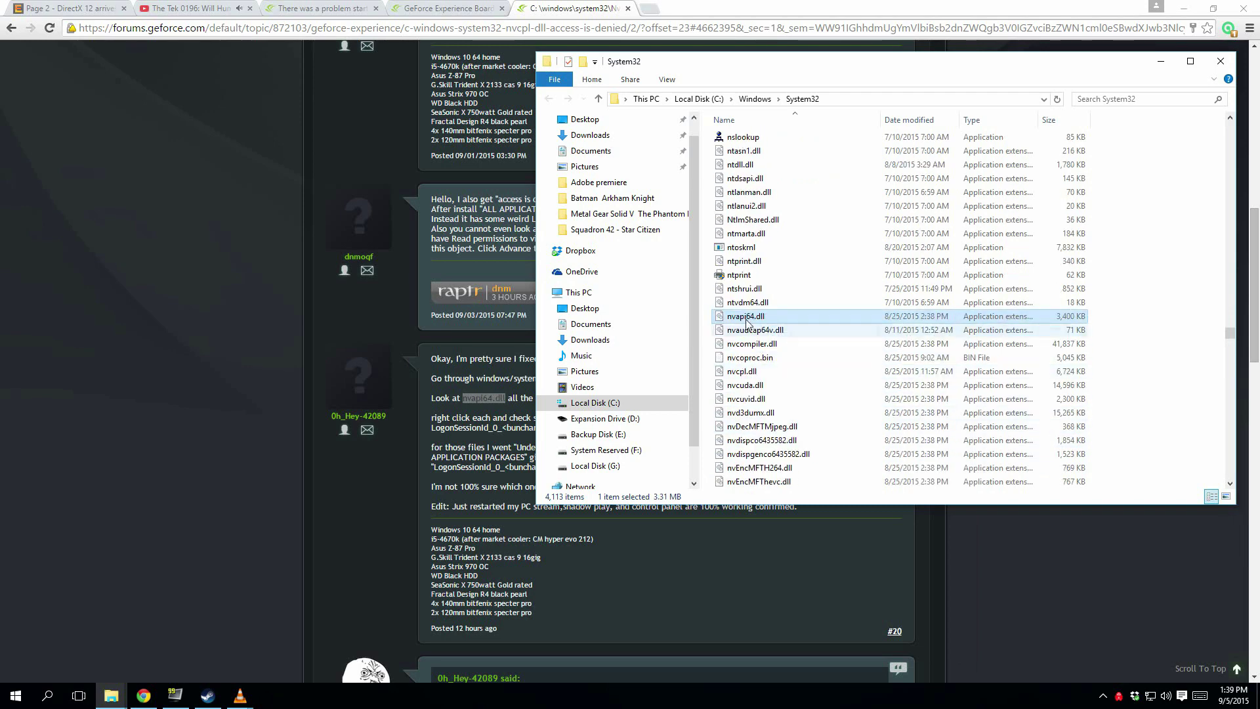
right_click(749, 318)
left_click(613, 549)
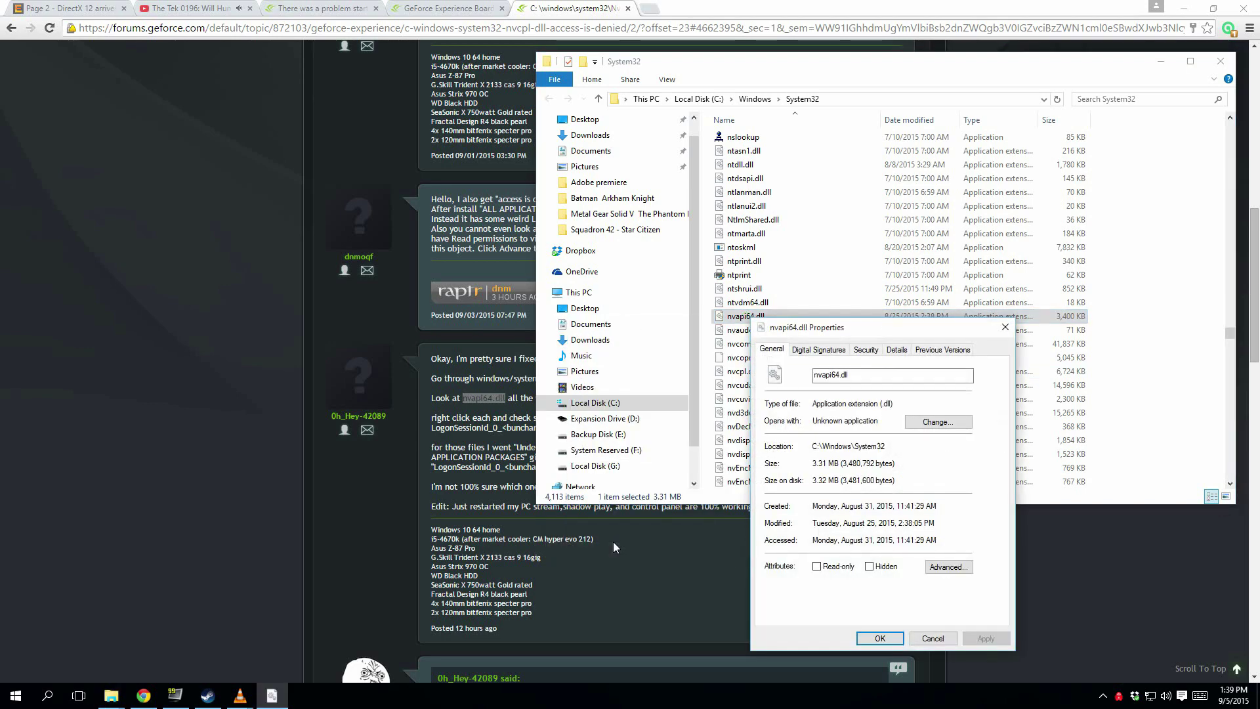
left_click(862, 353)
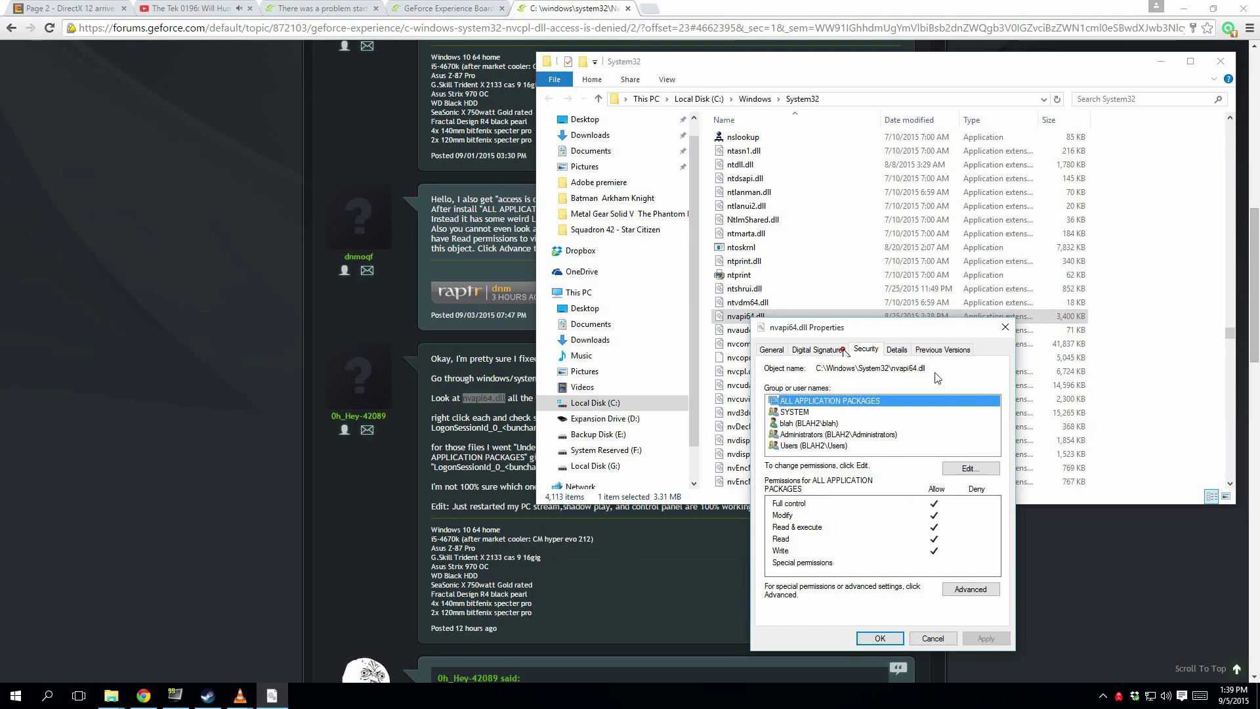
left_click(1005, 327)
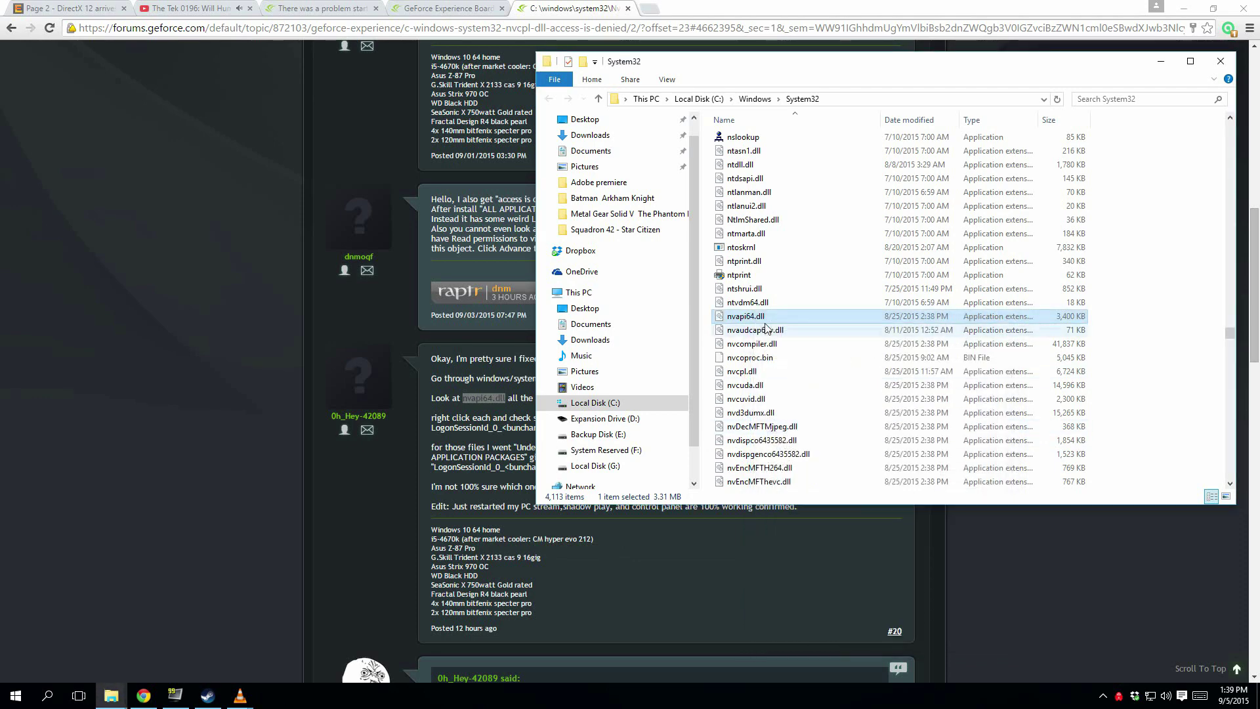
Step: Open the security permissions of nvcpl.dll in its properties
left_click(747, 373)
right_click(761, 375)
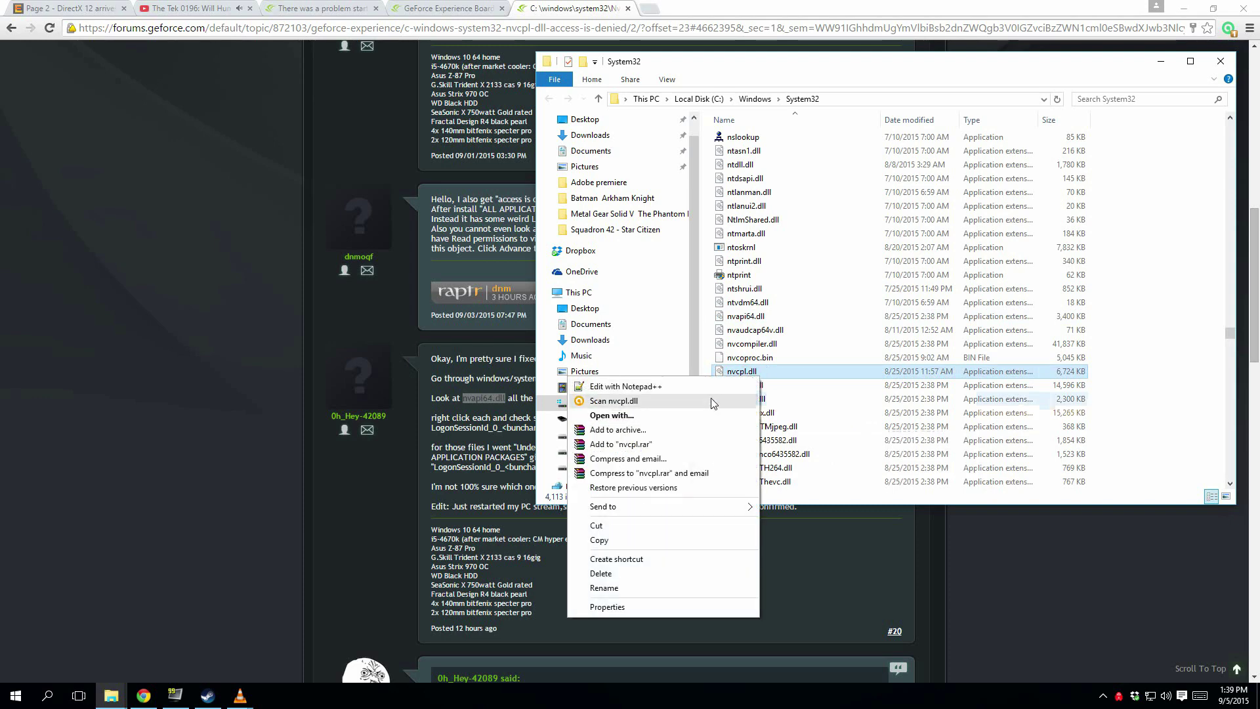
left_click(634, 605)
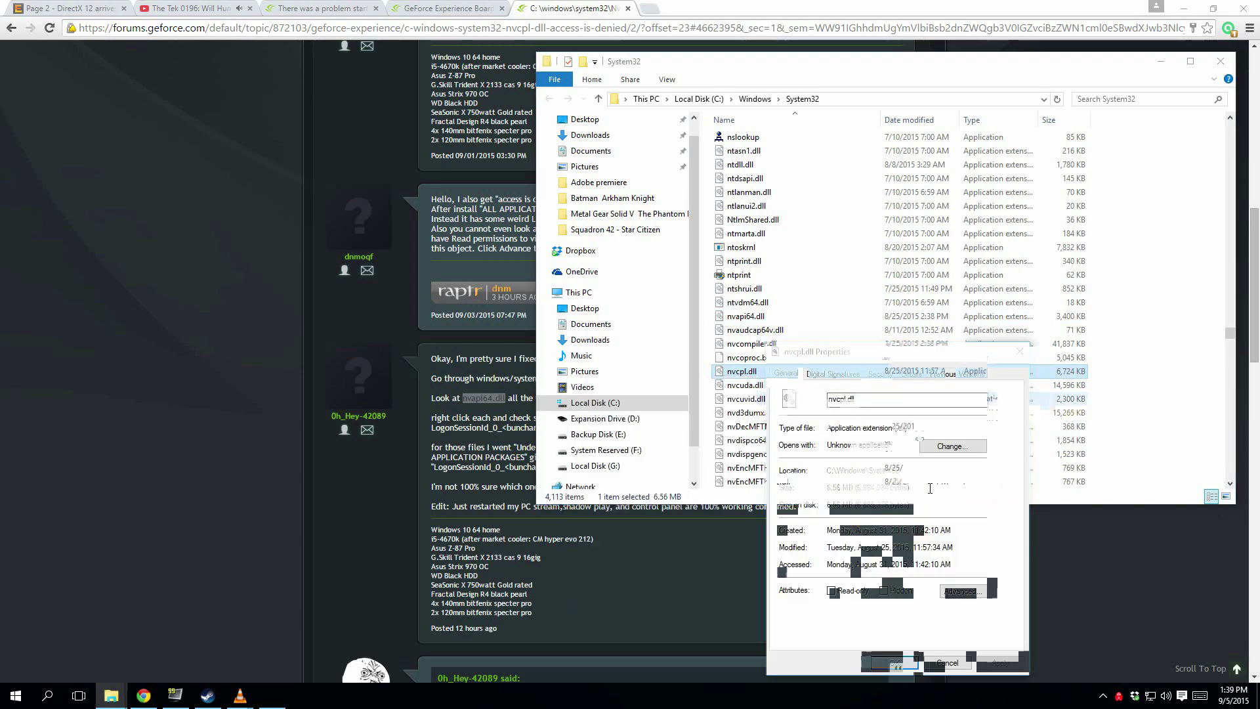
left_click(880, 372)
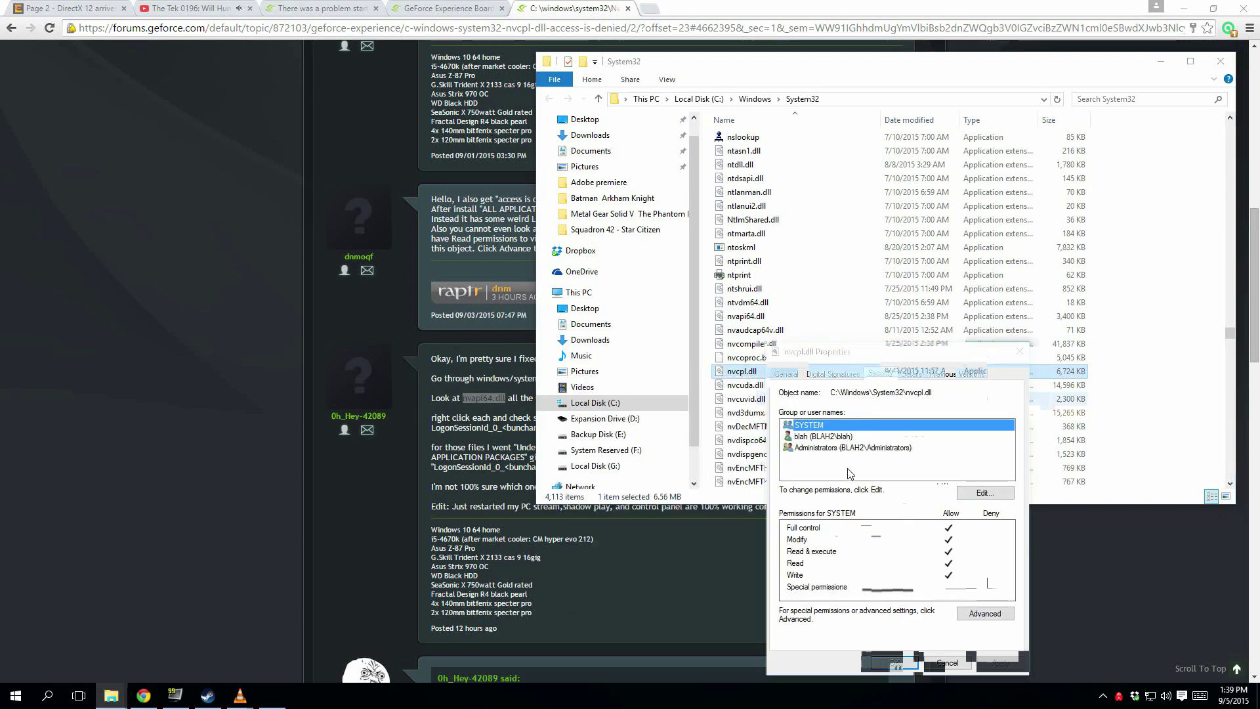
left_click(963, 493)
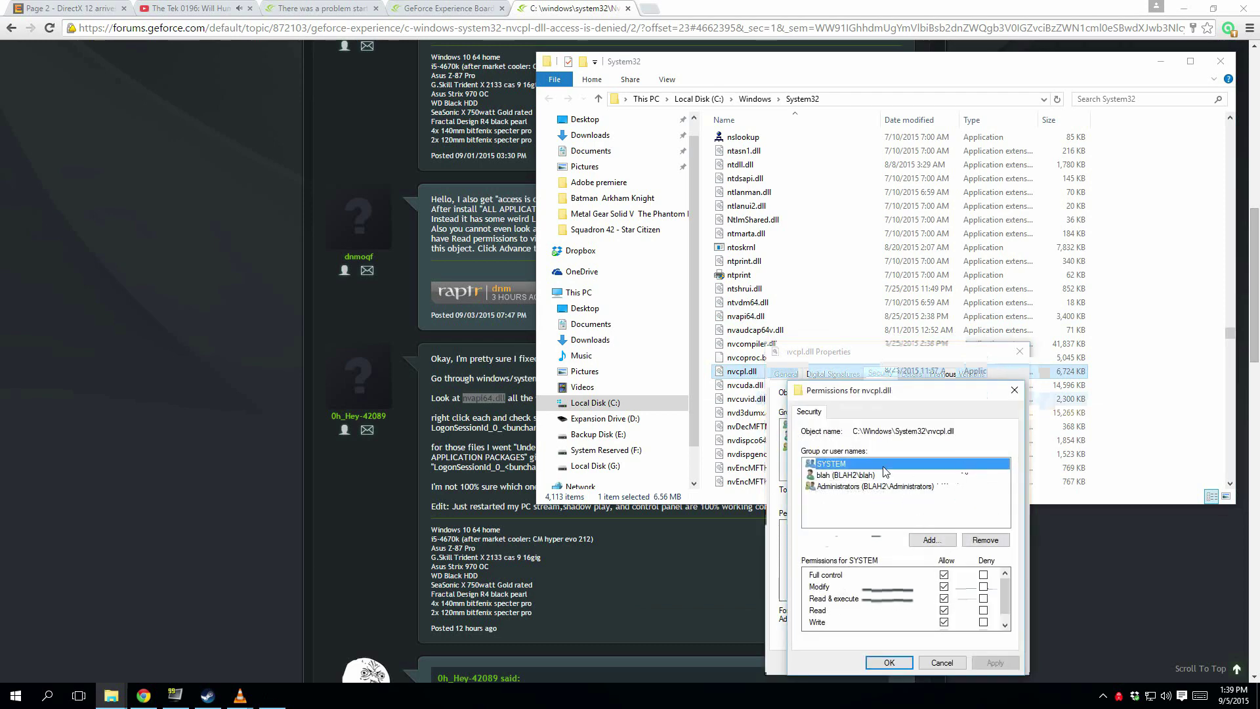
left_click(931, 541)
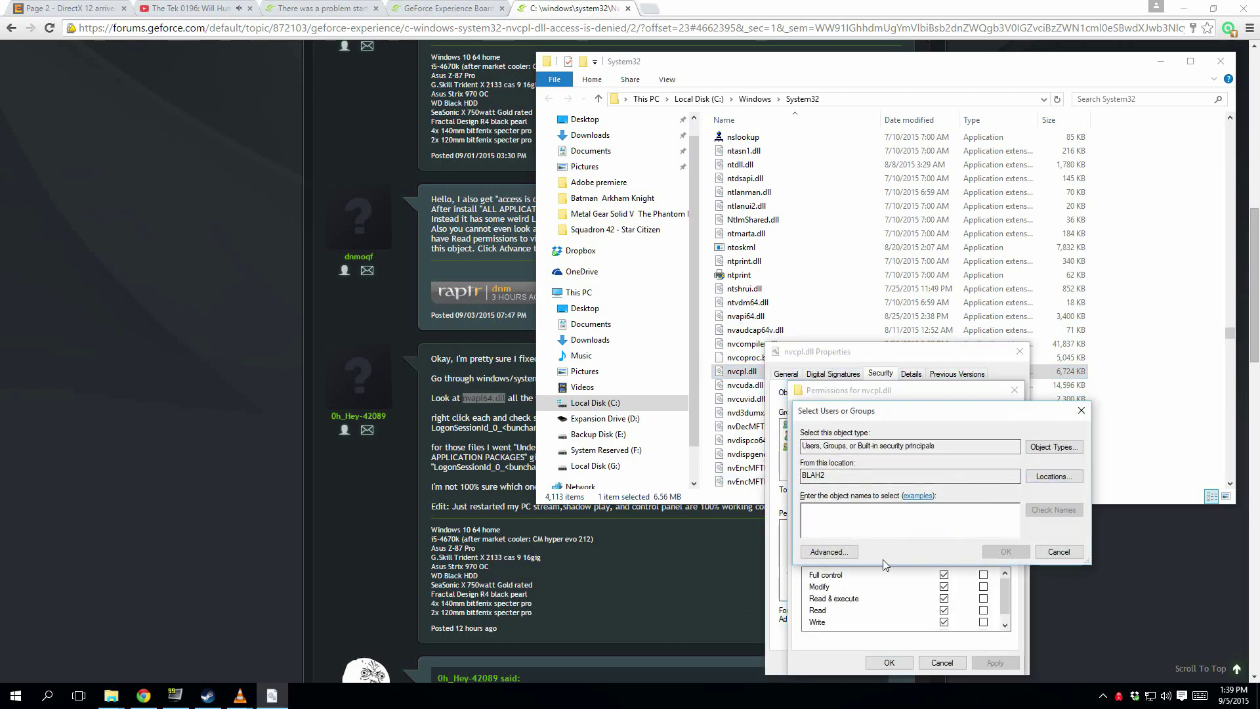
left_click(829, 552)
left_click(1098, 432)
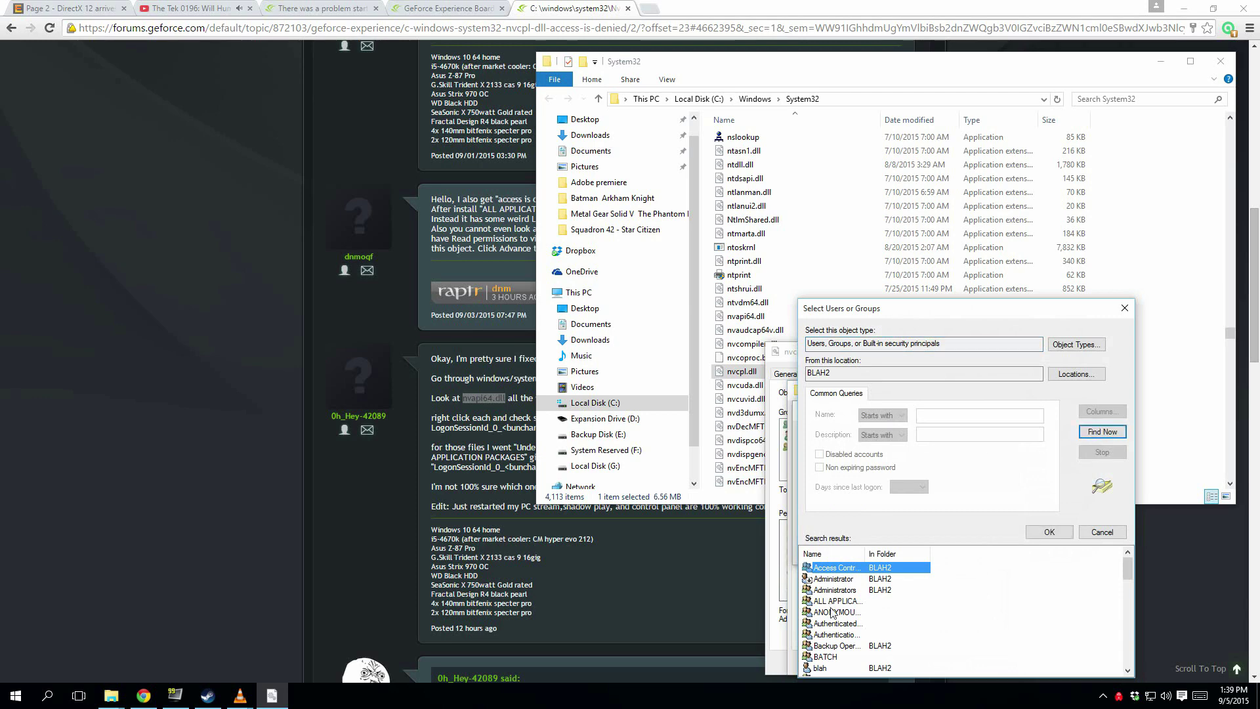
left_click(821, 636)
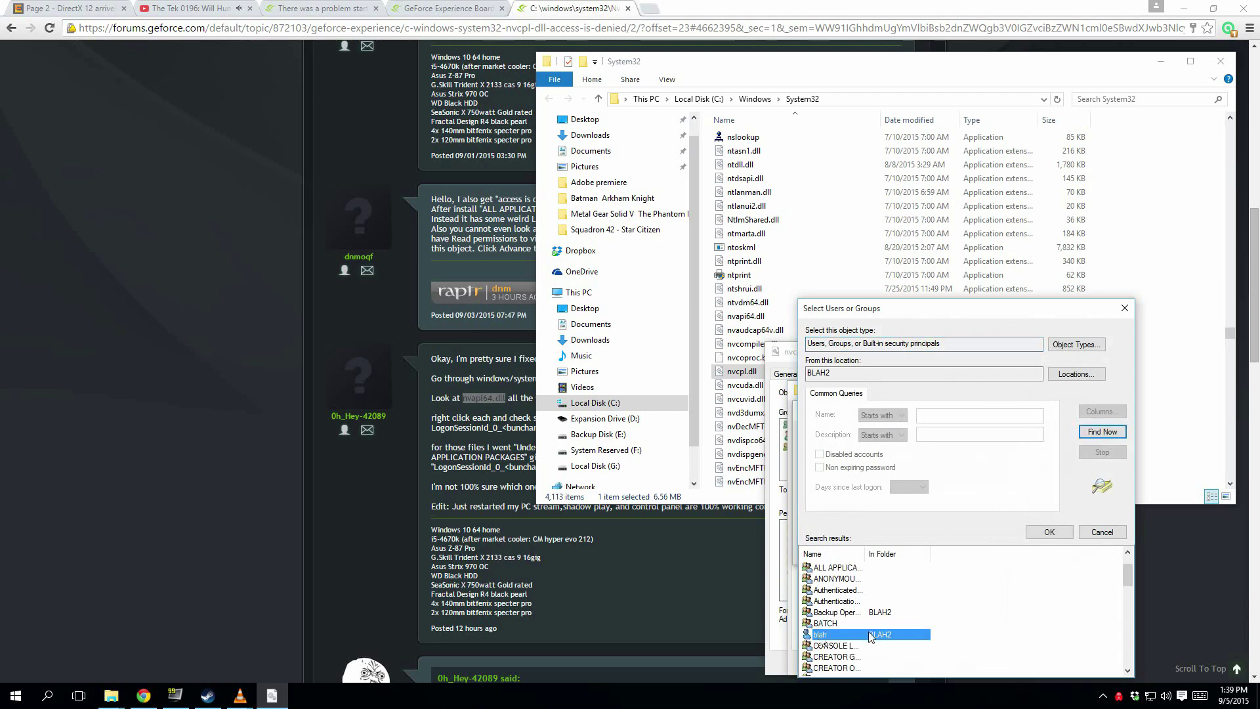
left_click(1049, 532)
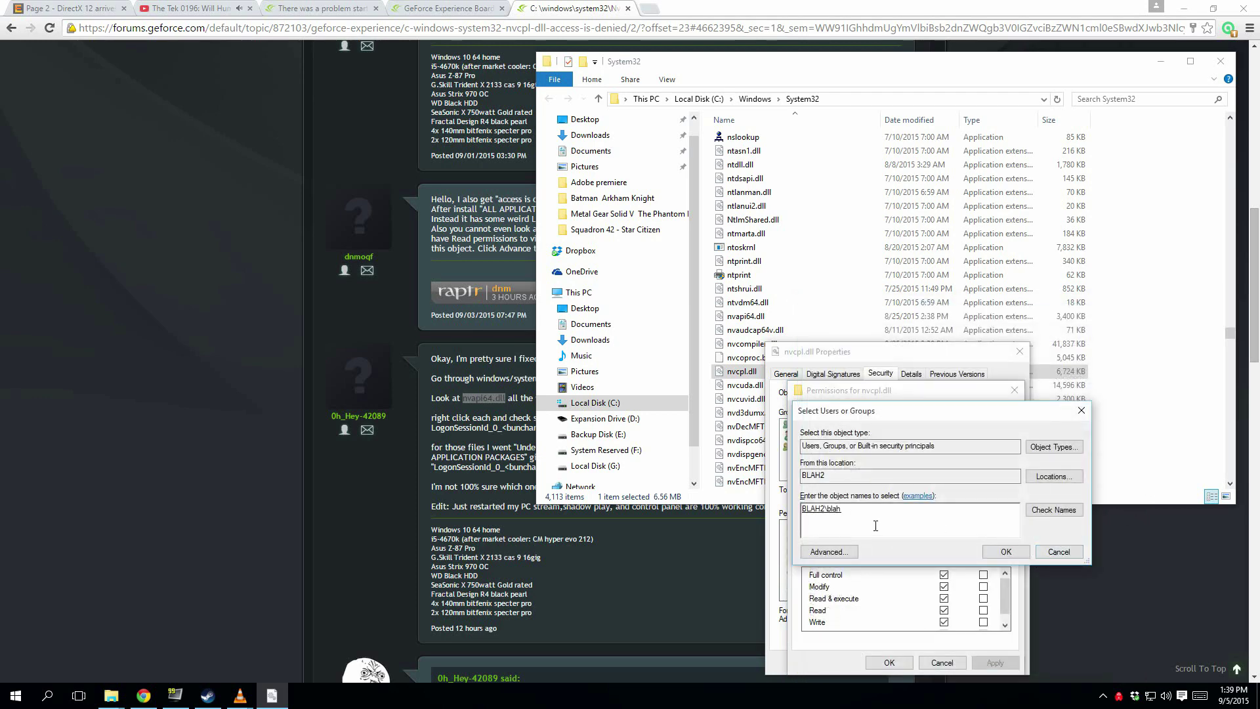
left_click(1057, 552)
key("Escape")
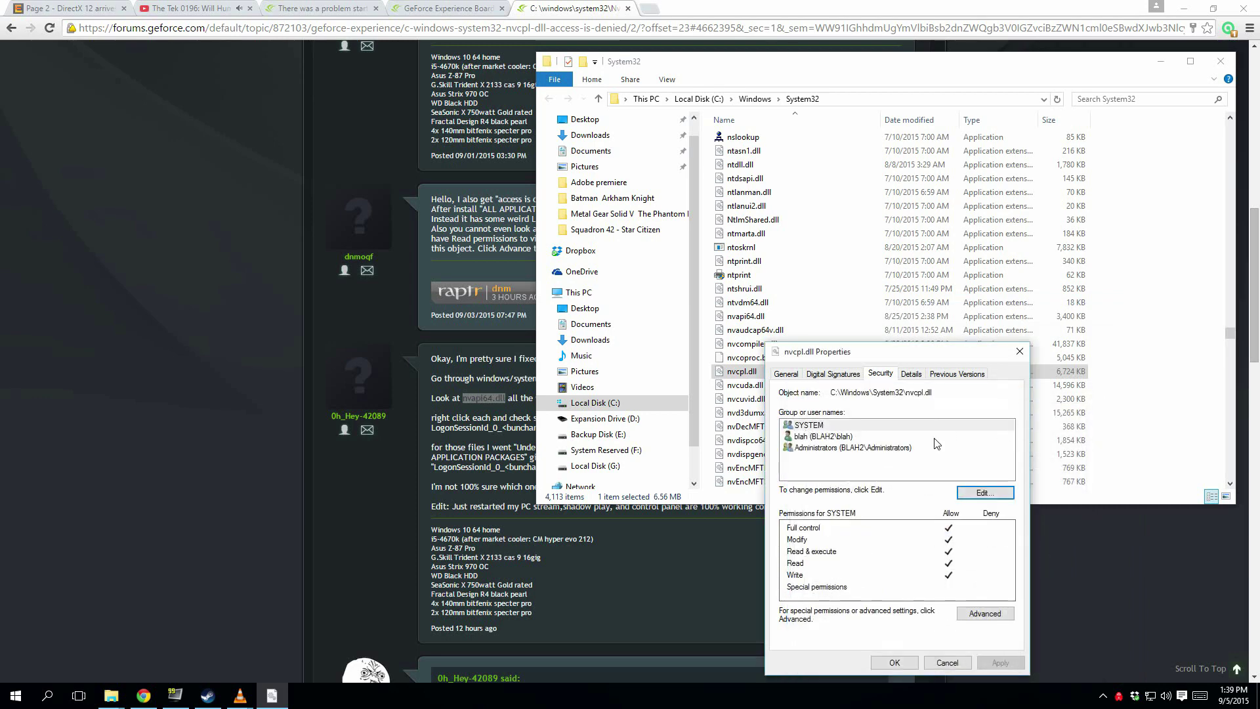
Step: Inspect the permissions of the user account and the Administrators group for nvcpl.dll, then close its properties
left_click(843, 438)
left_click(849, 449)
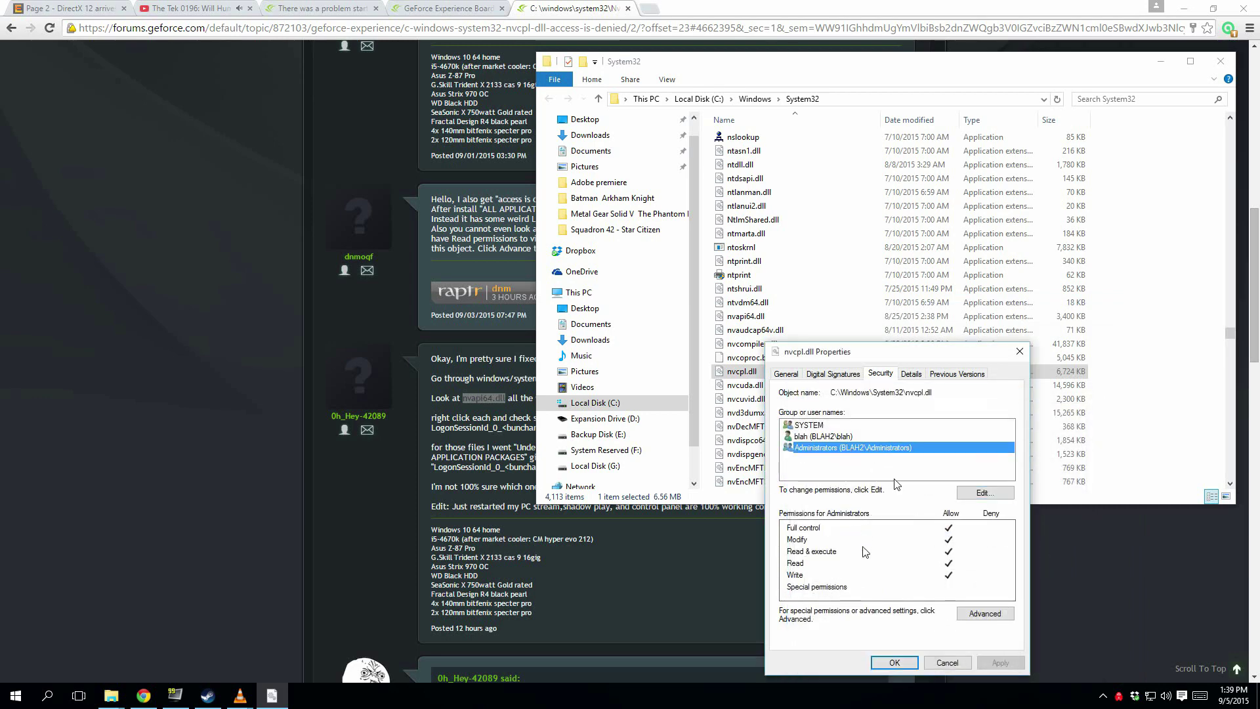
left_click(1018, 352)
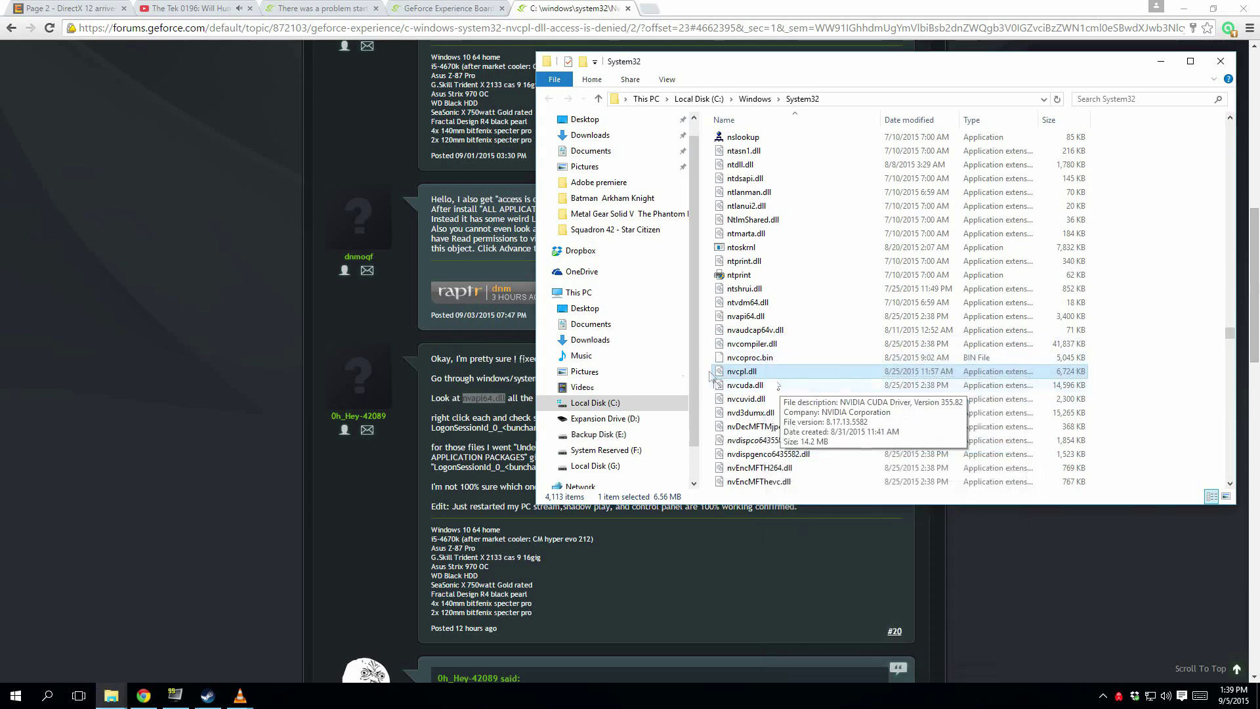
Step: Open the security properties of the nvvsvc application and inspect the permissions of the user account and the Administrators group
left_click_drag(710, 376, 790, 366)
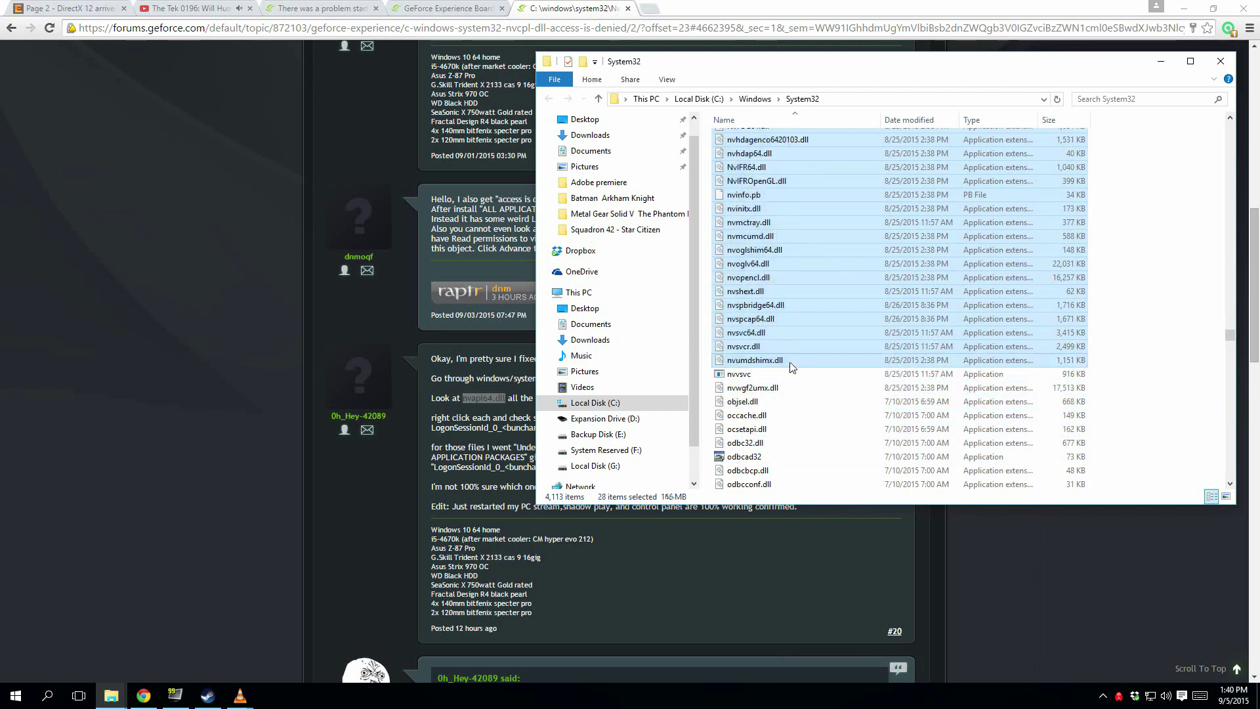
left_click(727, 382)
right_click(727, 382)
left_click(576, 664)
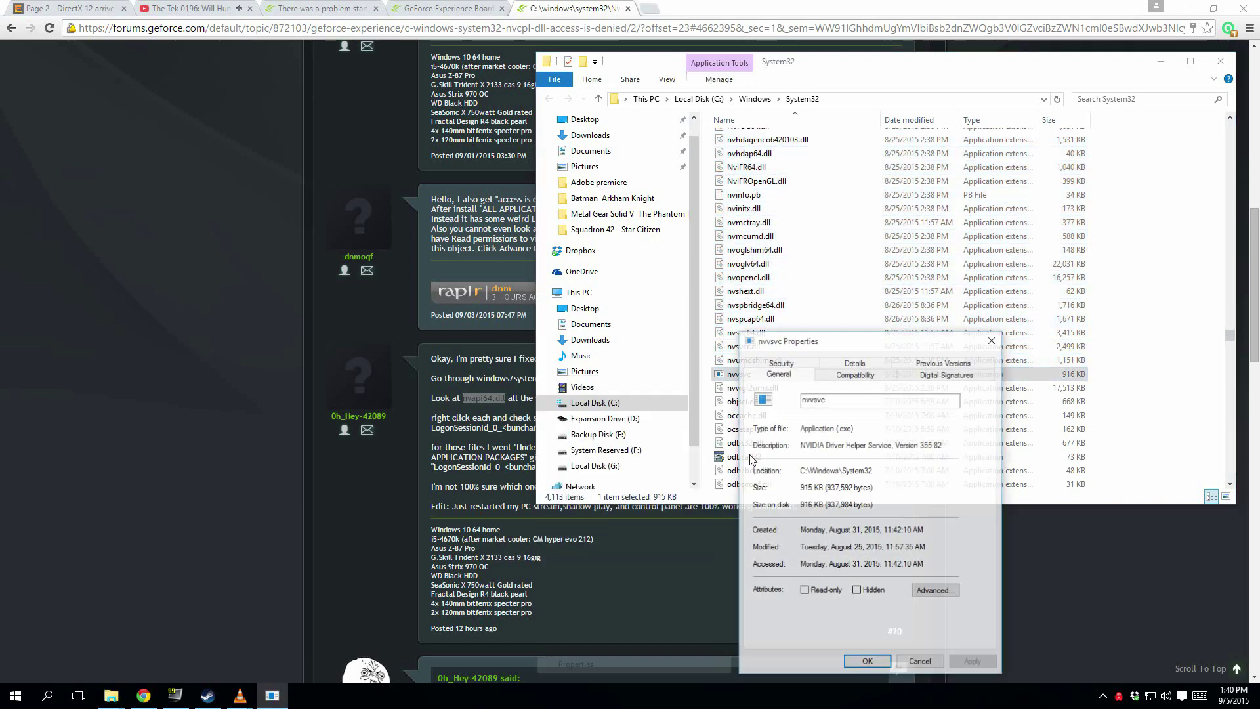
left_click(794, 363)
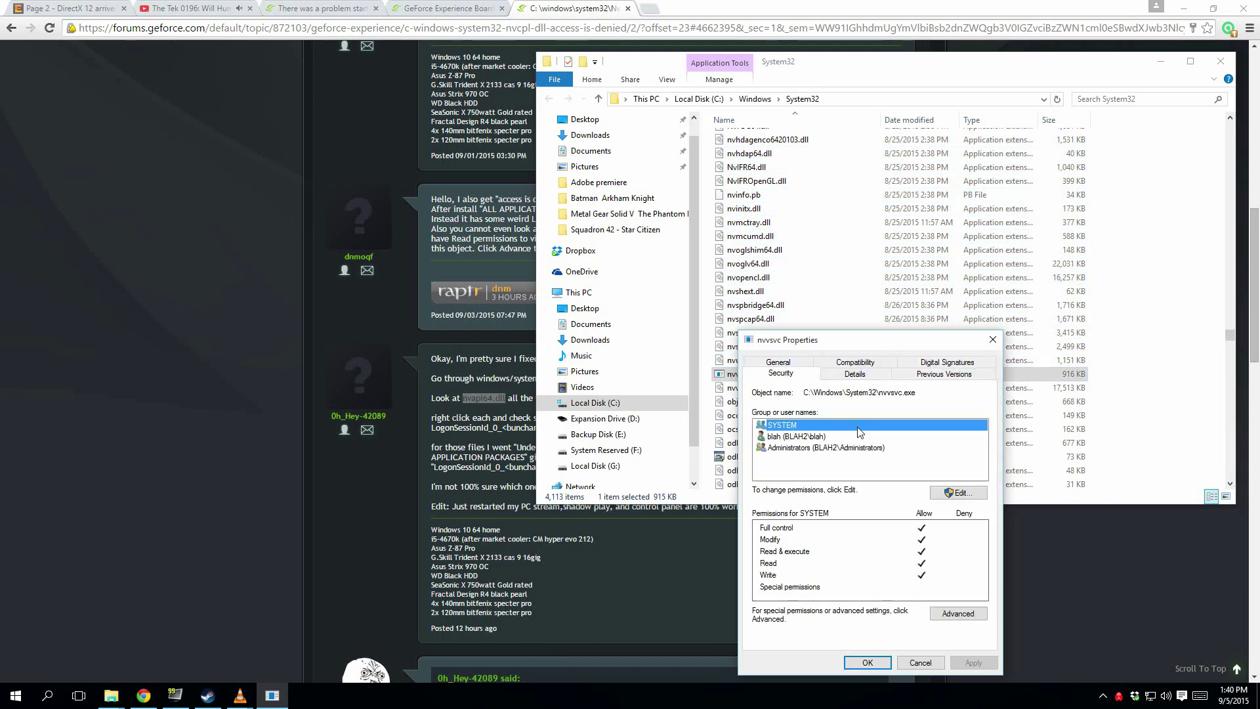
left_click(826, 437)
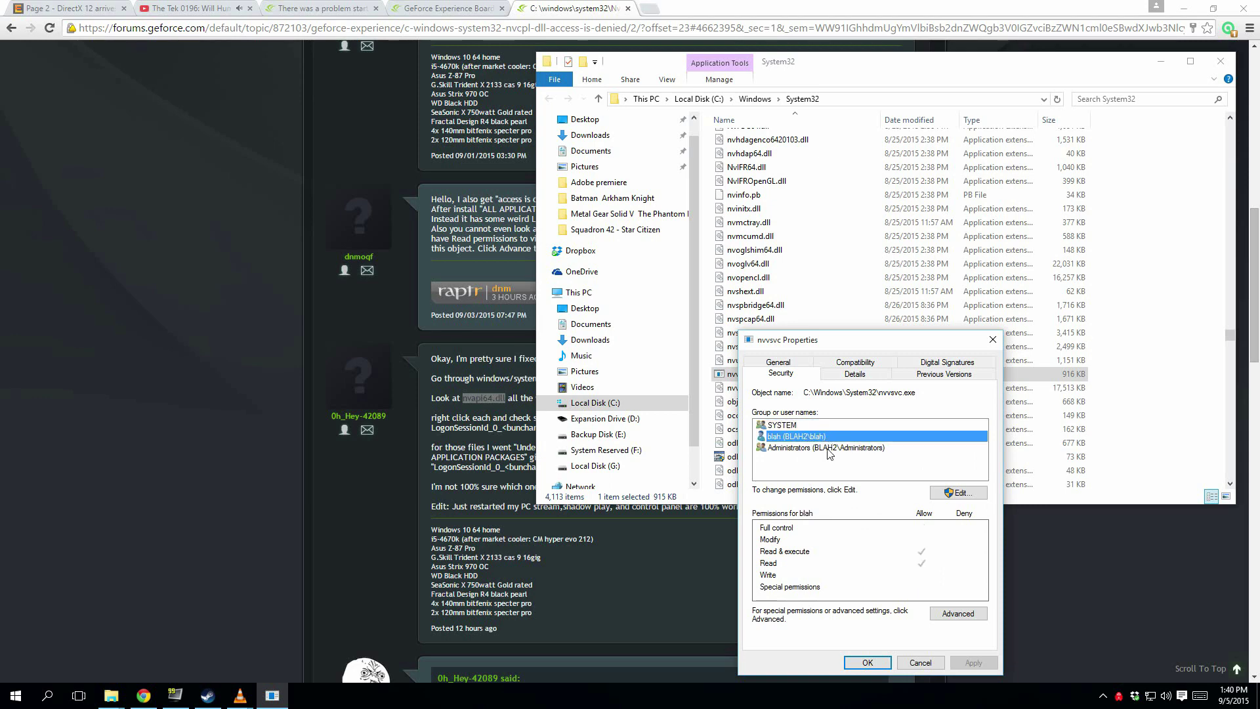
left_click(828, 449)
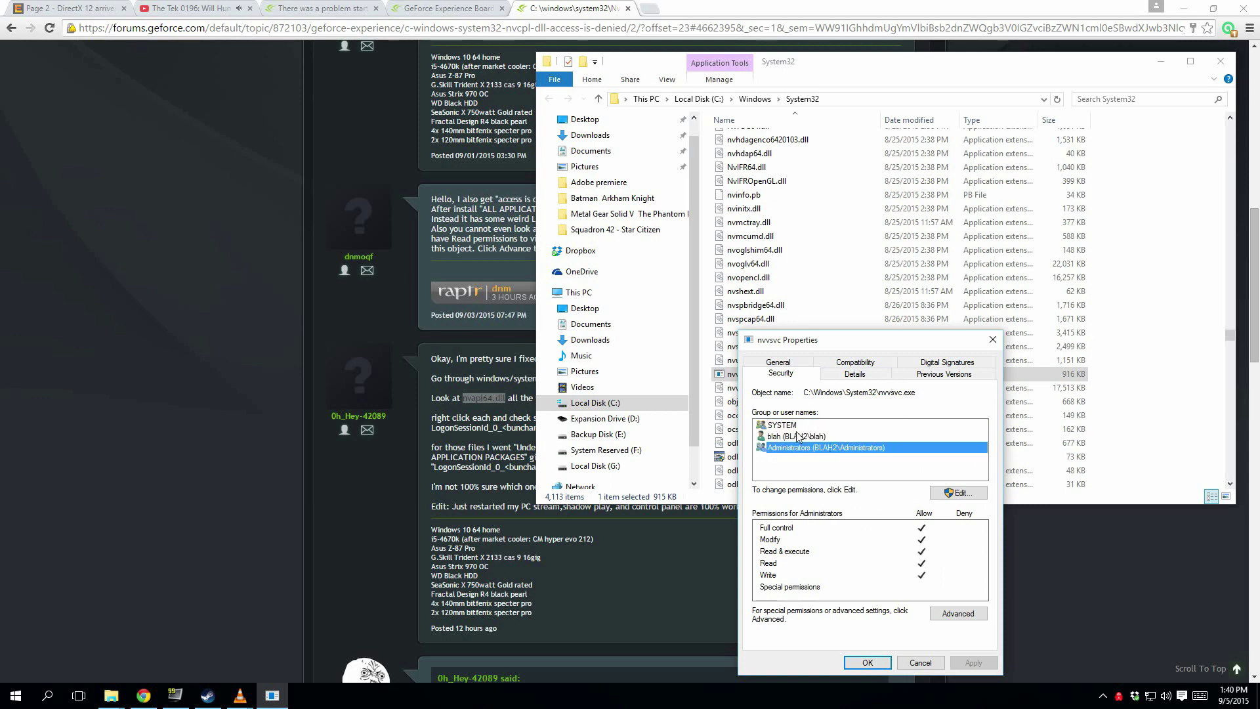
Step: Add the ALL APPLICATION PACKAGES group to the nvvsvc permissions, apply the change and close the properties
left_click(958, 493)
left_click(915, 499)
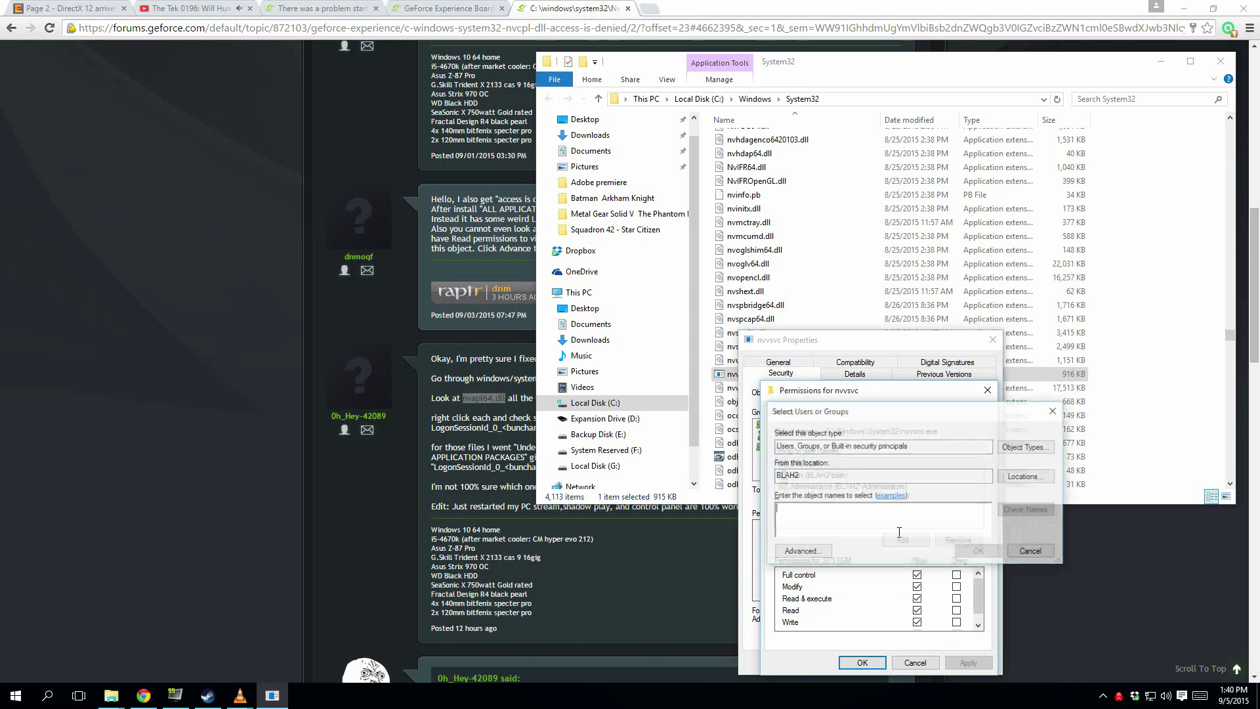
left_click(794, 553)
left_click(1073, 432)
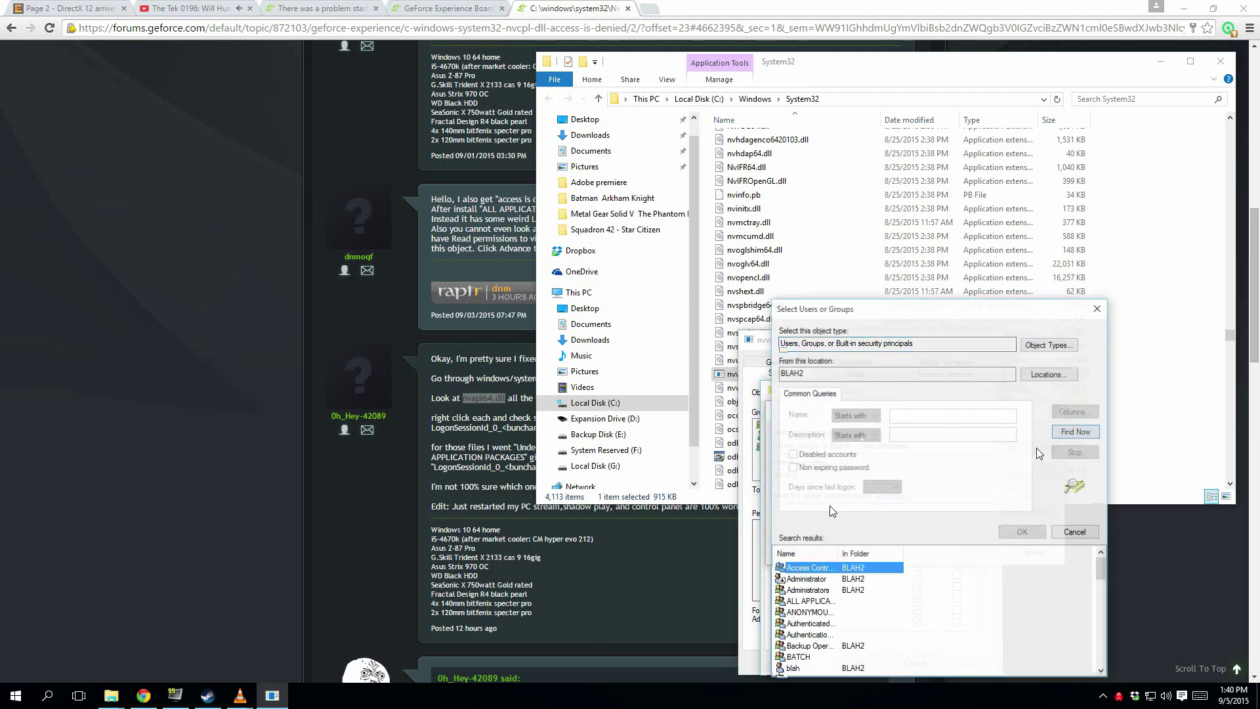
left_click_drag(839, 553, 915, 553)
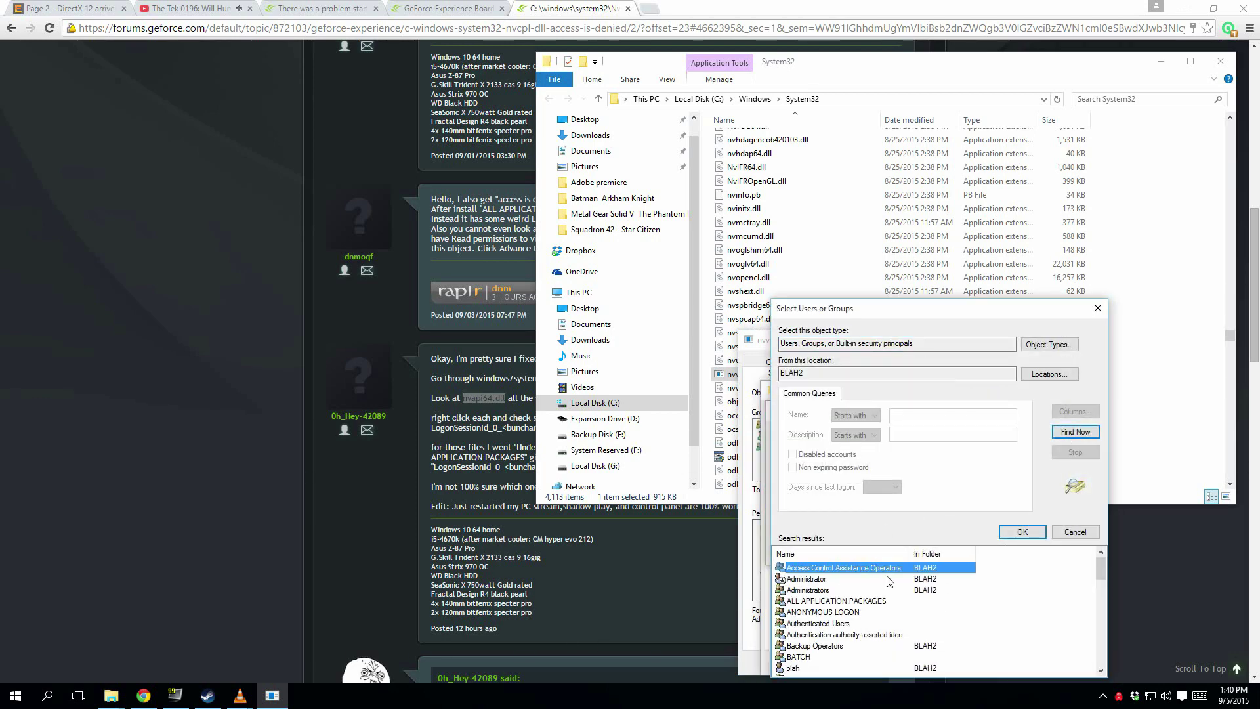
double_click(853, 600)
left_click(976, 548)
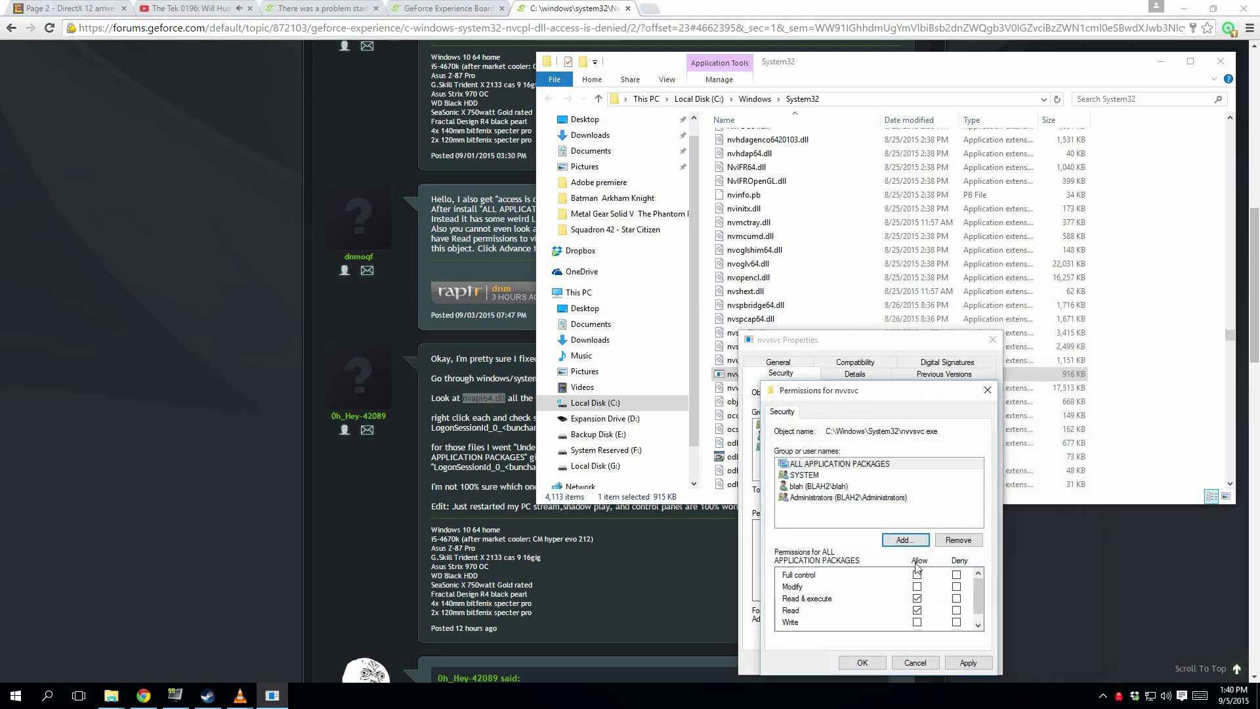
left_click(966, 662)
left_click(690, 401)
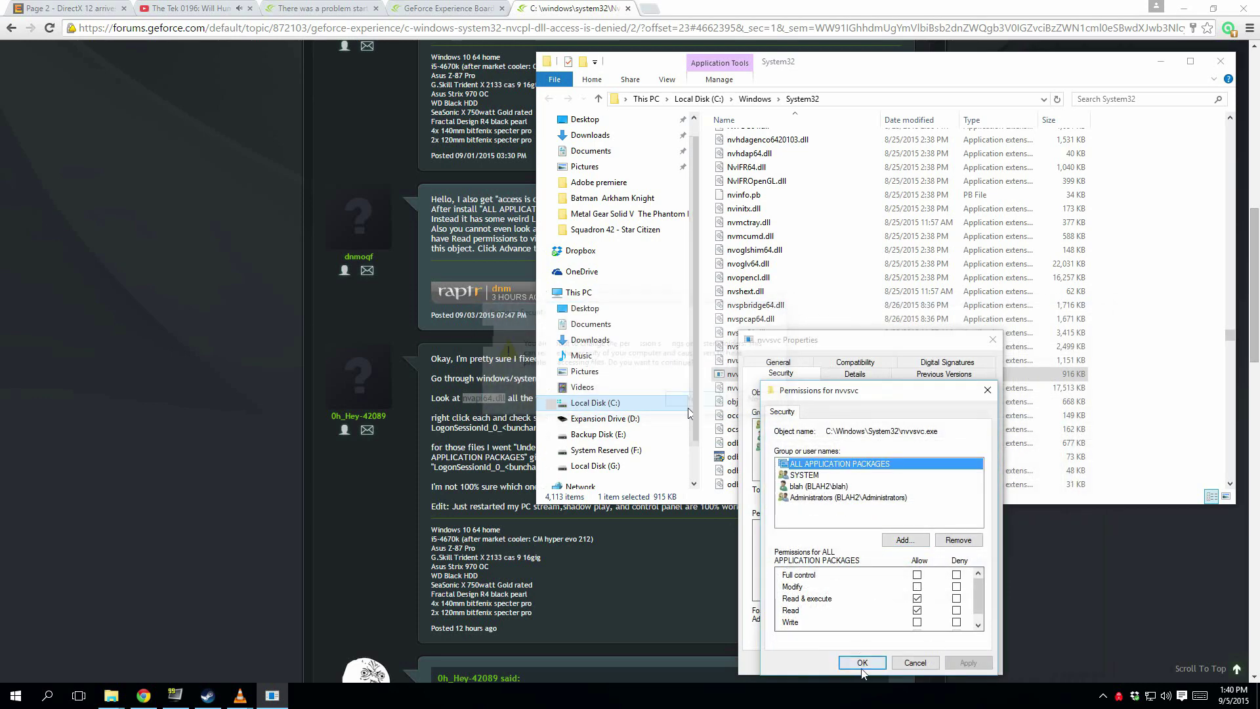
left_click(862, 662)
left_click(993, 340)
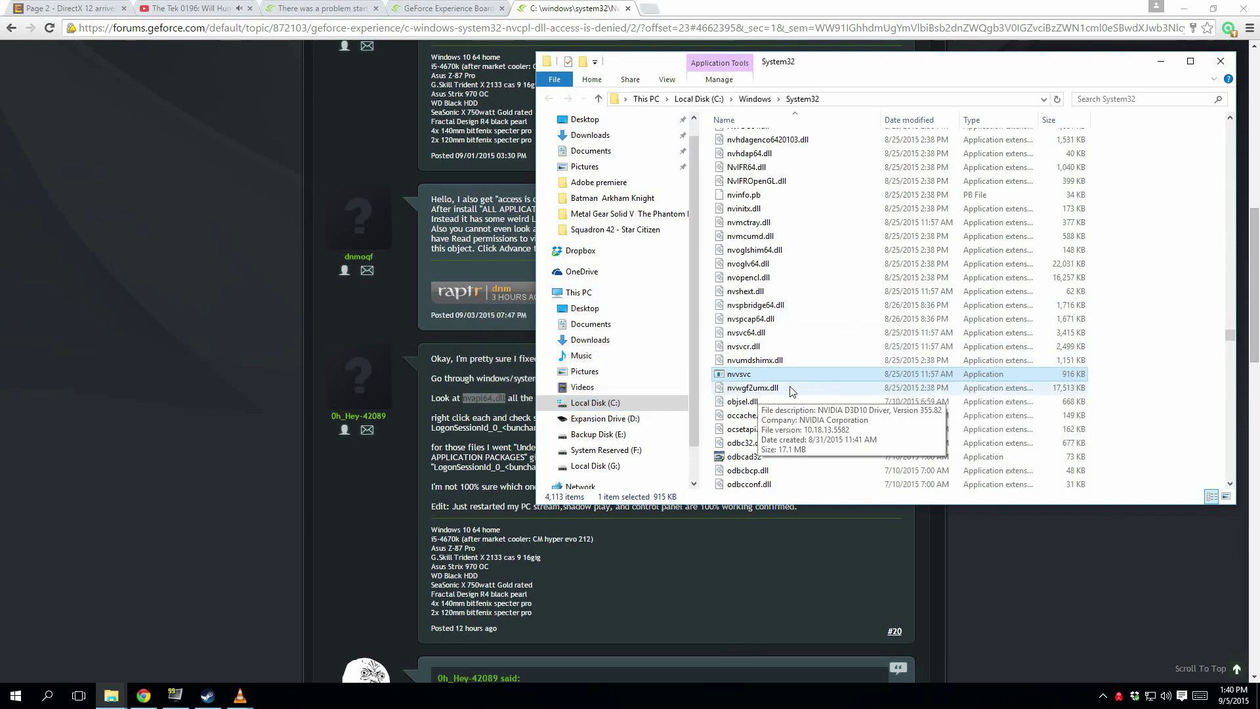
Step: Inspect the group and user permissions of nvwgf2umx.dll in its security properties, then close them
right_click(732, 393)
left_click(564, 622)
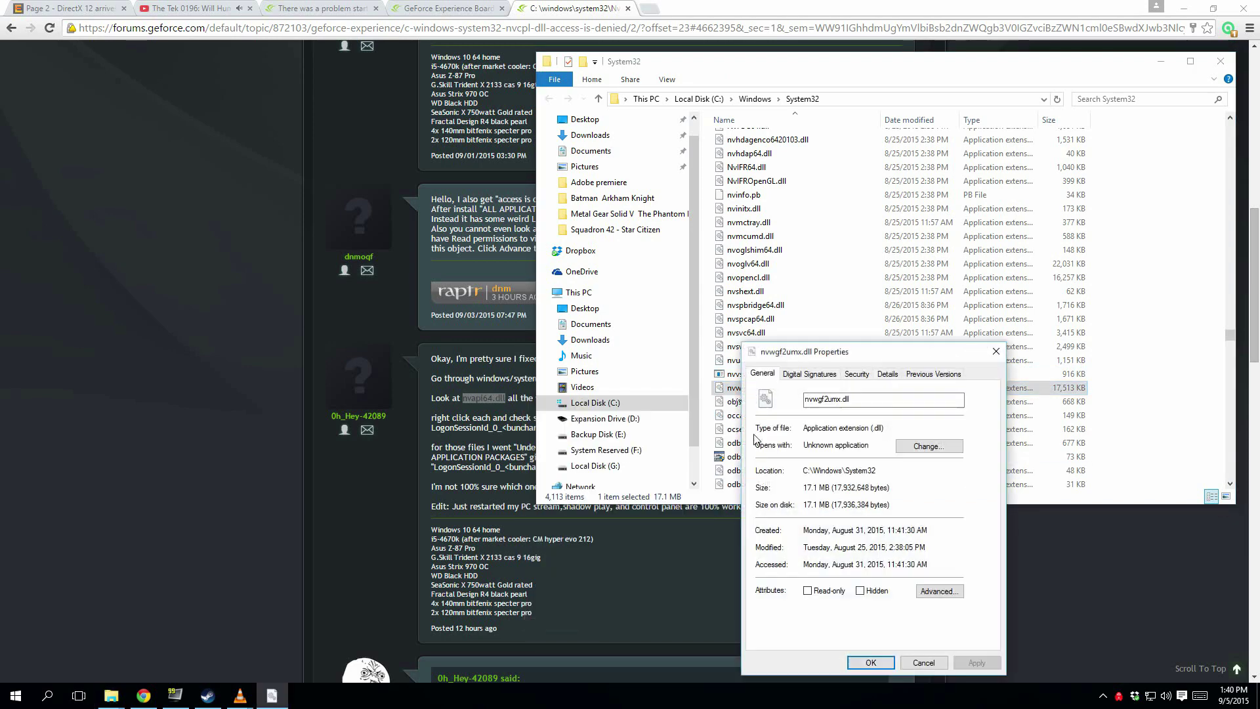
left_click(857, 375)
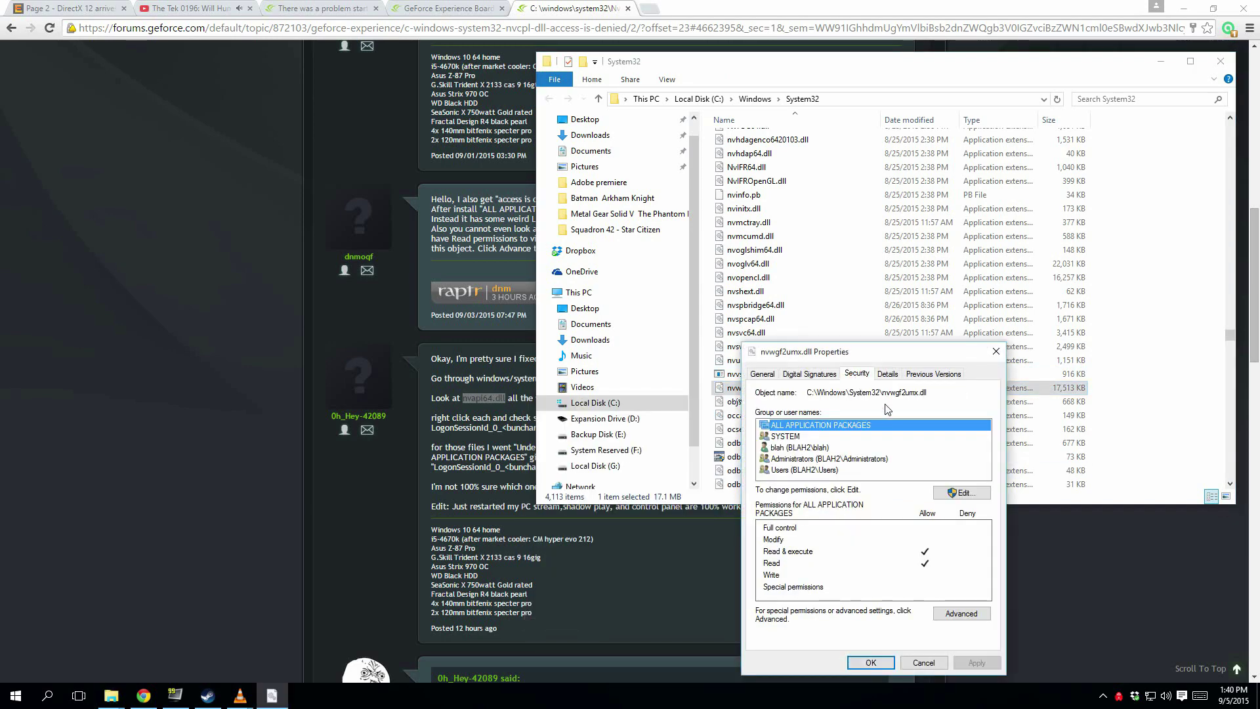
left_click(790, 448)
left_click(995, 351)
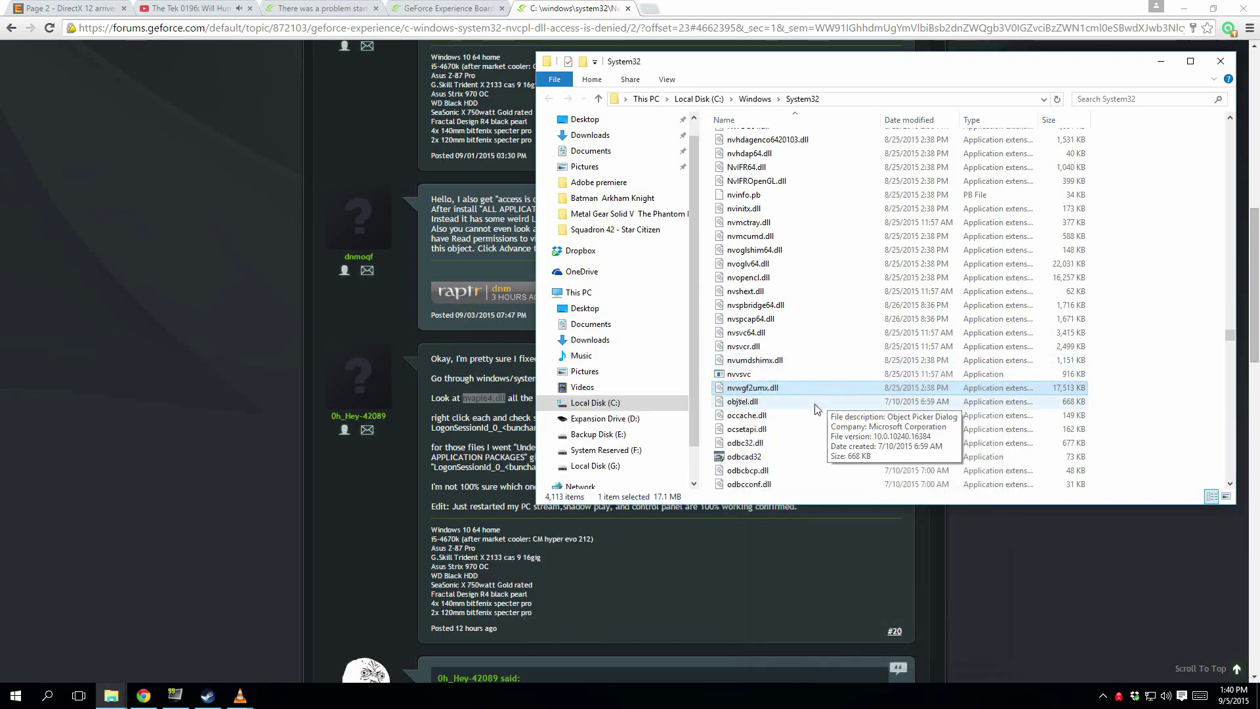
Step: Inspect the group and user permissions of nvumdshimx.dll in its security properties, then close them
right_click(796, 360)
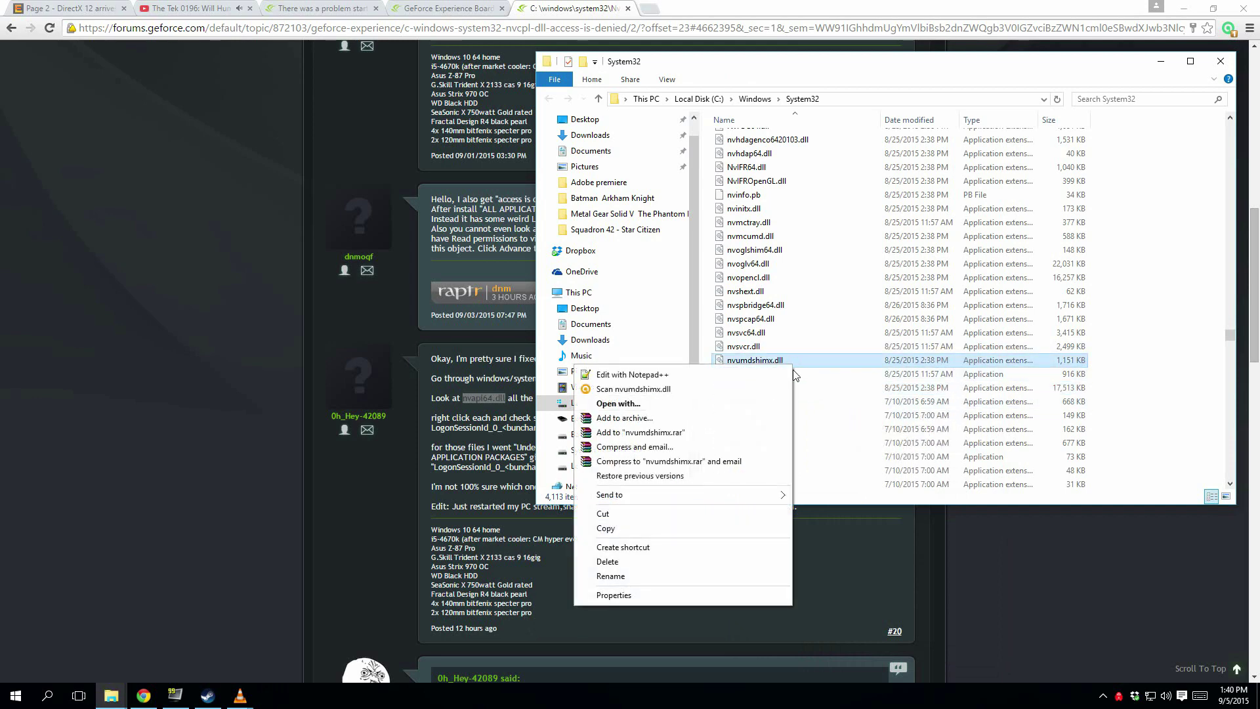
left_click(642, 595)
left_click(915, 374)
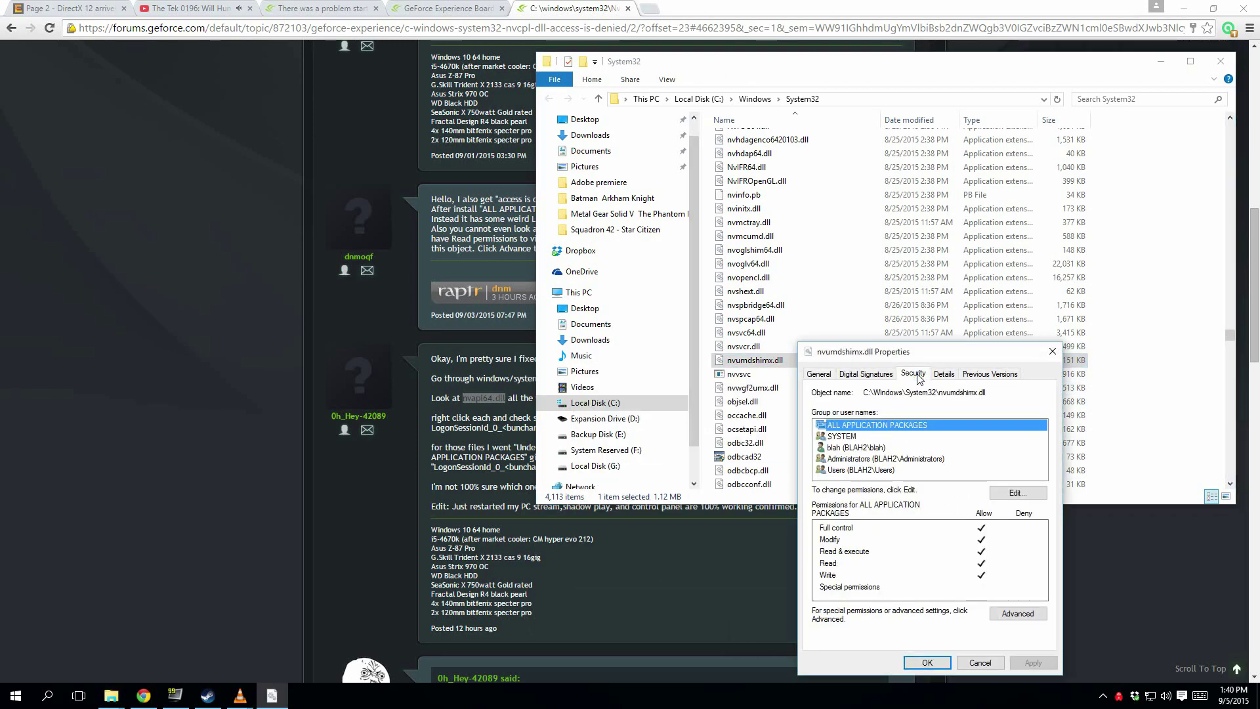
left_click(880, 449)
left_click(1053, 351)
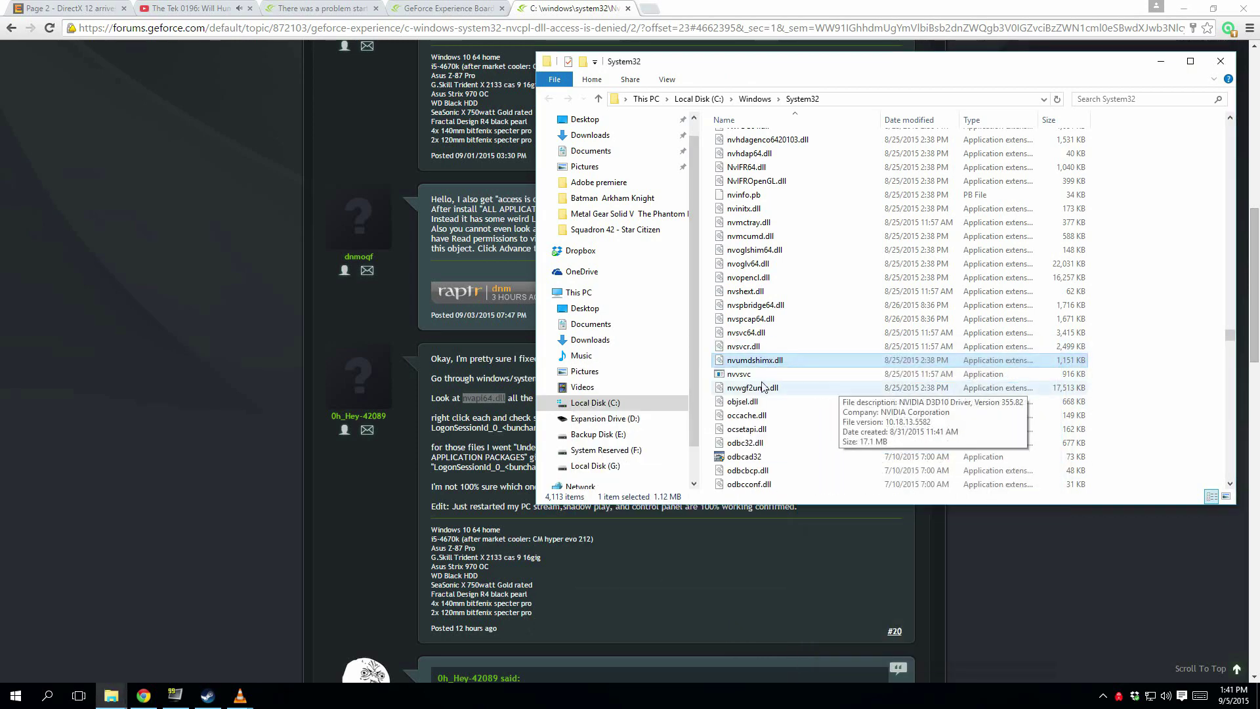
Step: Add the ALL APPLICATION PACKAGES group to the security permissions of nvsvcr.dll, save the change and close its properties
left_click(750, 346)
right_click(751, 346)
left_click(703, 577)
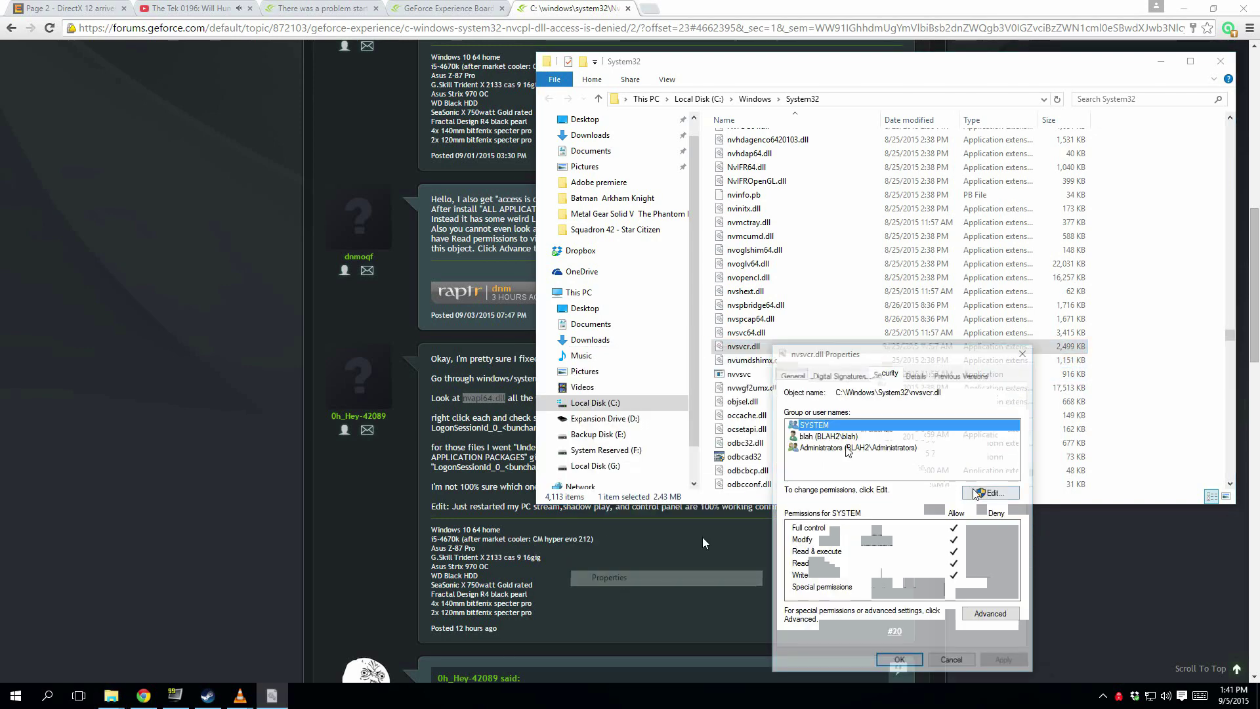
left_click(989, 492)
left_click(938, 539)
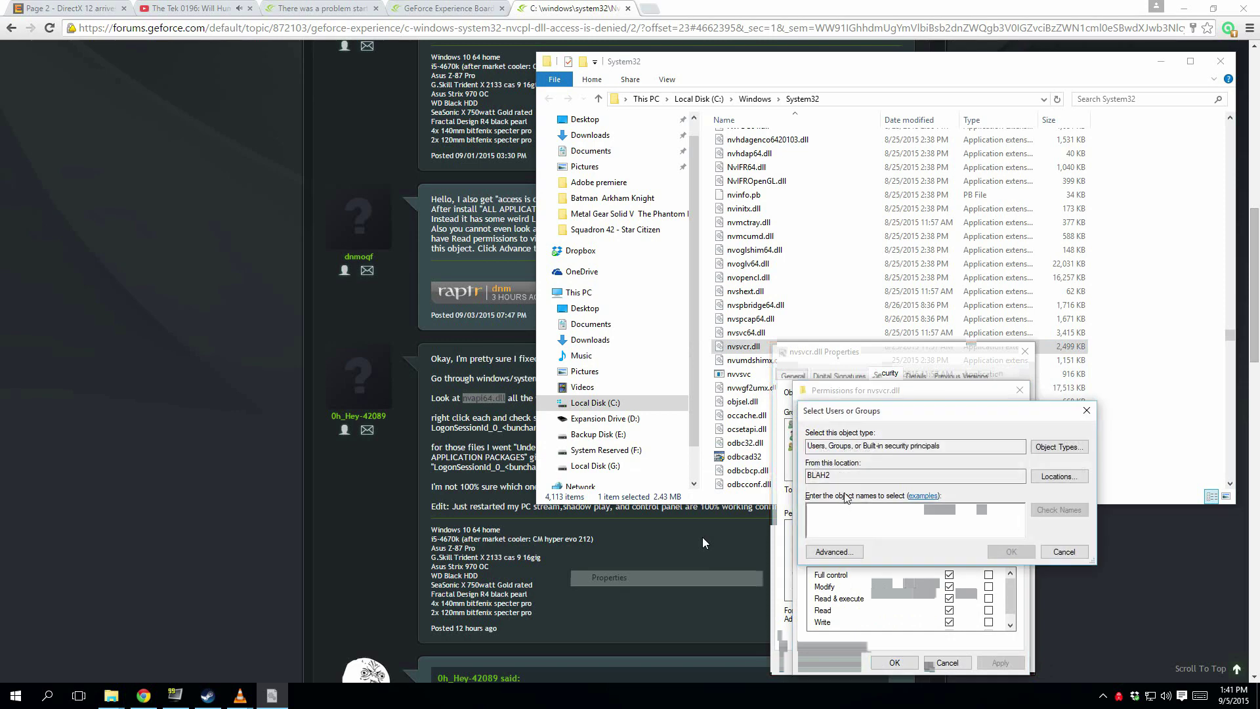
left_click(834, 551)
left_click(1108, 432)
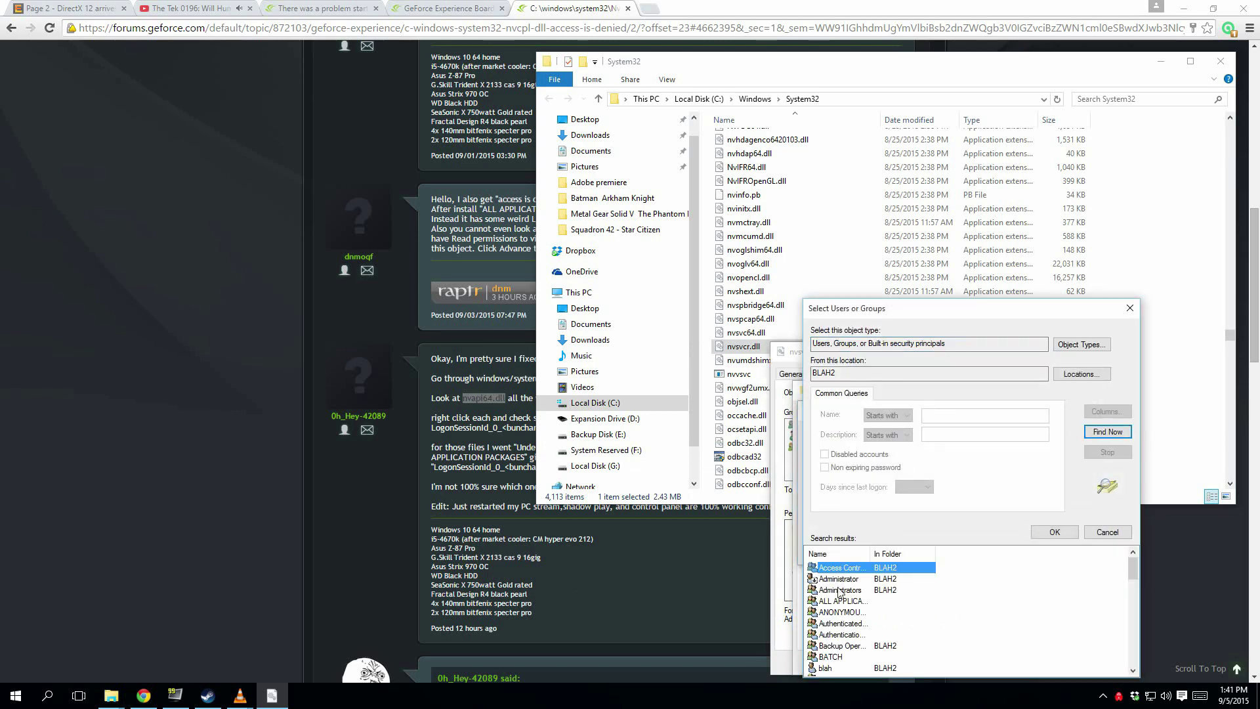
left_click_drag(874, 552, 938, 554)
left_click(846, 601)
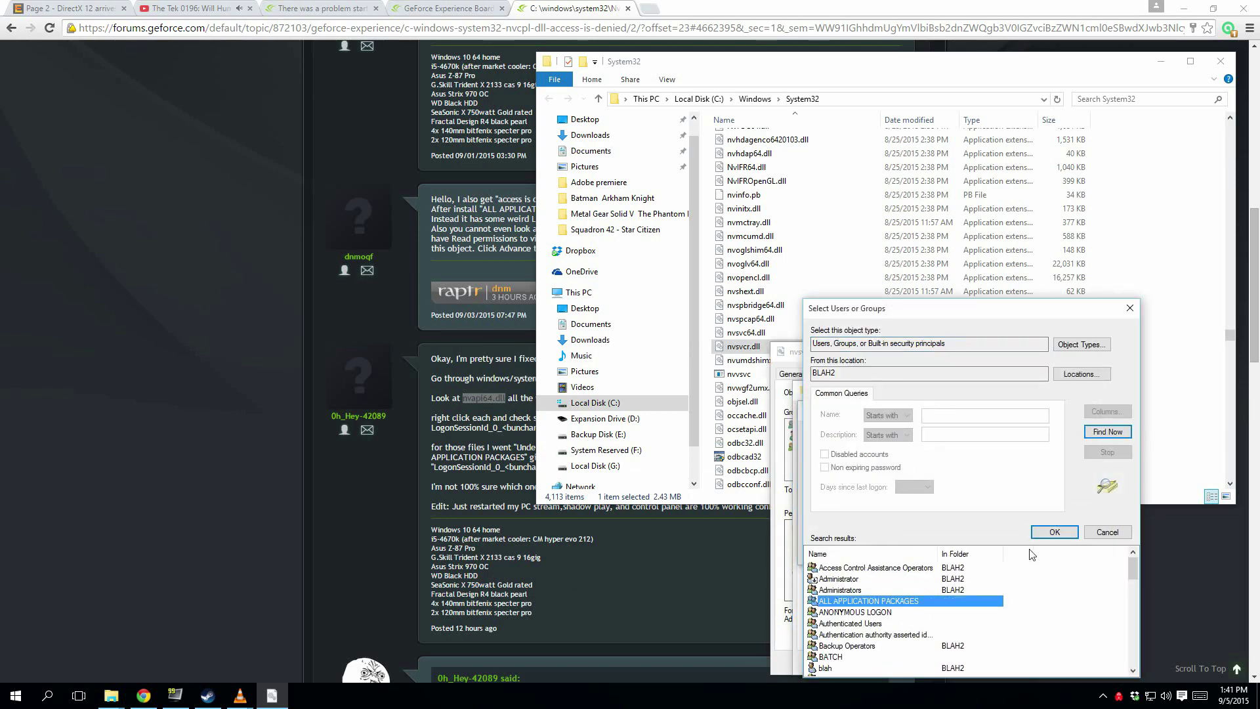
left_click(1054, 532)
left_click(1012, 551)
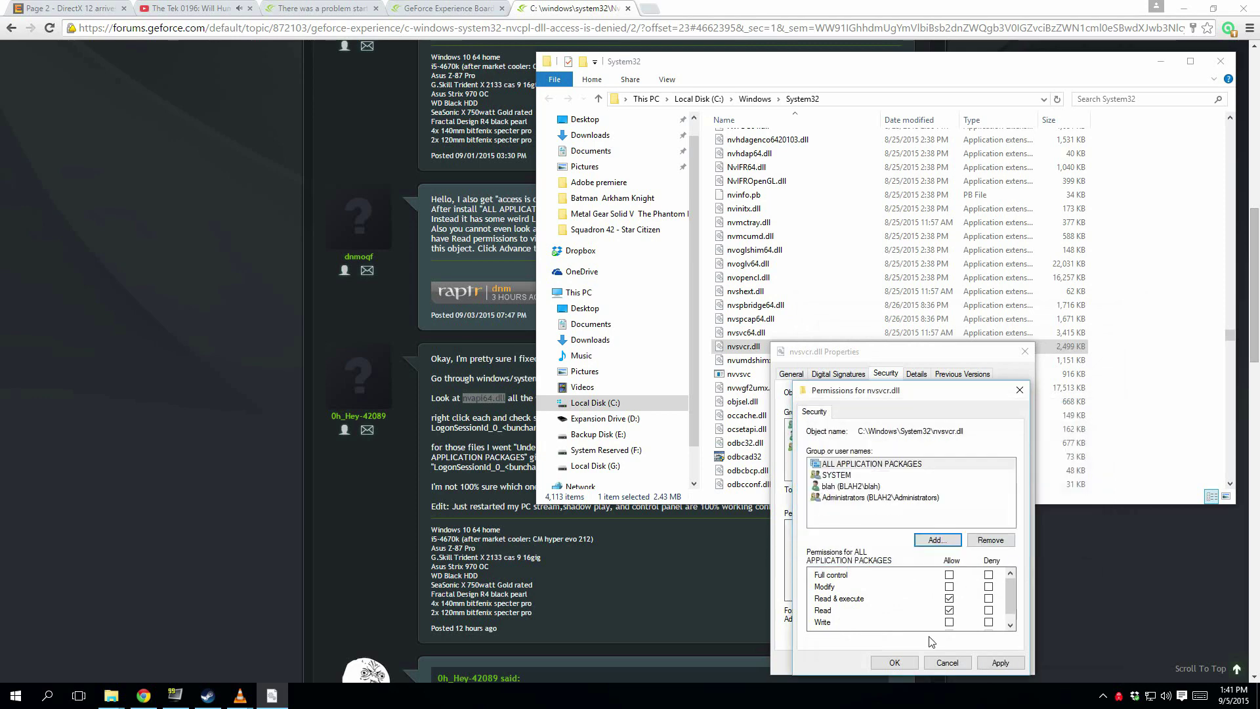
left_click(708, 403)
left_click(900, 663)
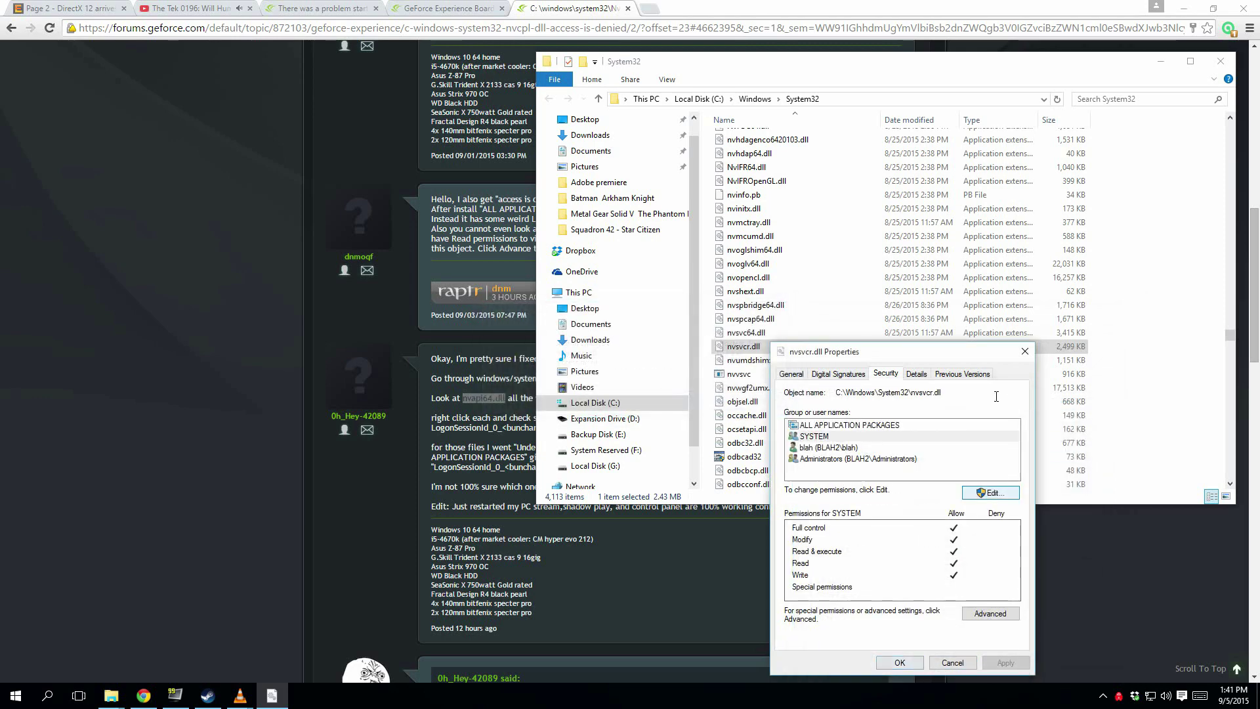
left_click(1025, 351)
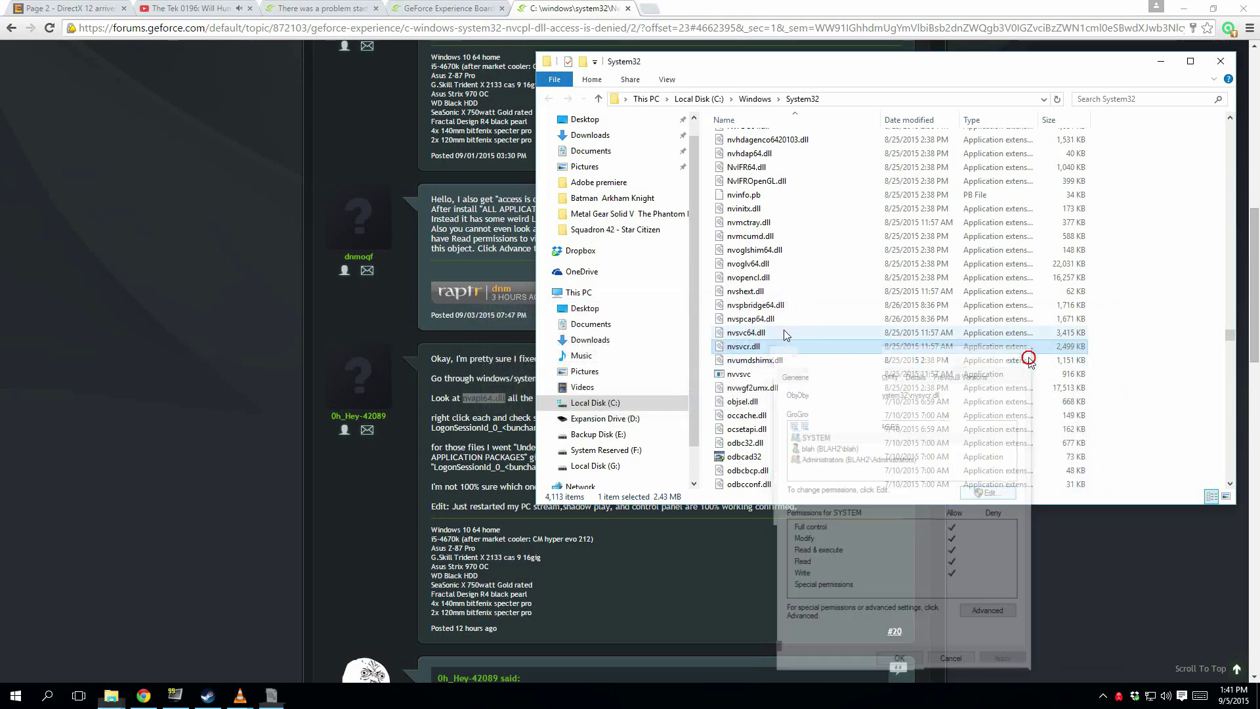
Step: Check the group and user permissions of nvsvcr.dll in its security properties, then close them
right_click(782, 321)
left_click(754, 478)
right_click(771, 348)
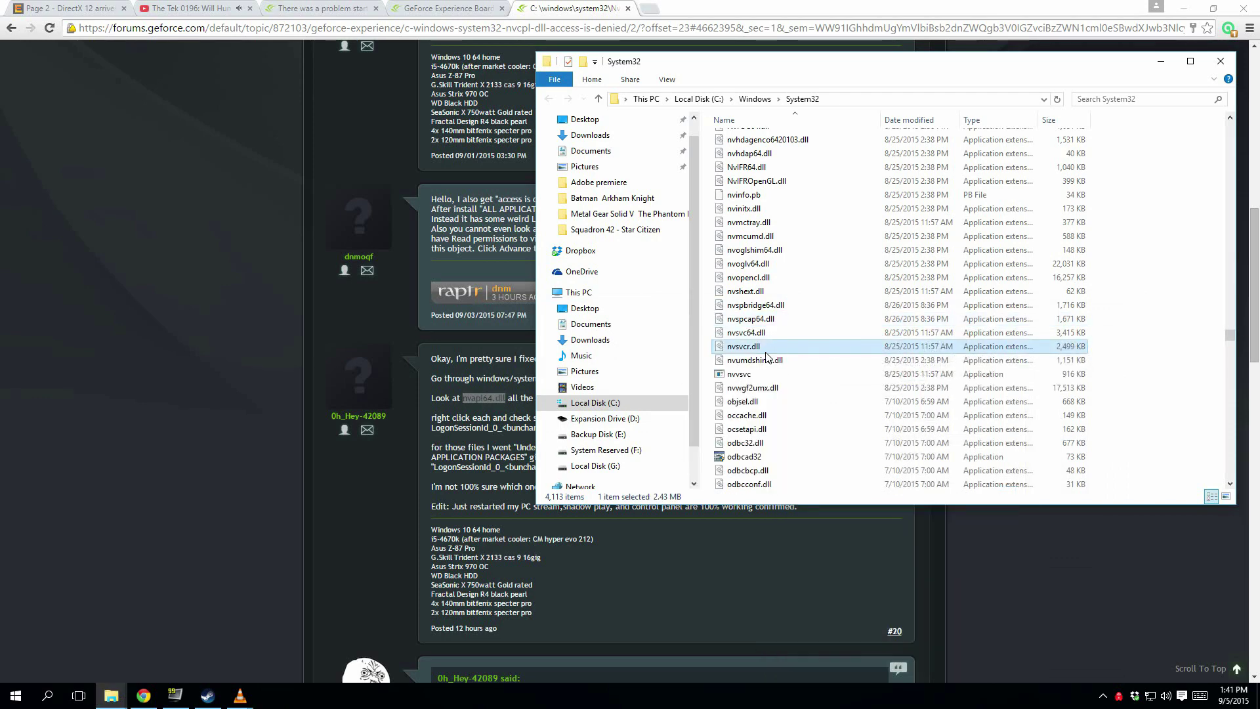
left_click(656, 586)
left_click(887, 374)
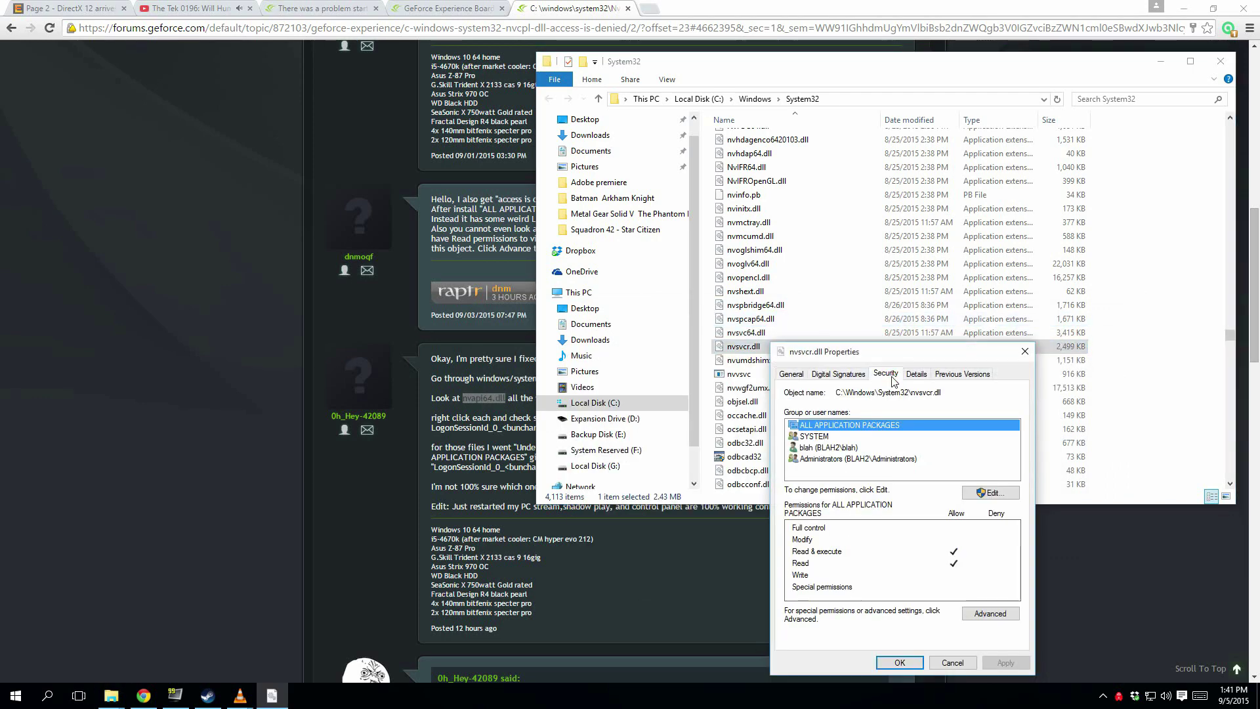
left_click(1024, 351)
Step: Add the ALL APPLICATION PACKAGES group to the security permissions of nvsvc64.dll
right_click(740, 335)
left_click(617, 568)
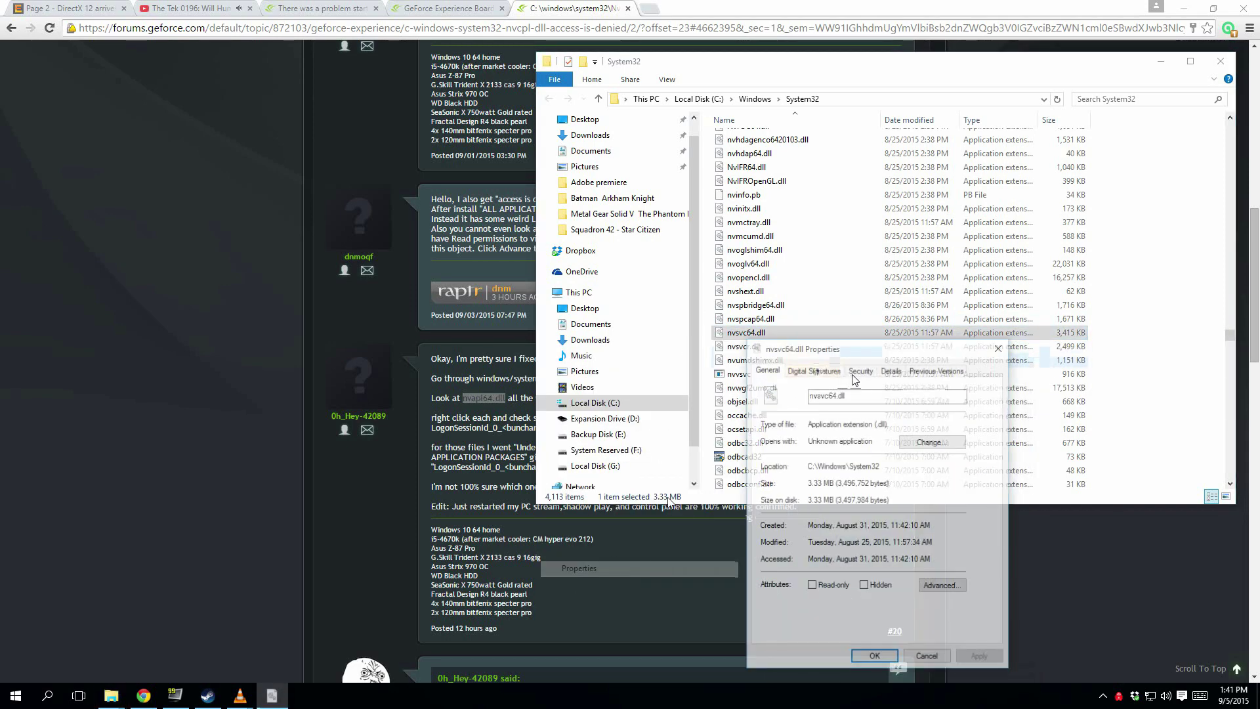
left_click(858, 370)
left_click(967, 488)
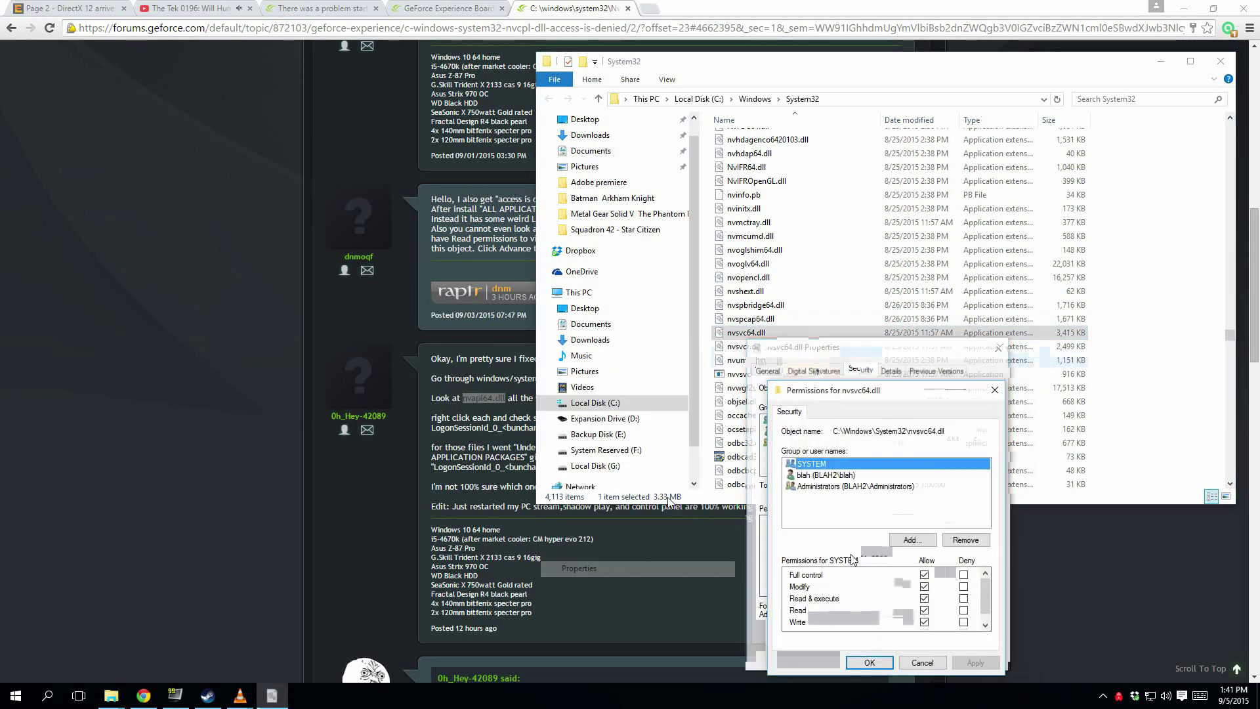
left_click(919, 542)
left_click(807, 552)
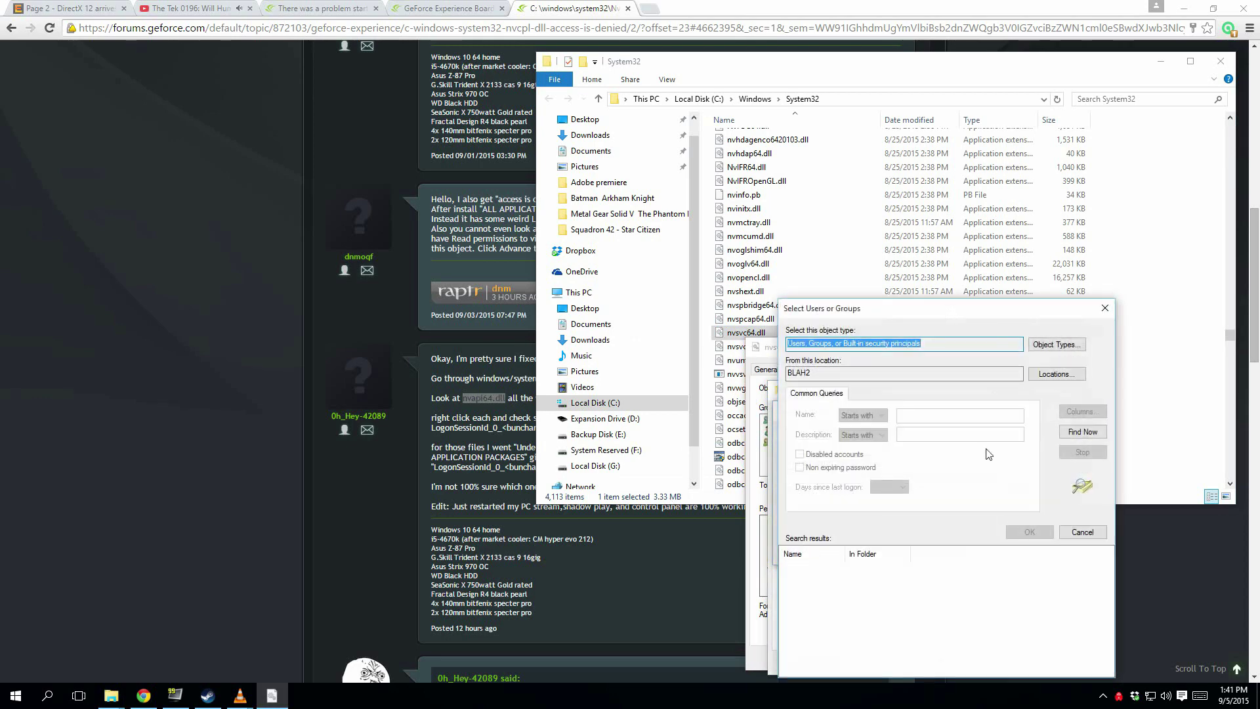
left_click(1083, 431)
left_click_drag(869, 555, 910, 556)
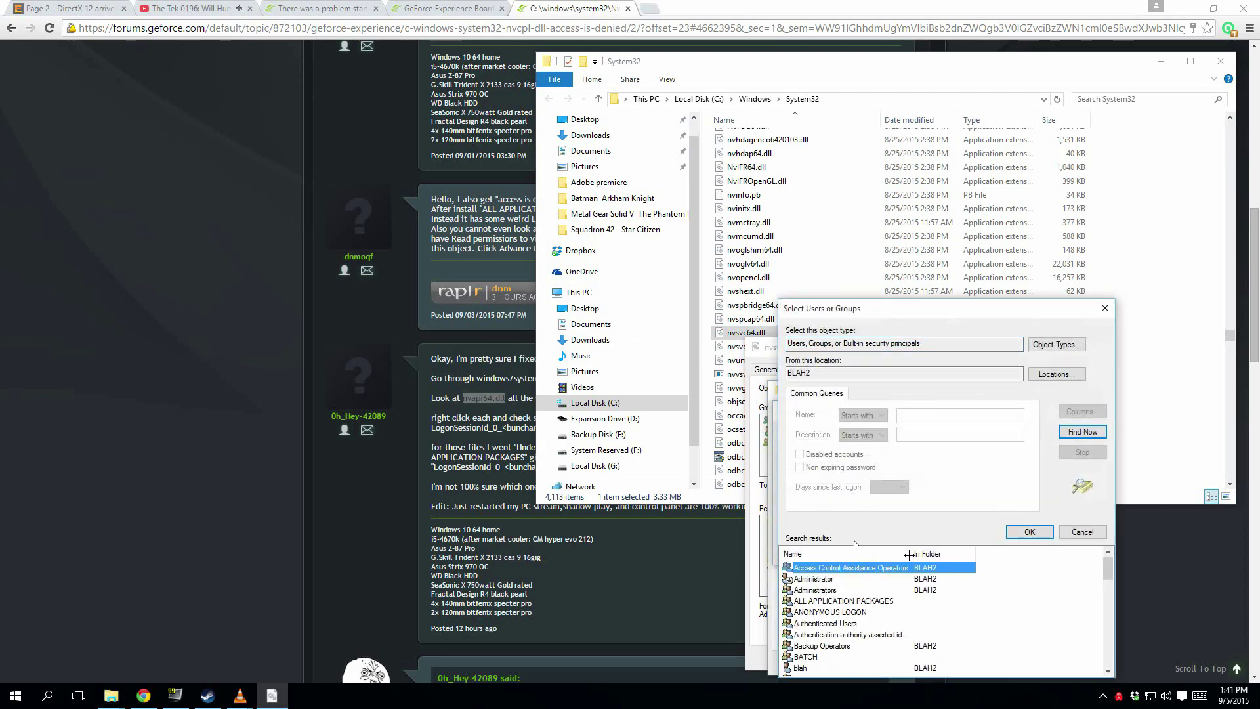
left_click(873, 602)
left_click(1024, 533)
left_click(970, 553)
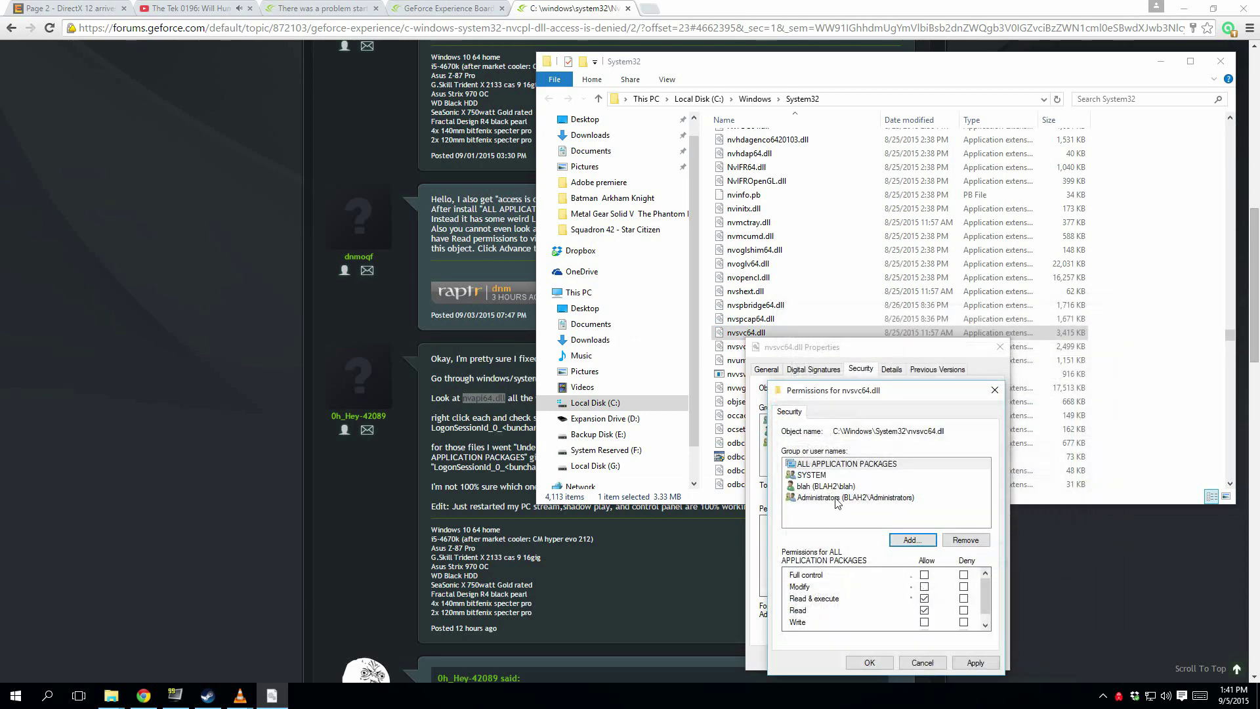
Step: Apply the nvsvc64.dll permission change and close its permissions and properties
left_click(955, 662)
left_click(691, 403)
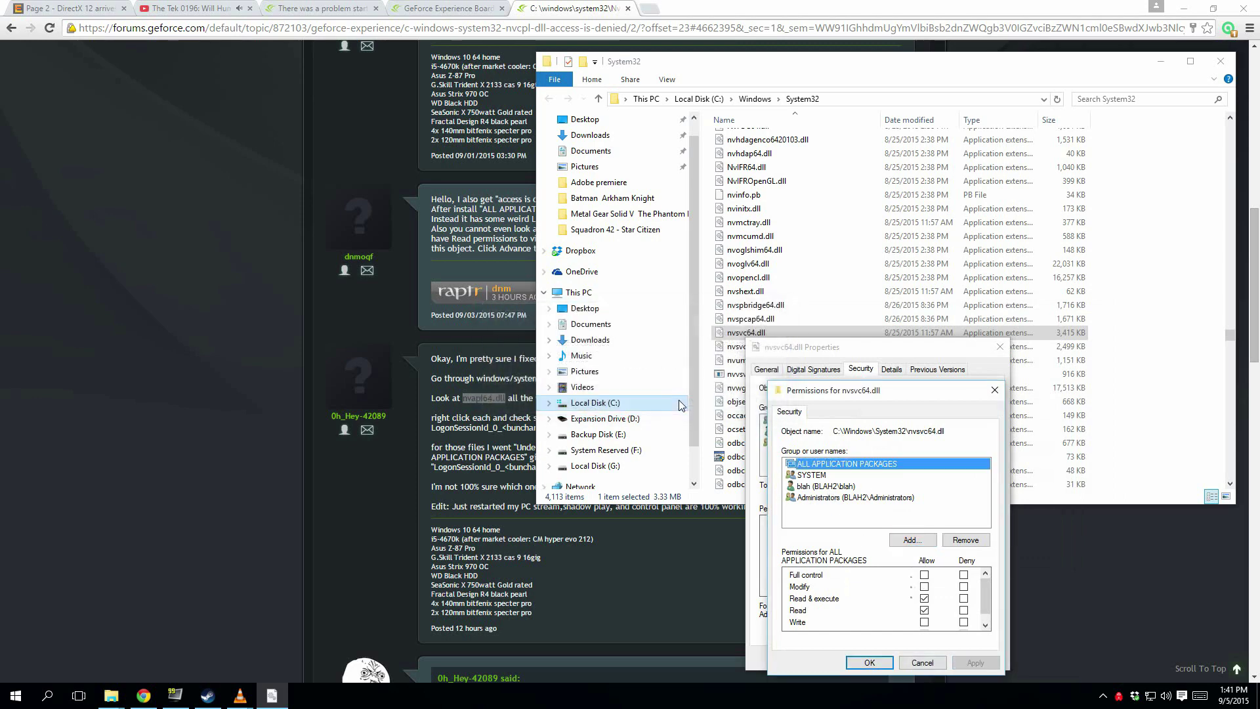
left_click(870, 663)
left_click(876, 657)
Step: Examine the permissions of the local user and the Administrators group in the security properties of nvspcap64.dll
right_click(765, 320)
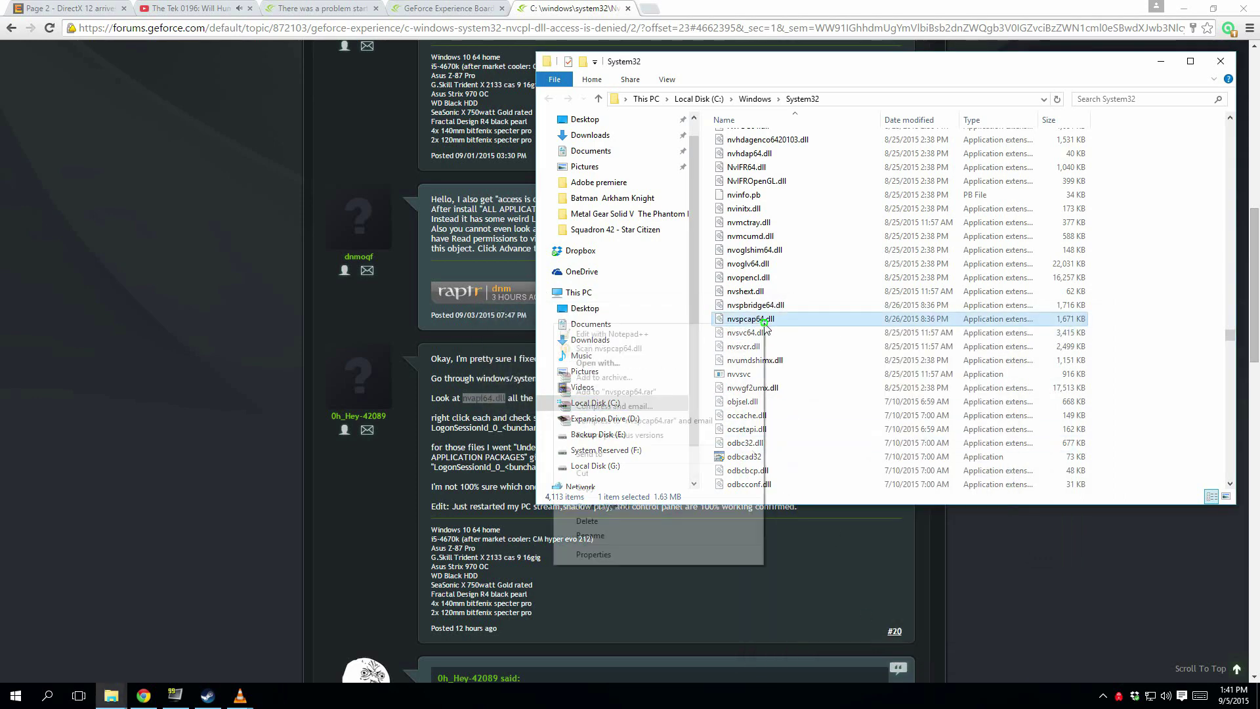
left_click(657, 554)
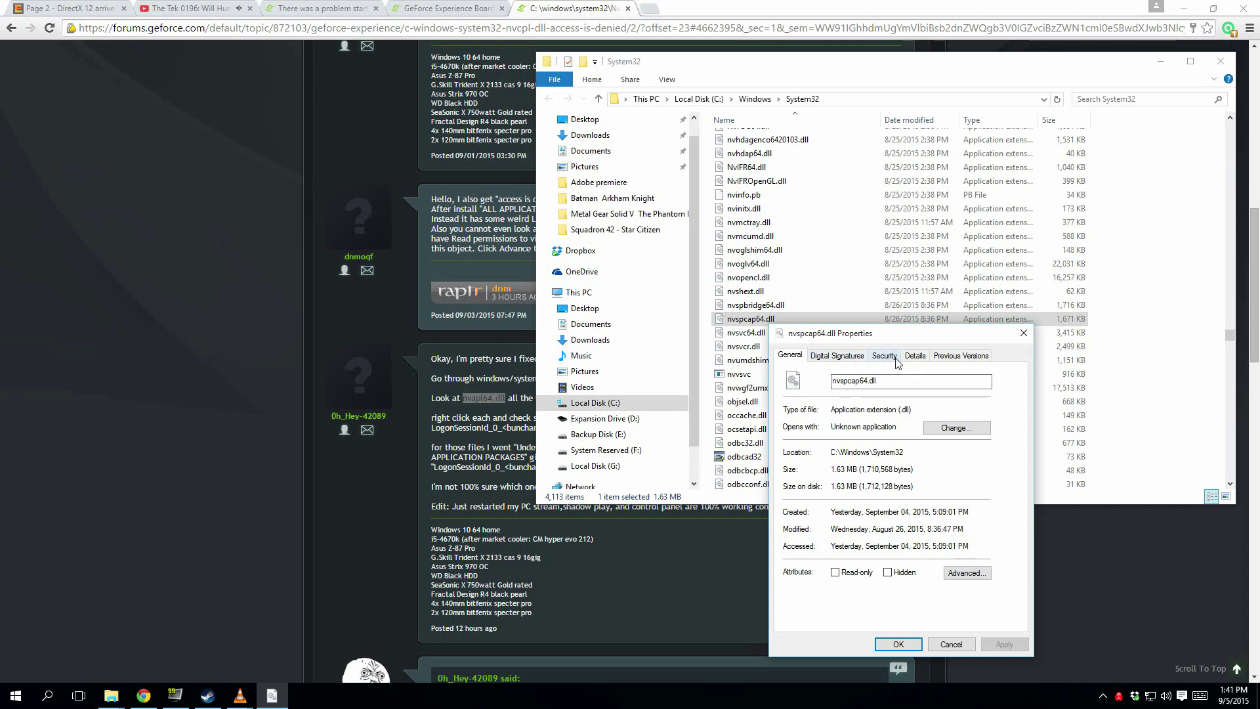
left_click(885, 356)
left_click(825, 430)
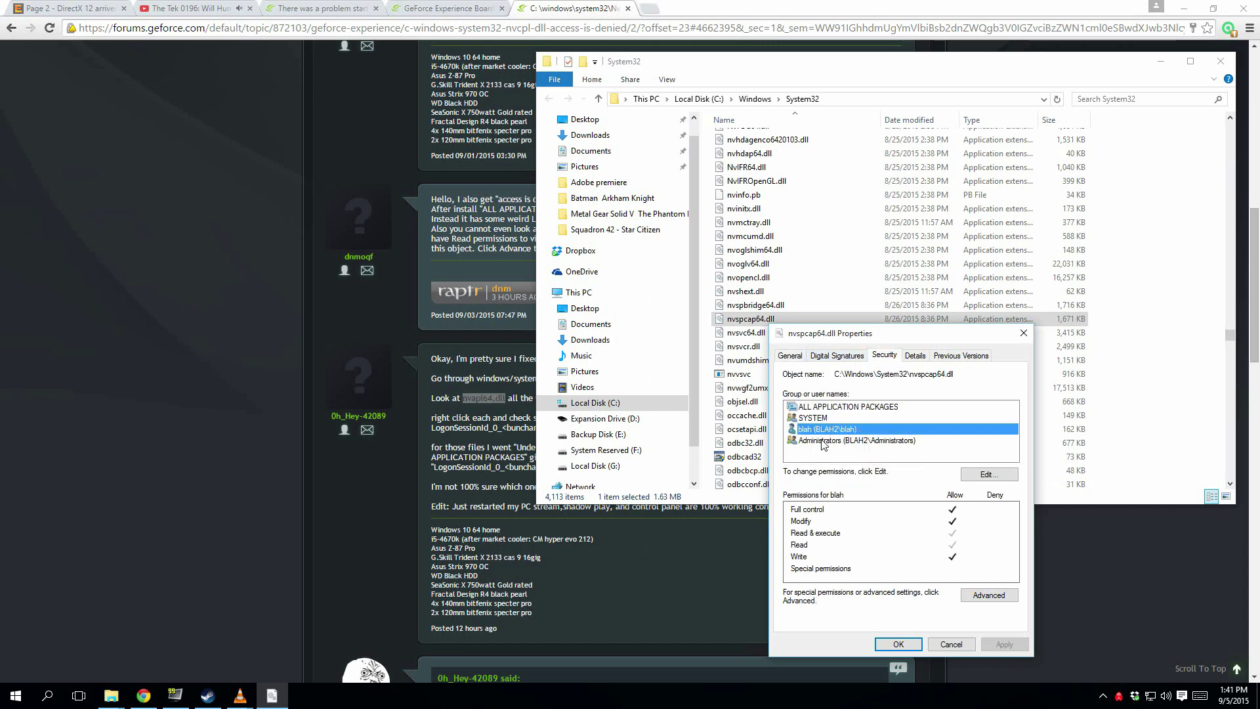
left_click(823, 443)
left_click(825, 421)
left_click(831, 433)
Step: Open the editable permissions of nvspcap64.dll, review the local user's allowed permissions, and return to its security properties
left_click(968, 475)
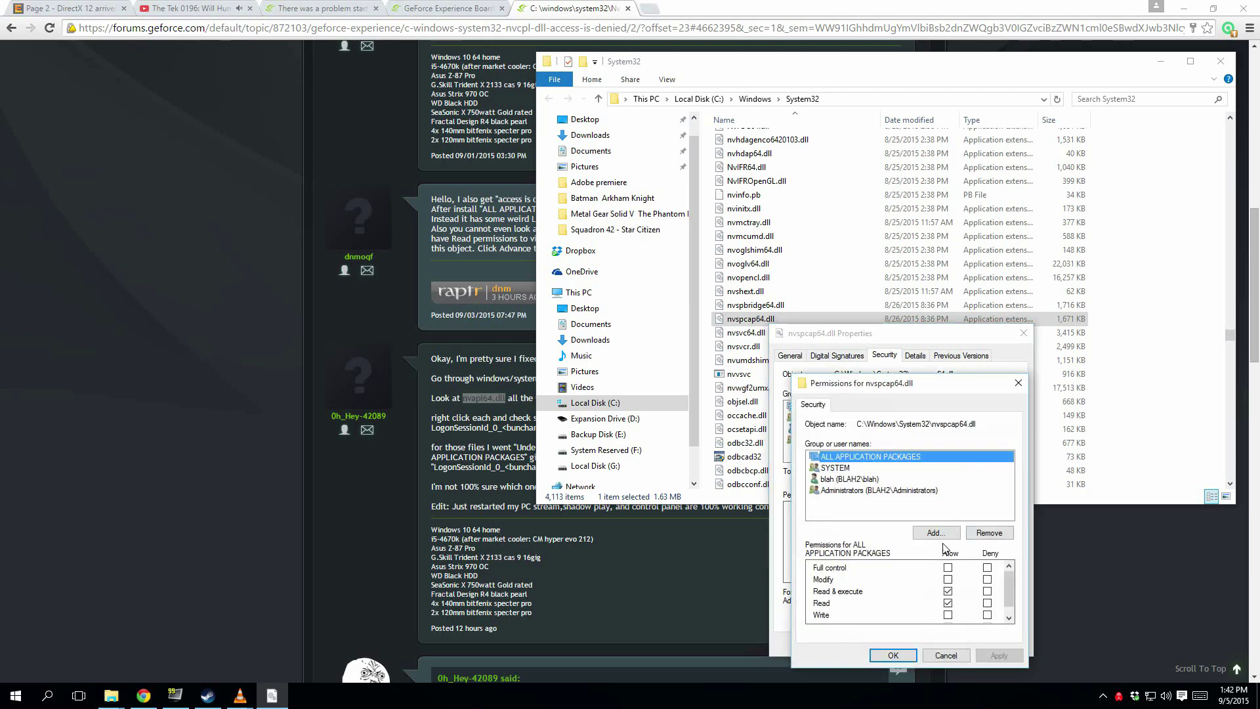
left_click(865, 479)
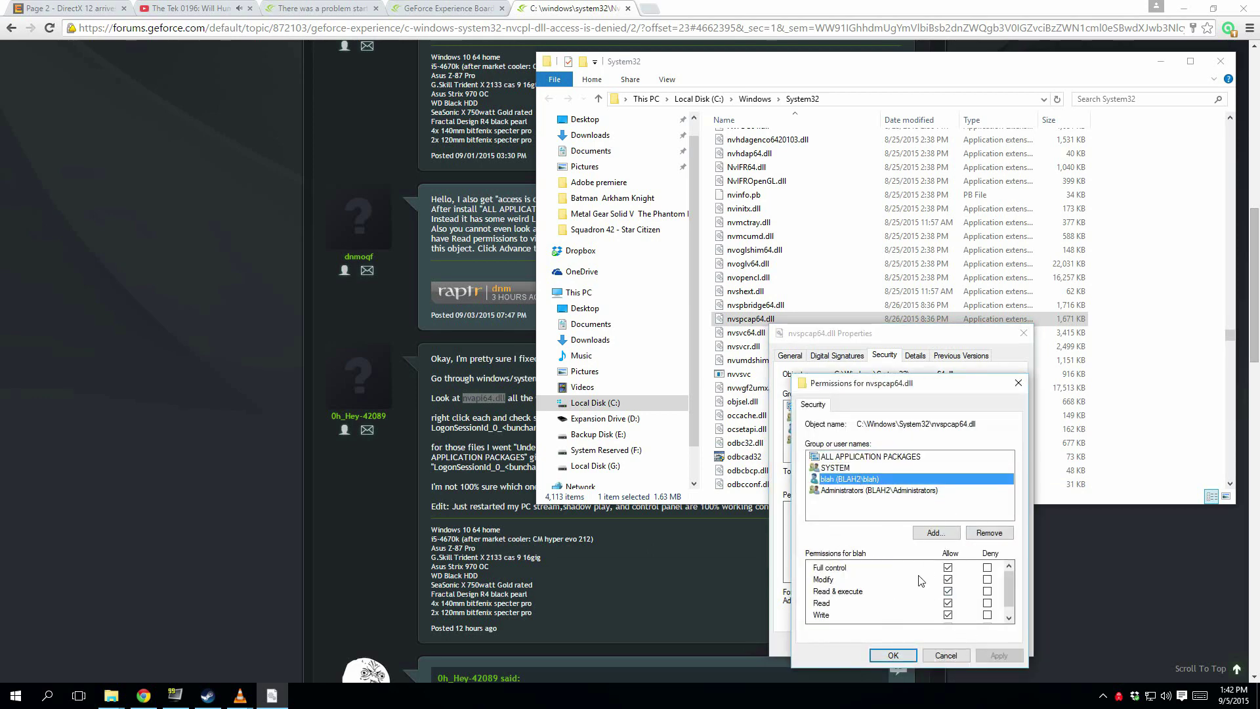
scroll(935, 597, "down", 1)
left_click(917, 655)
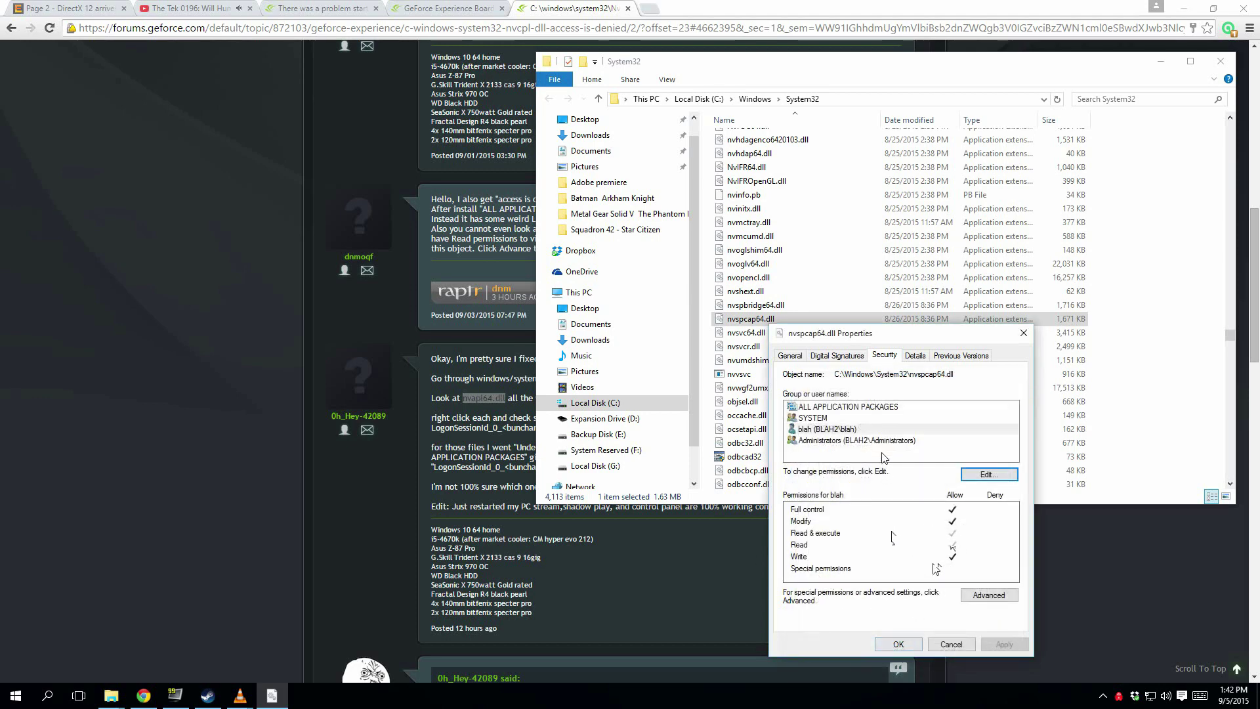
left_click(886, 442)
left_click(906, 427)
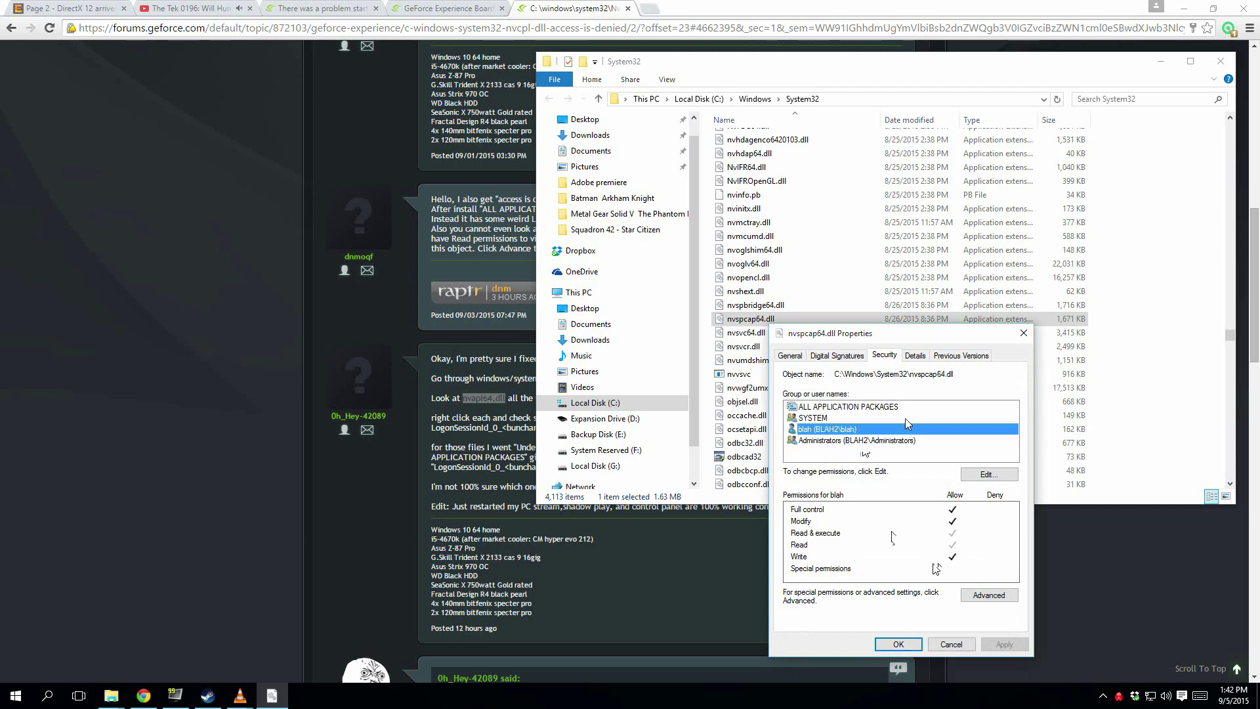
Step: Remove the local user's non-inherited Full control entry from the advanced security settings of nvspcap64.dll, apply the change and close its properties
left_click(976, 596)
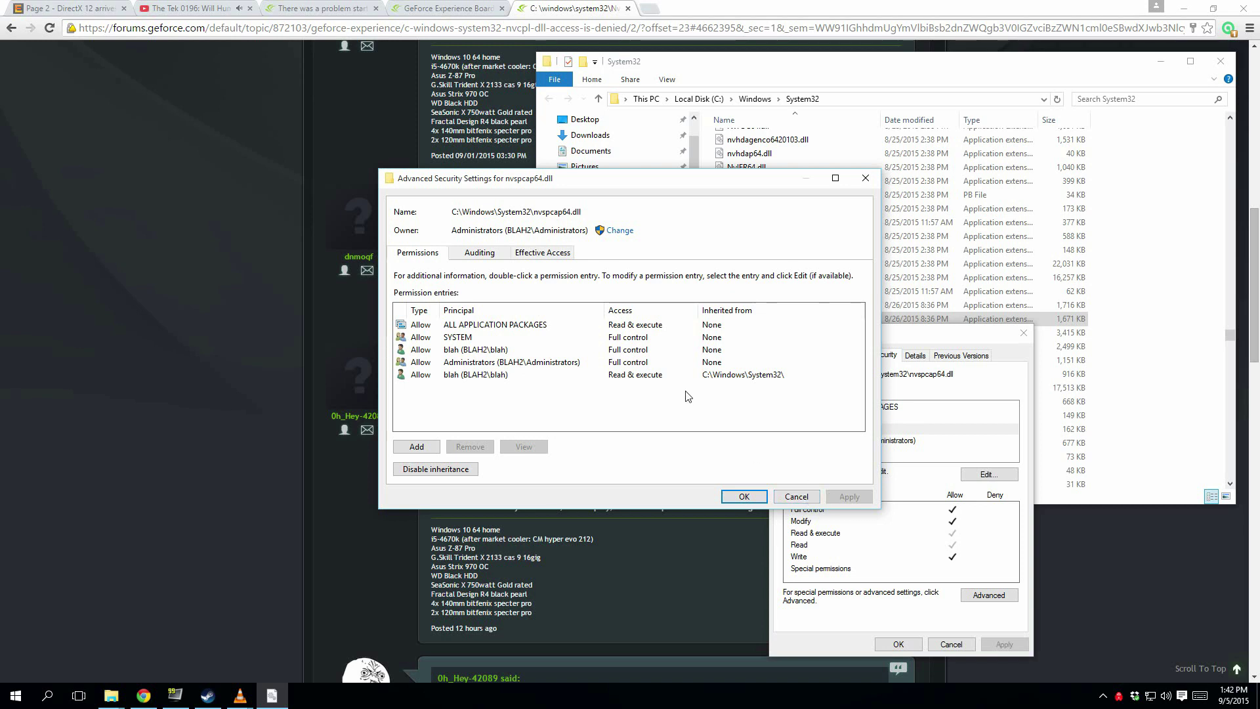
left_click(492, 350)
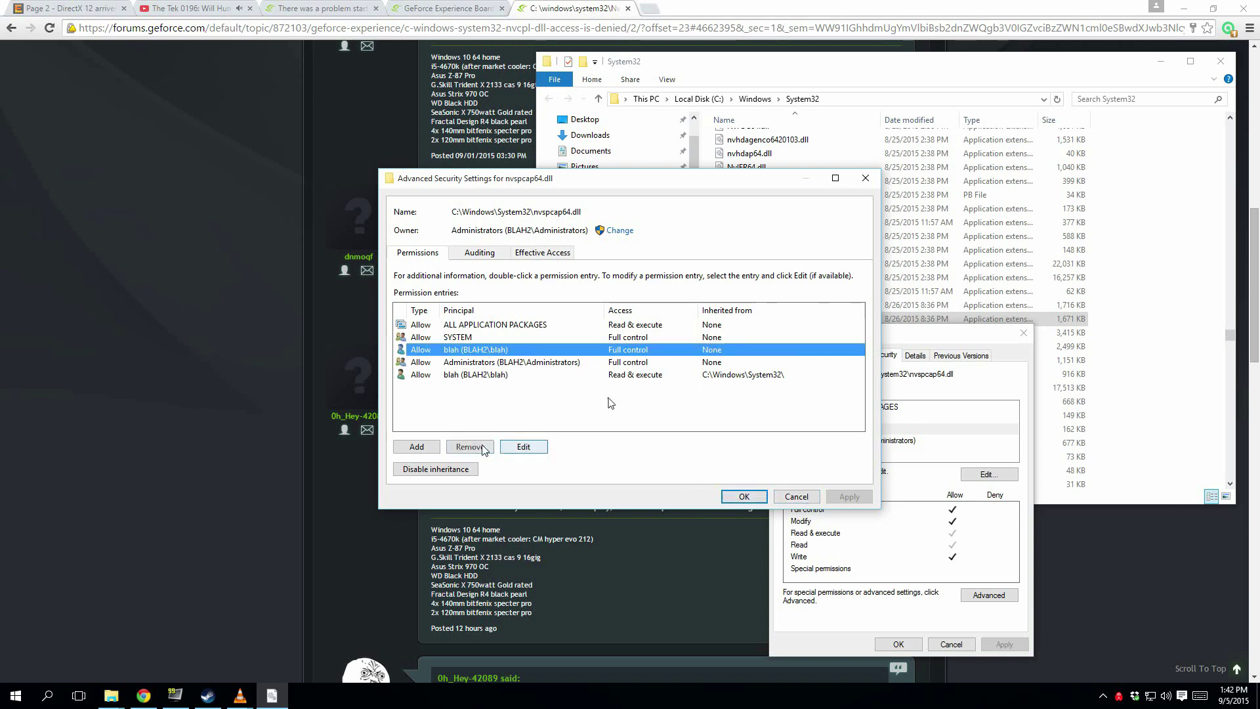
left_click(480, 450)
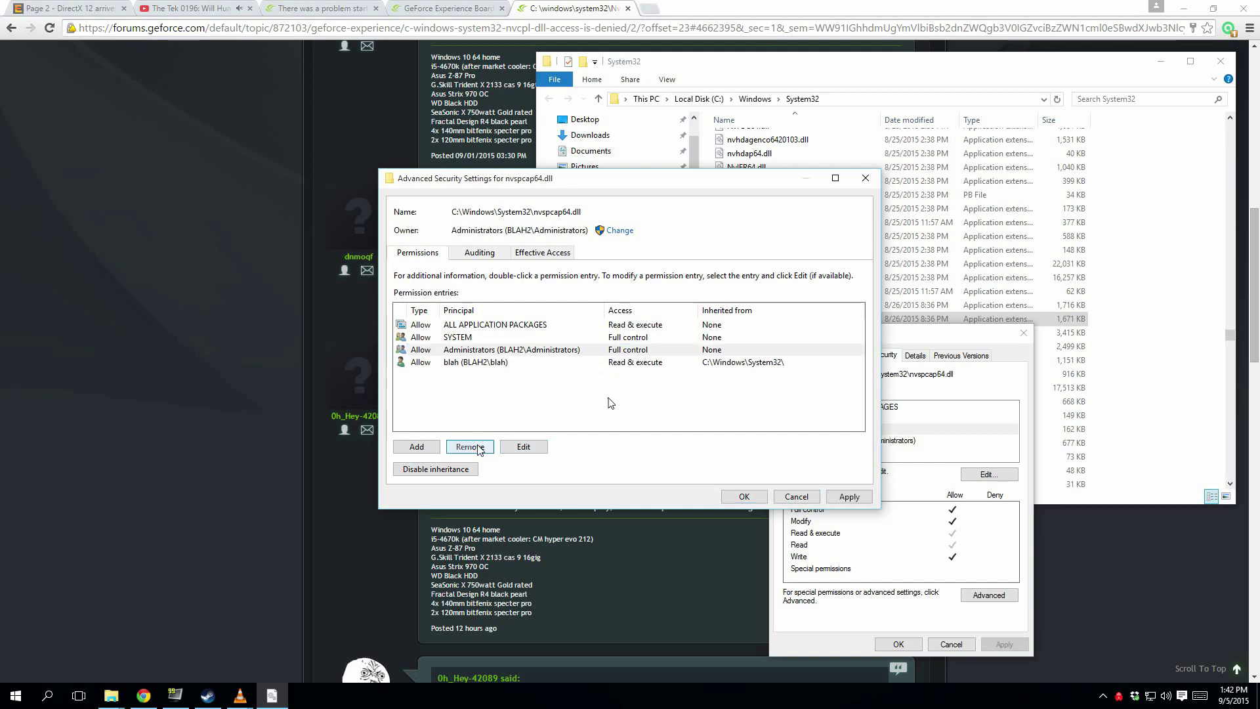
left_click(839, 496)
left_click(688, 401)
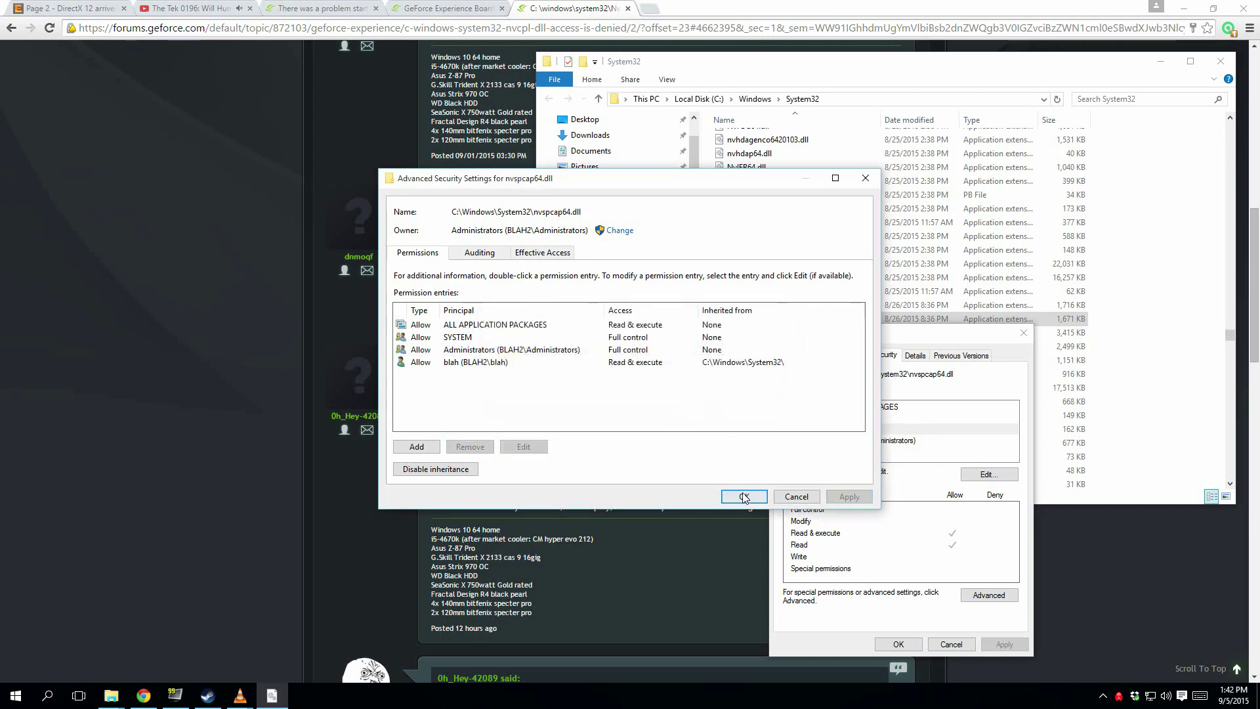
left_click(739, 497)
left_click(1023, 333)
Step: Add the ALL APPLICATION PACKAGES group to the security permissions of nvspbridge64.dll
left_click(778, 306)
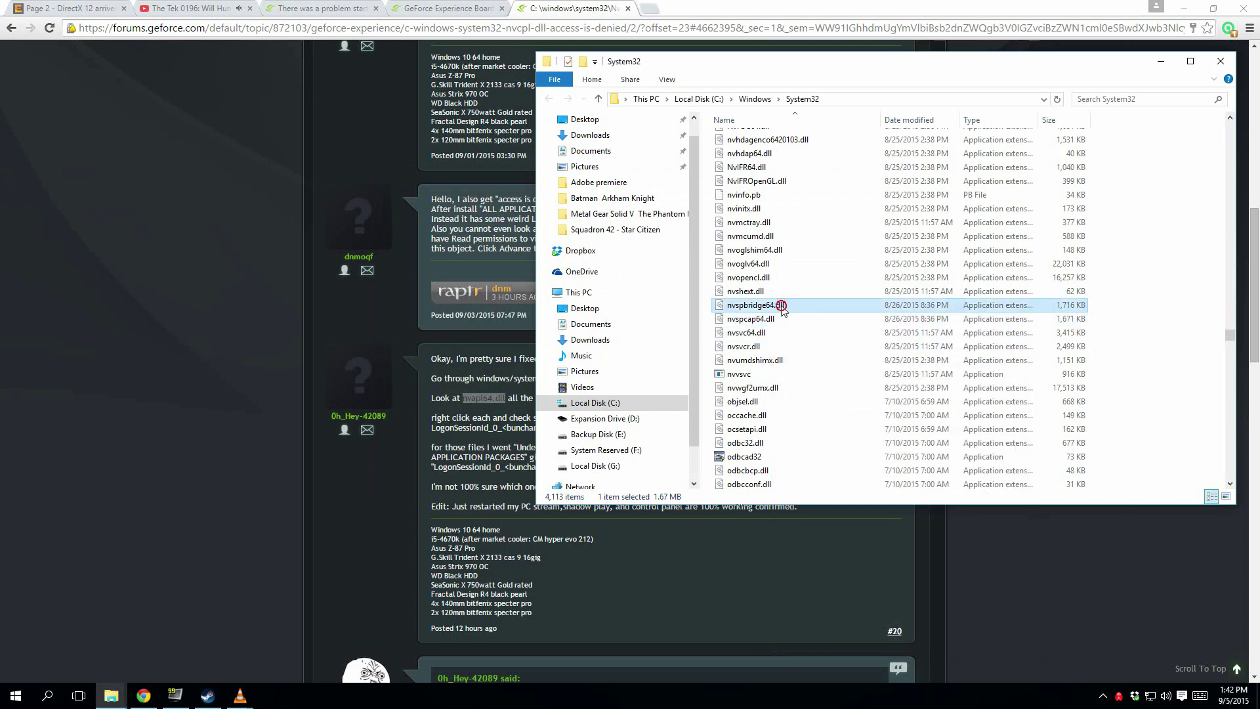
right_click(782, 307)
left_click(600, 536)
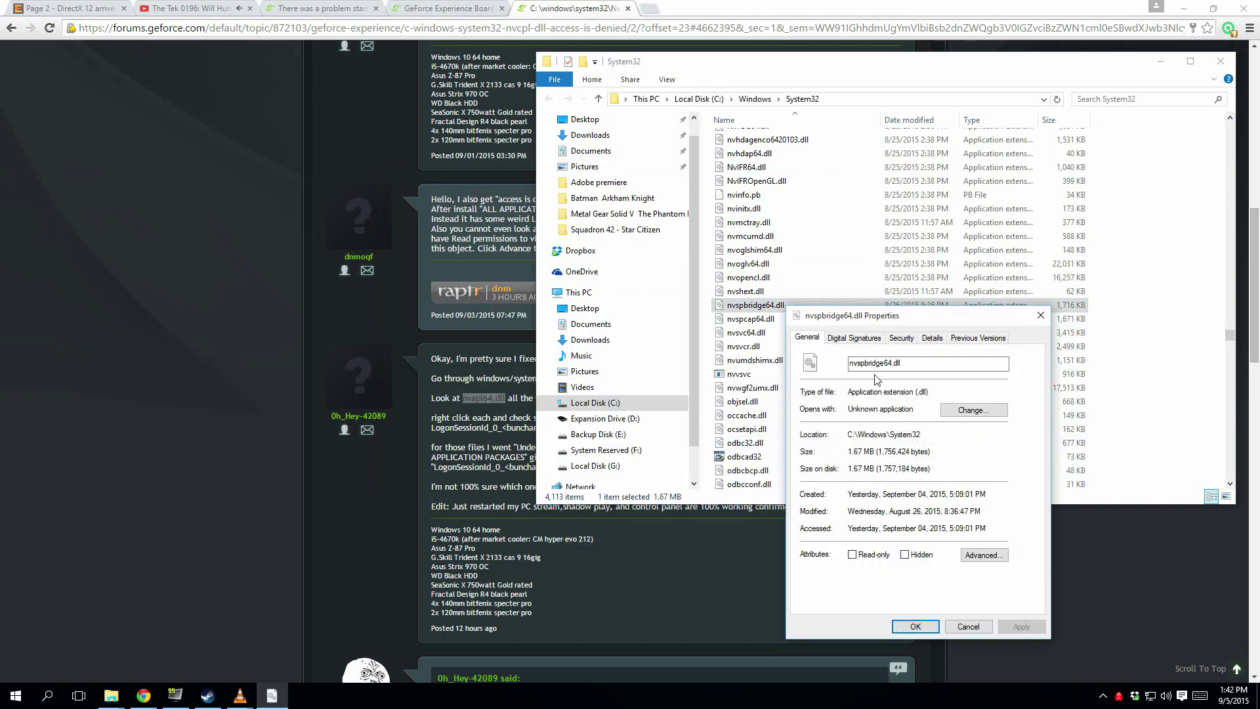
left_click(901, 337)
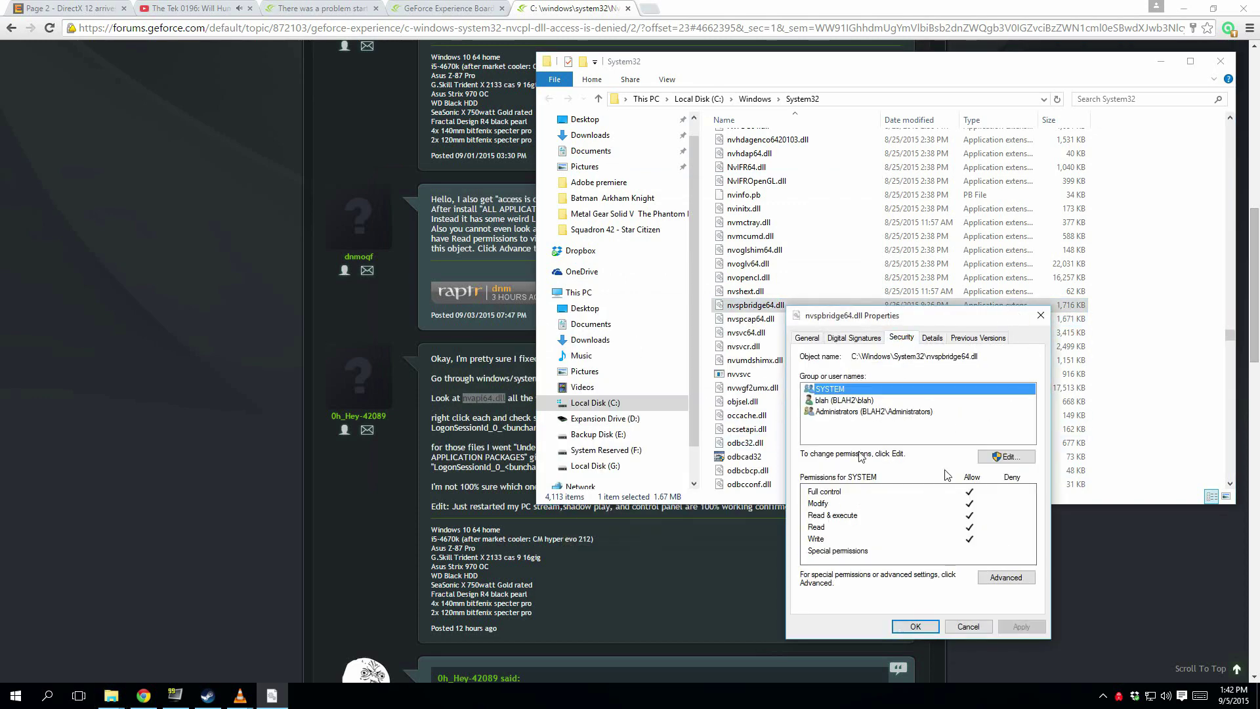
left_click(1004, 456)
left_click(958, 516)
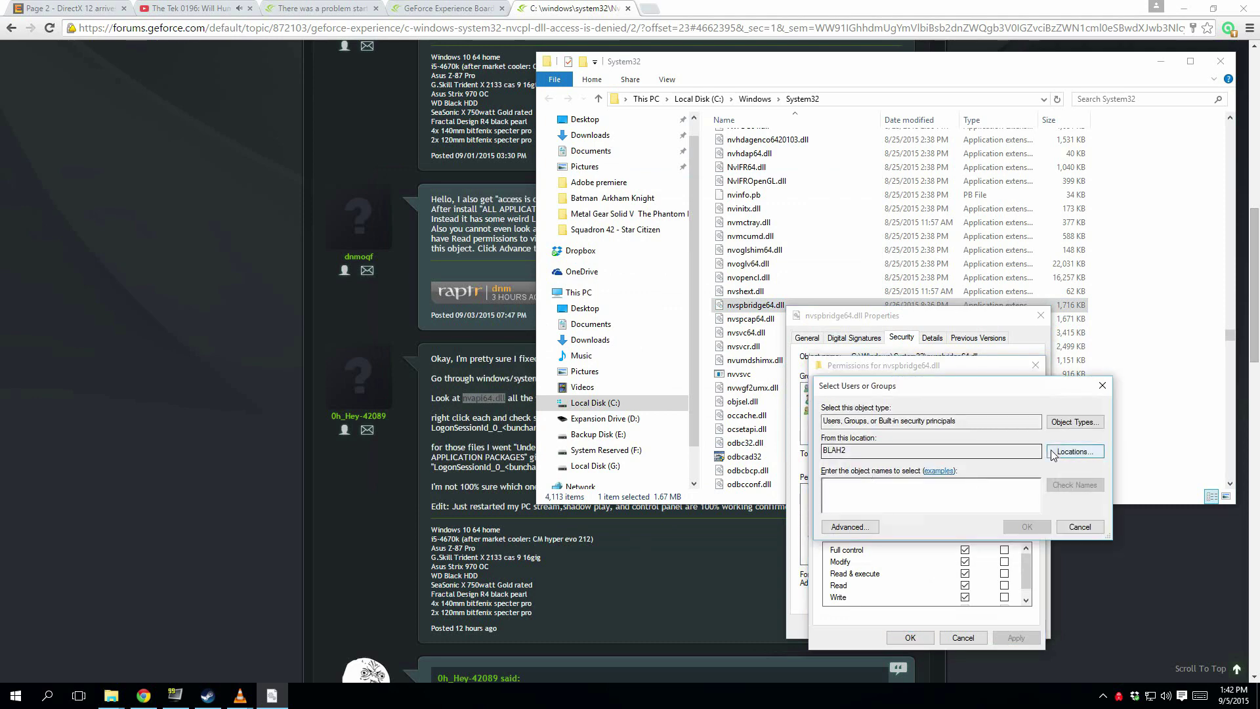
left_click(847, 533)
left_click(1109, 433)
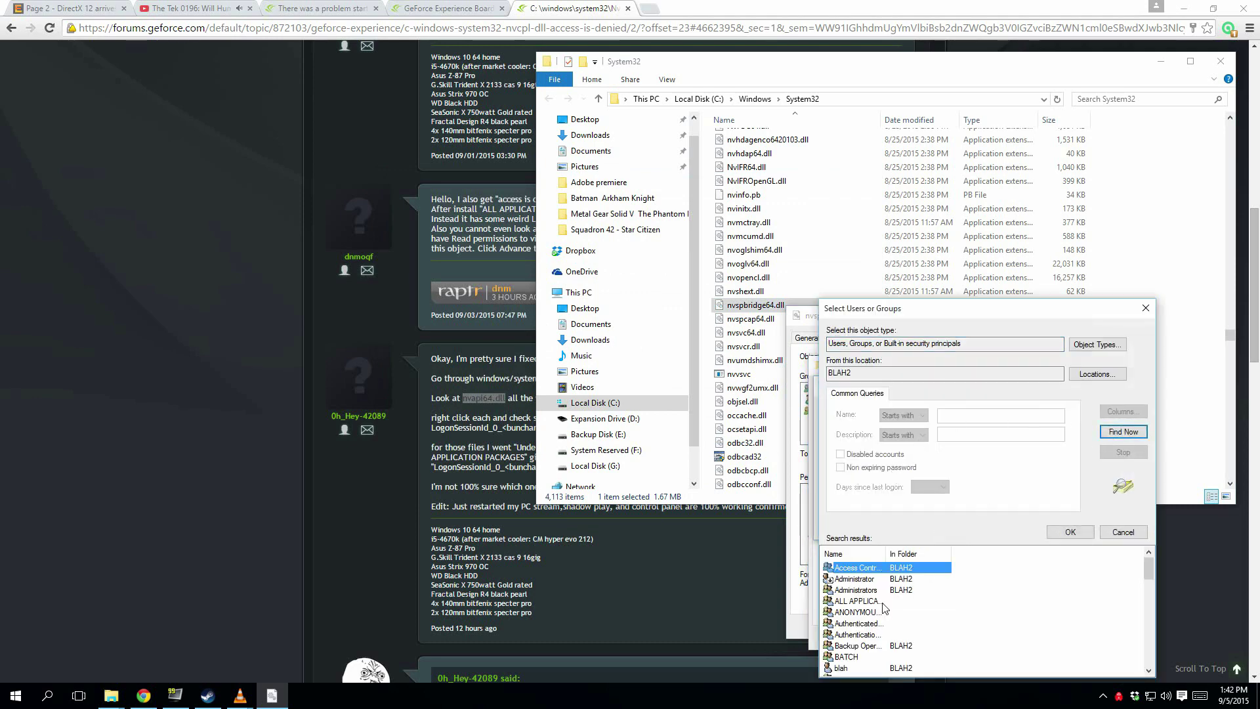
left_click_drag(887, 550, 938, 555)
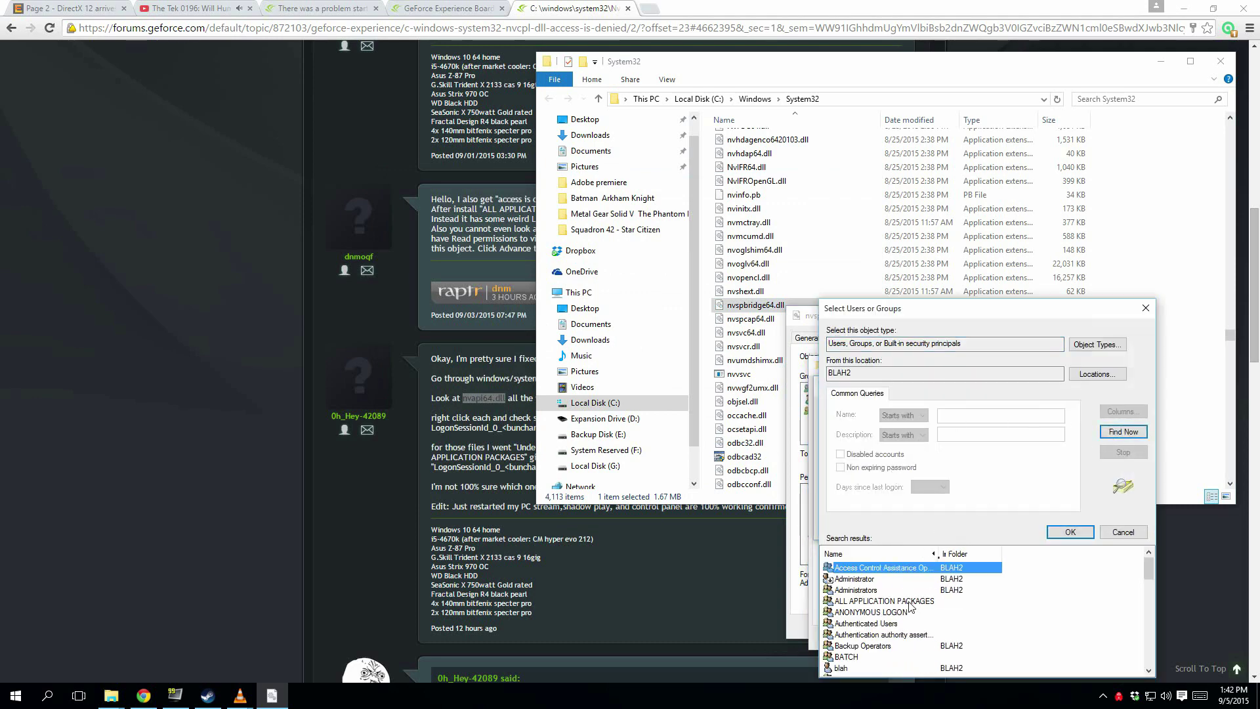
left_click(925, 601)
left_click(1070, 531)
left_click(1012, 531)
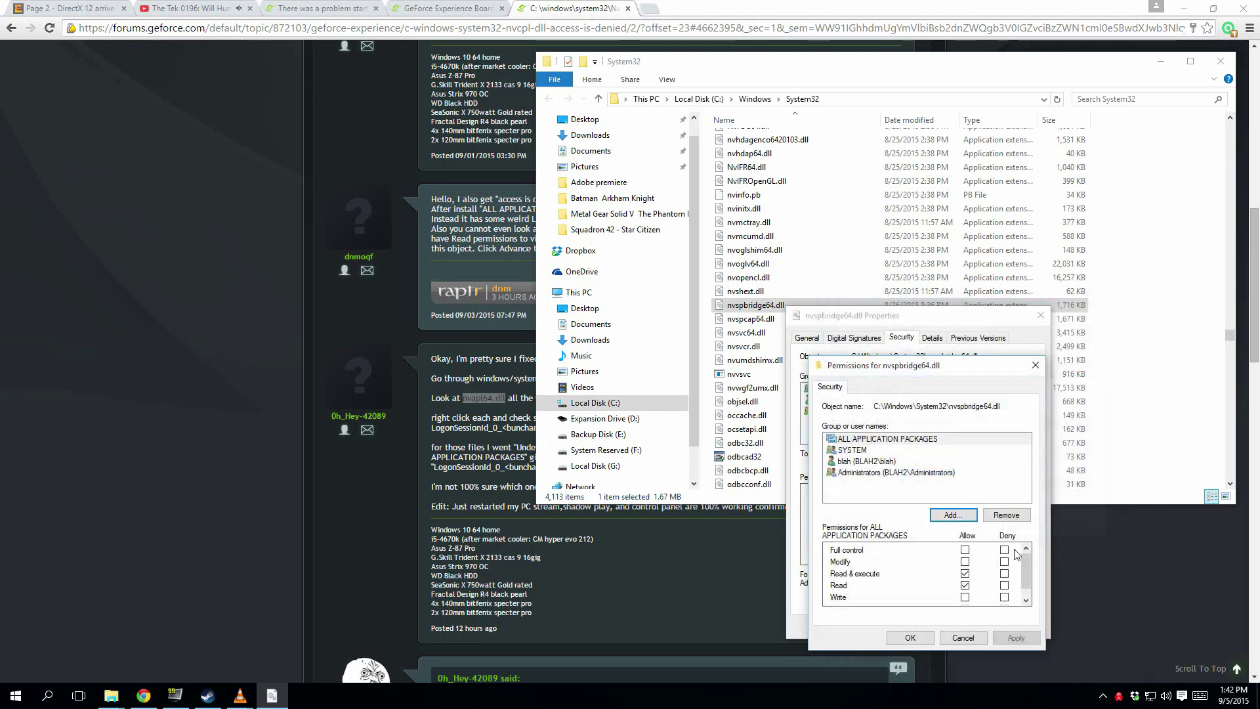
Step: Apply the nvspbridge64.dll permission change and close its permissions and properties
left_click(1016, 638)
left_click(695, 400)
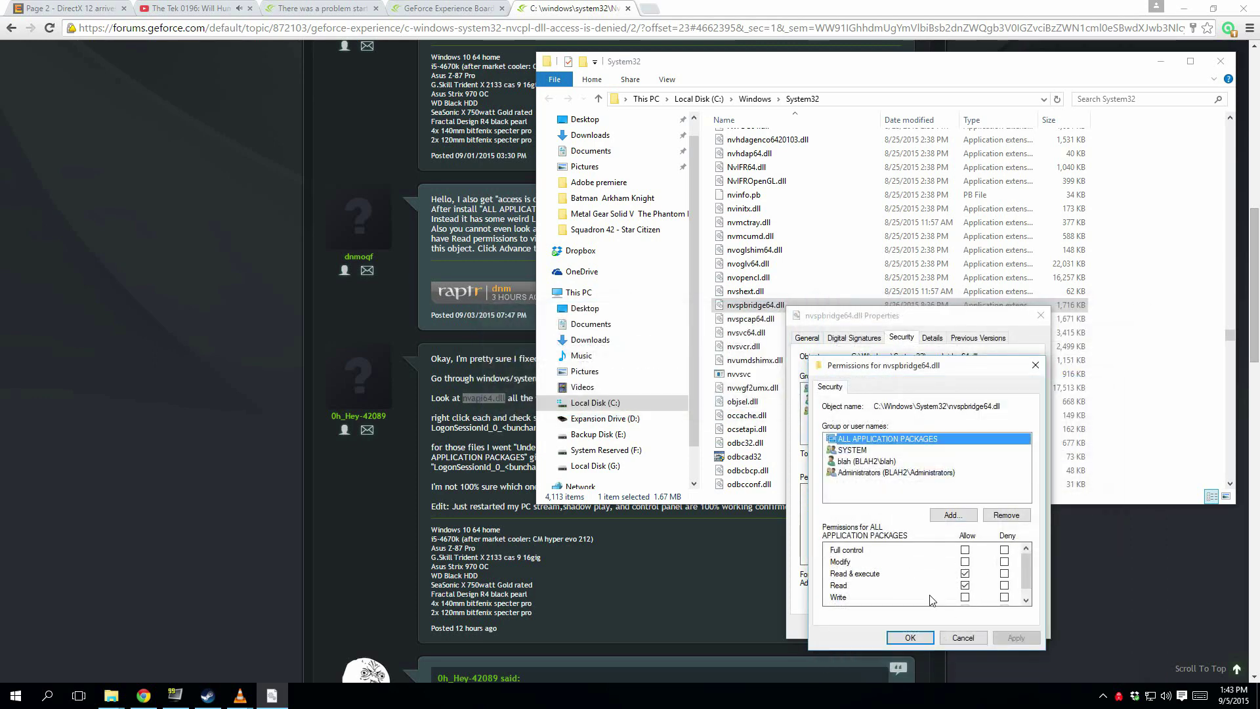
left_click(910, 637)
left_click(1041, 315)
Step: Inspect the group and user permissions of nvopencl.dll in its security properties, then close them
left_click(755, 292)
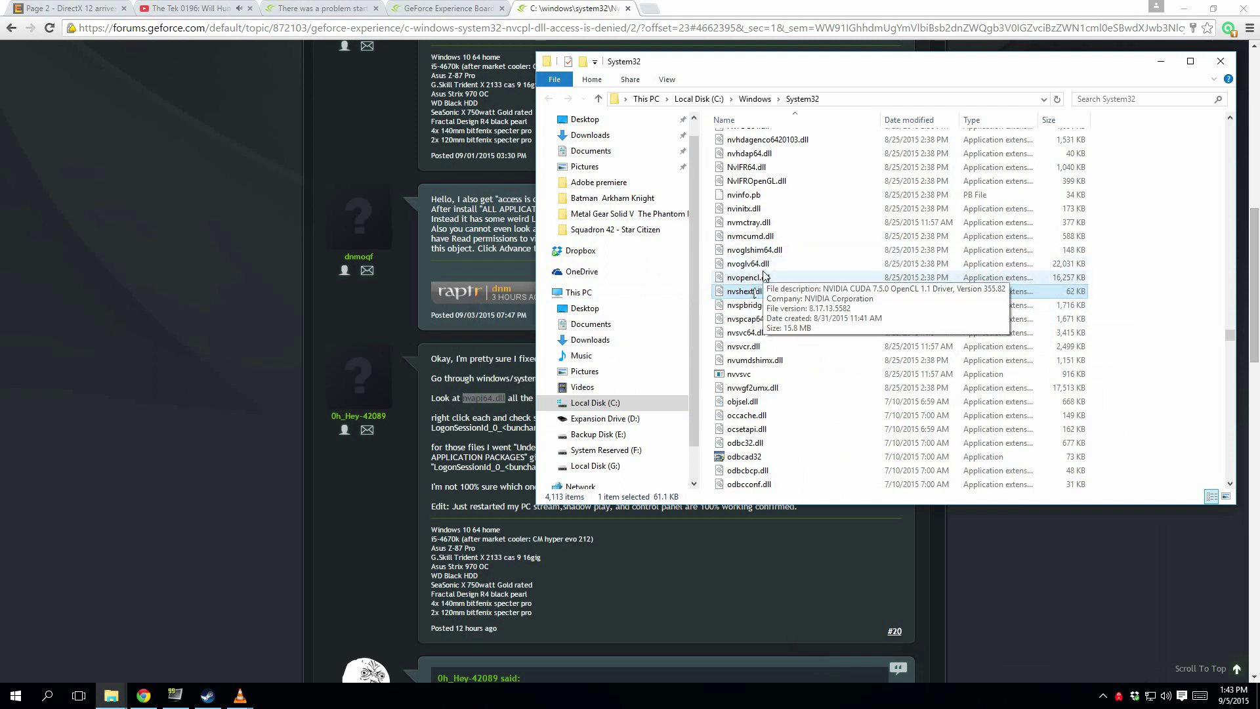
left_click(765, 278)
right_click(765, 278)
left_click(591, 506)
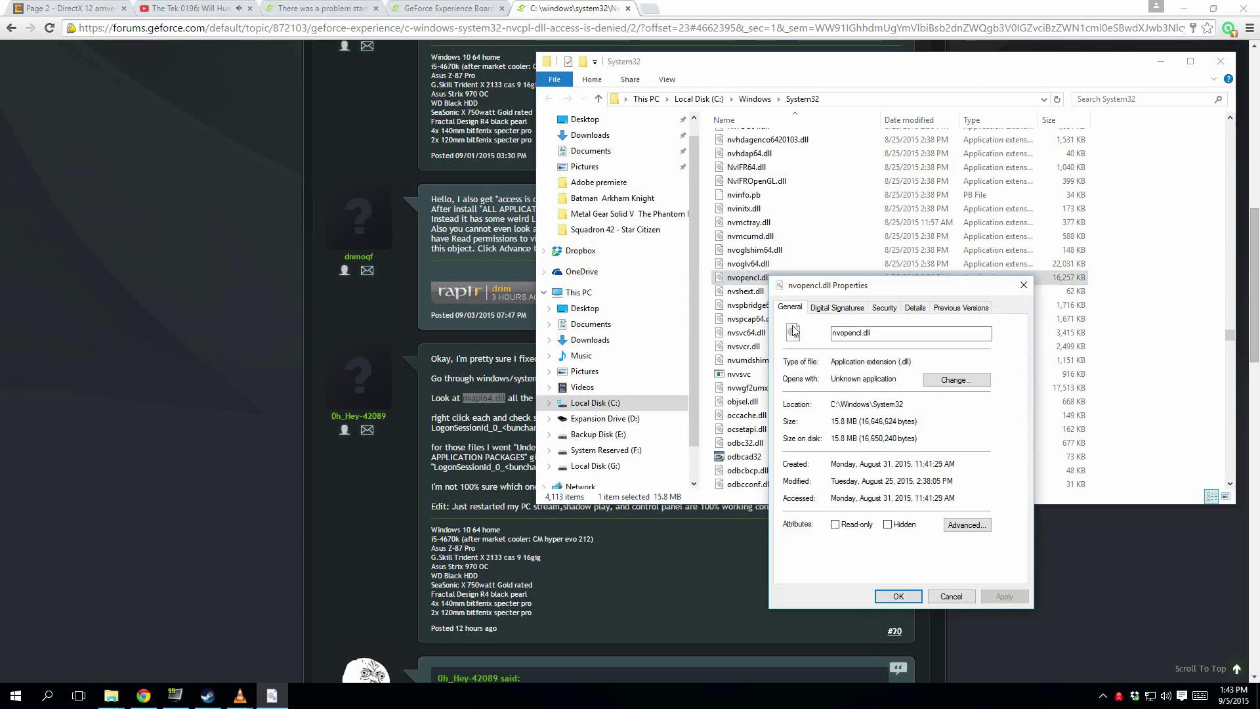
left_click(850, 309)
left_click(884, 308)
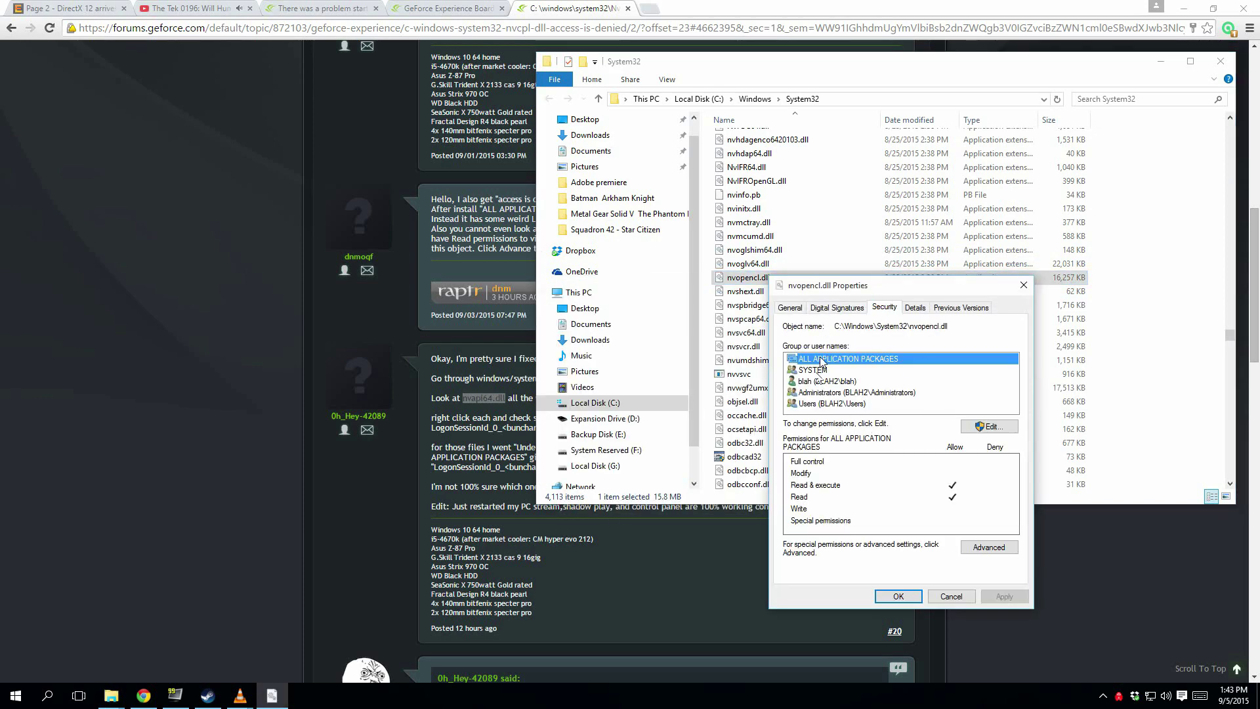
left_click(945, 596)
Step: Inspect the permissions of the local user and the Users group in the security properties of nvoglv64.dll, then close them
left_click(748, 263)
right_click(748, 263)
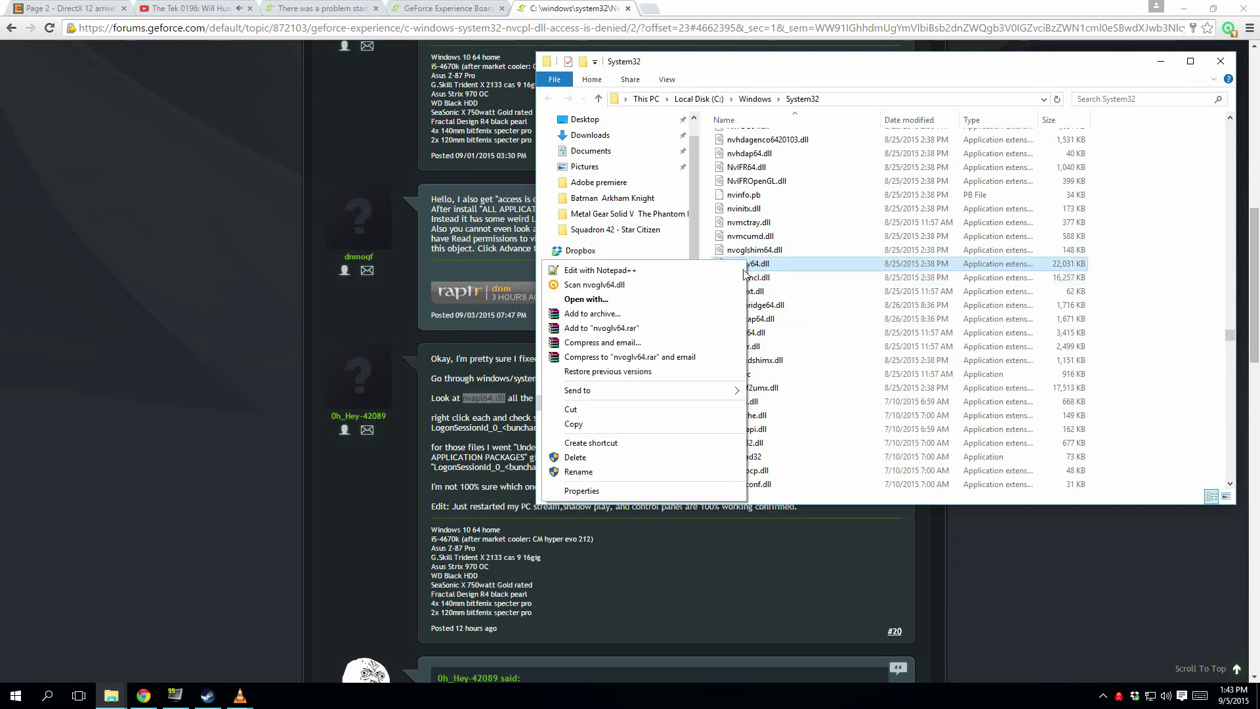
left_click(657, 493)
left_click(867, 293)
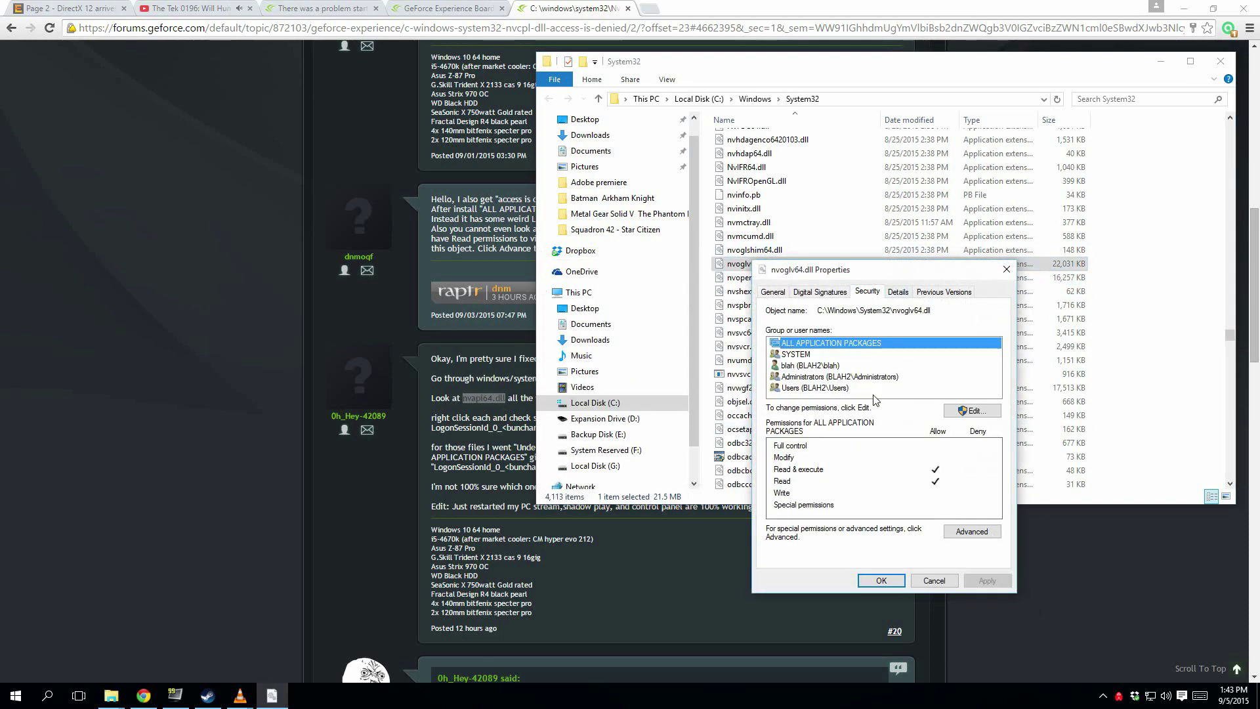
left_click(821, 365)
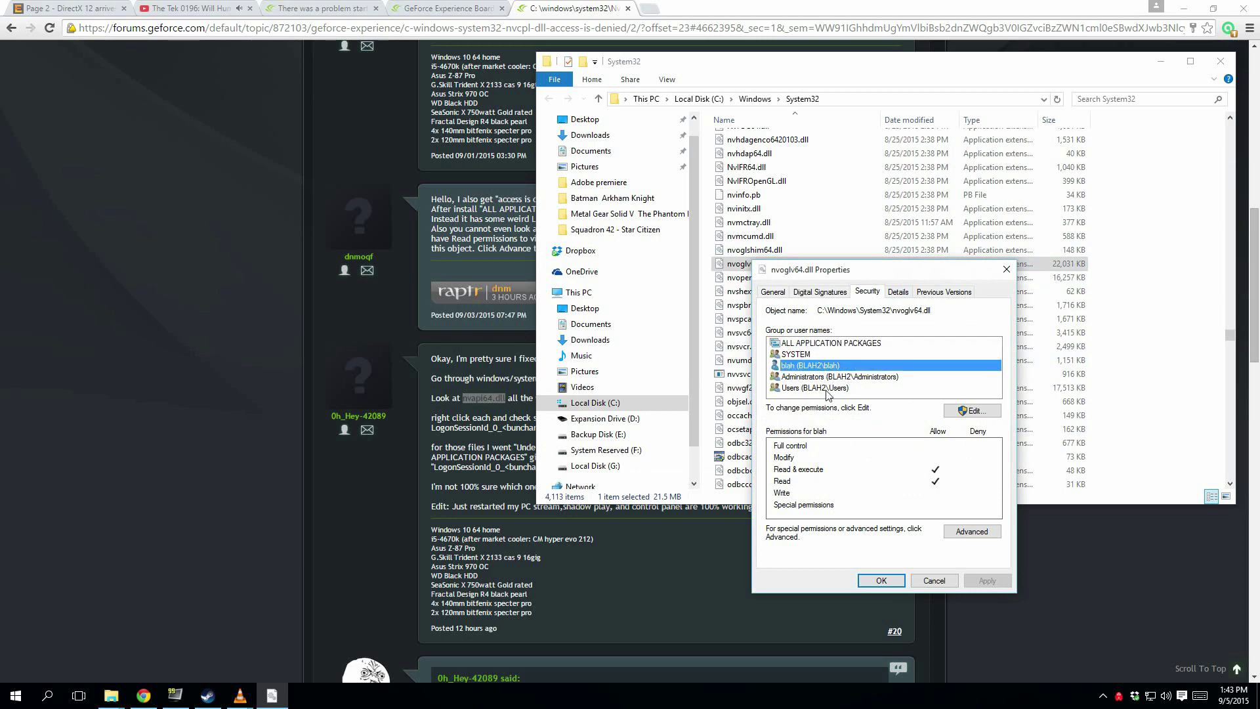
left_click(826, 388)
left_click(882, 580)
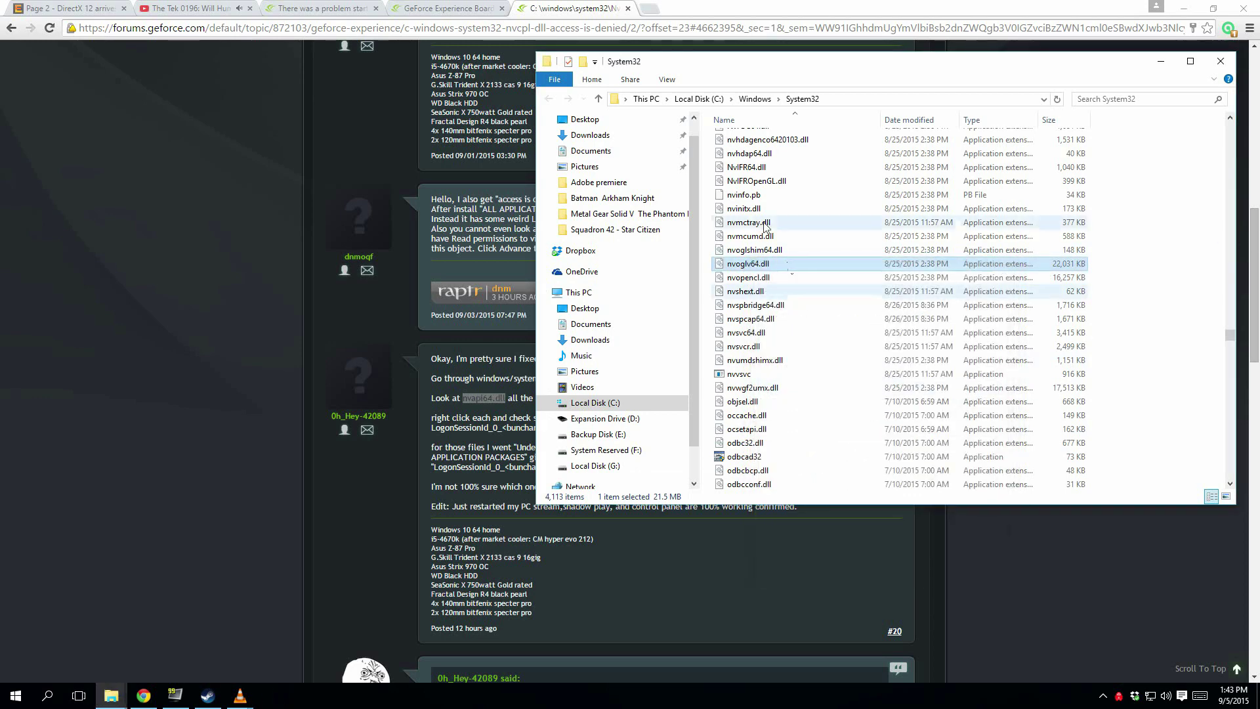
Step: Inspect the group and user permissions of nvinfo.pb in its security properties, then close them
right_click(751, 197)
left_click(754, 197)
right_click(753, 197)
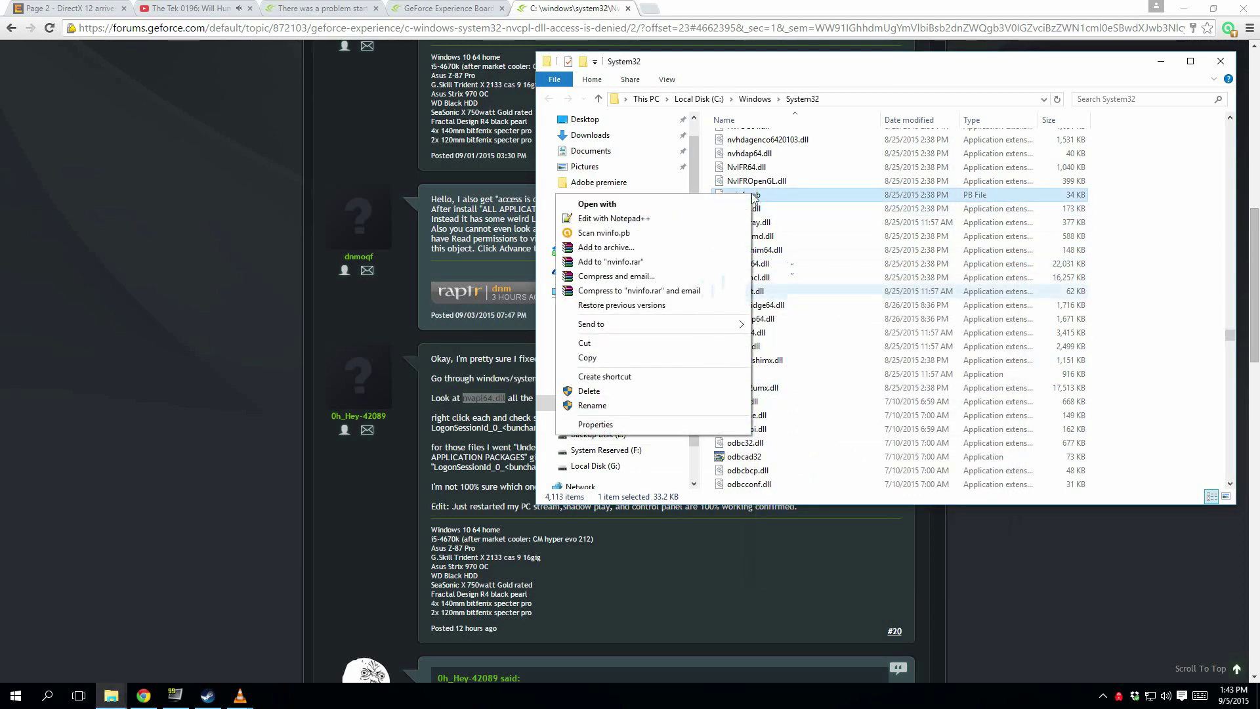
left_click(676, 666)
left_click(842, 225)
left_click(810, 226)
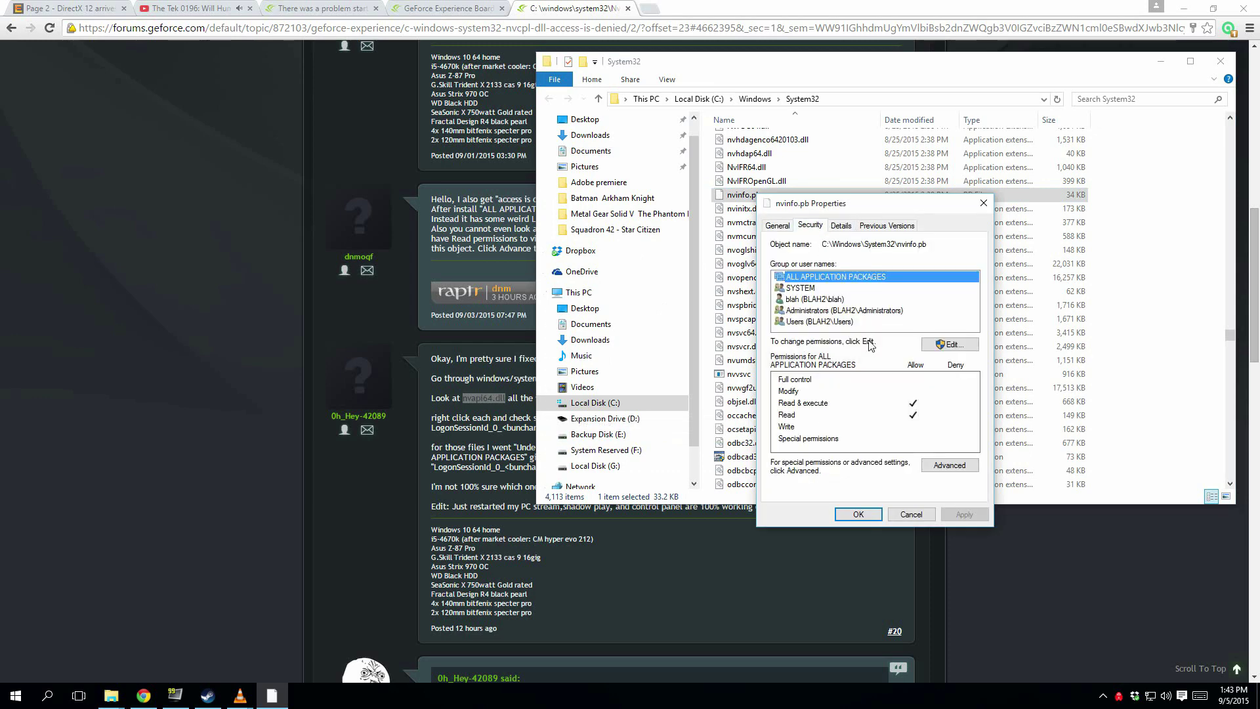
left_click(911, 514)
Step: Inspect the group and user permissions of nvapi64.dll in its security properties, then close them
scroll(821, 388, "up", 5)
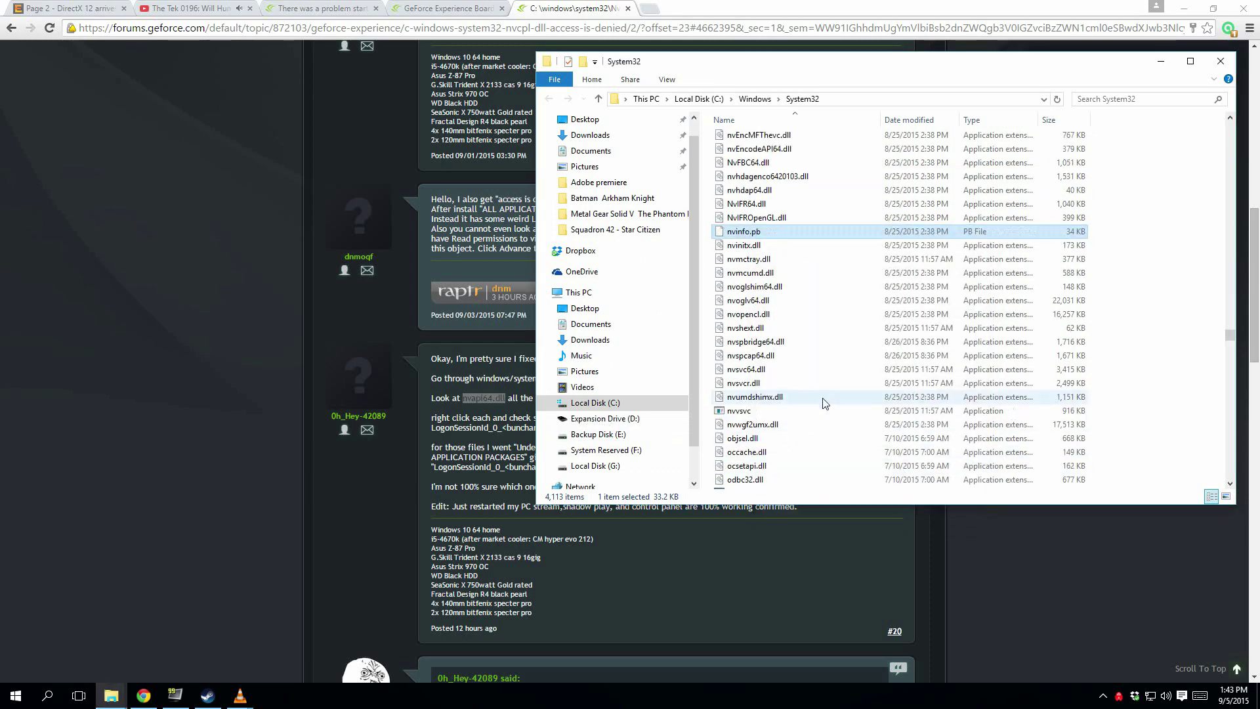
scroll(794, 315, "up", 3)
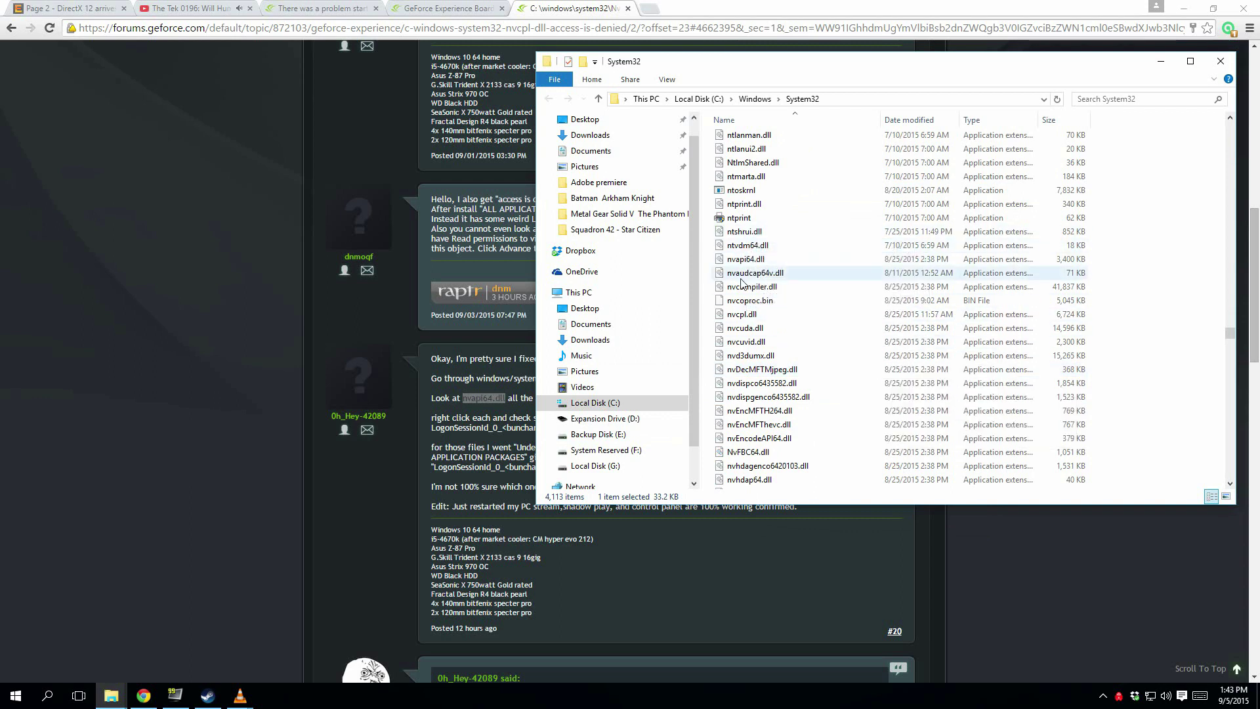
mouse_move(750, 262)
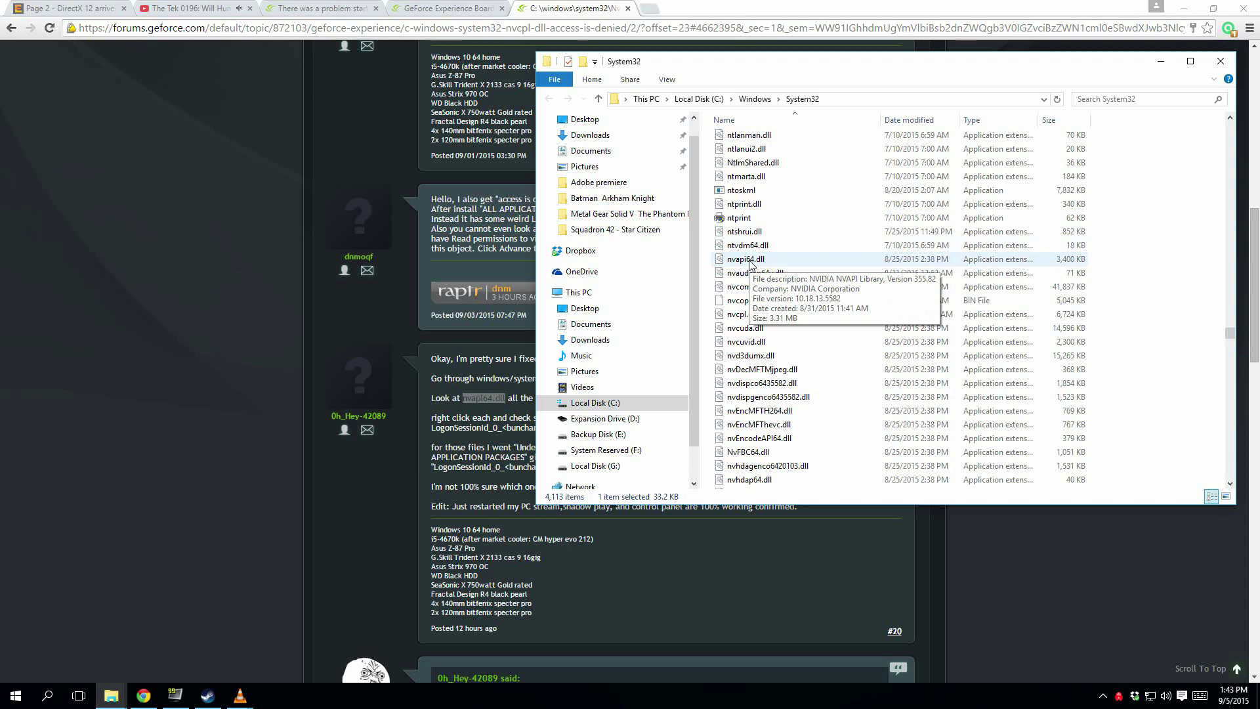
right_click(752, 262)
left_click(613, 493)
left_click(870, 292)
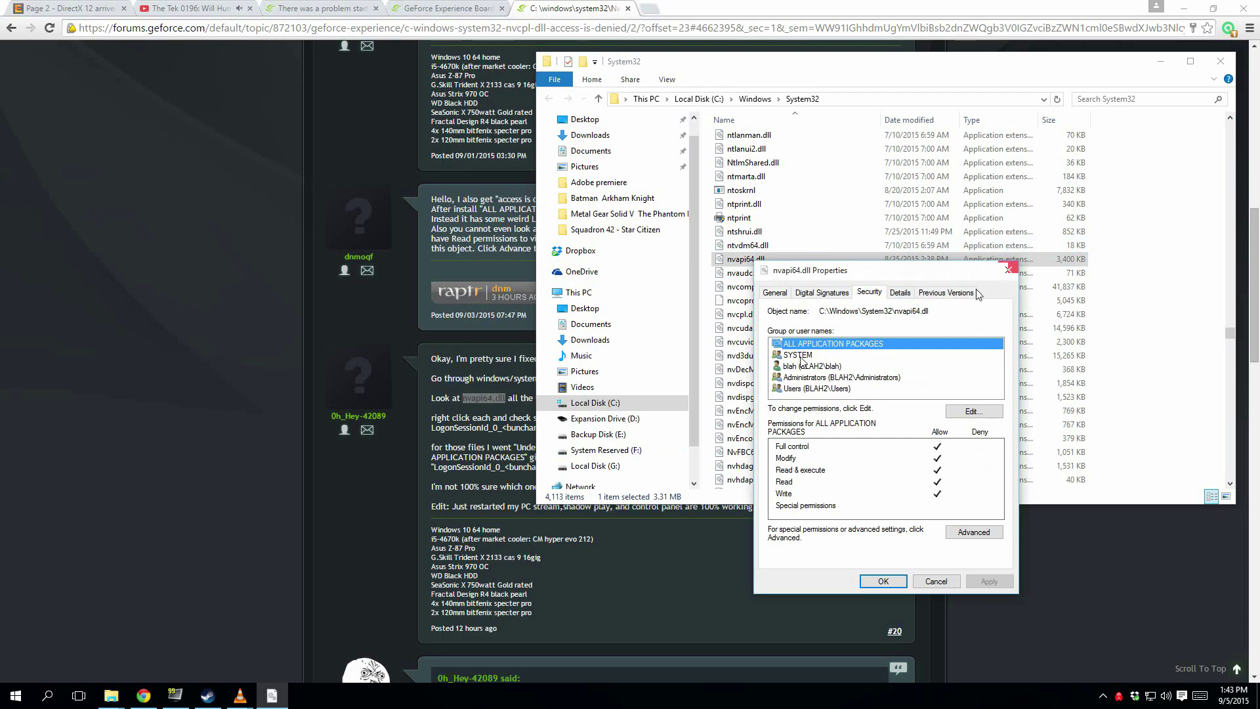
key("Down")
key("Escape")
Step: Bring up the available file actions for nvcoproc.bin in the System32 folder
mouse_move(769, 280)
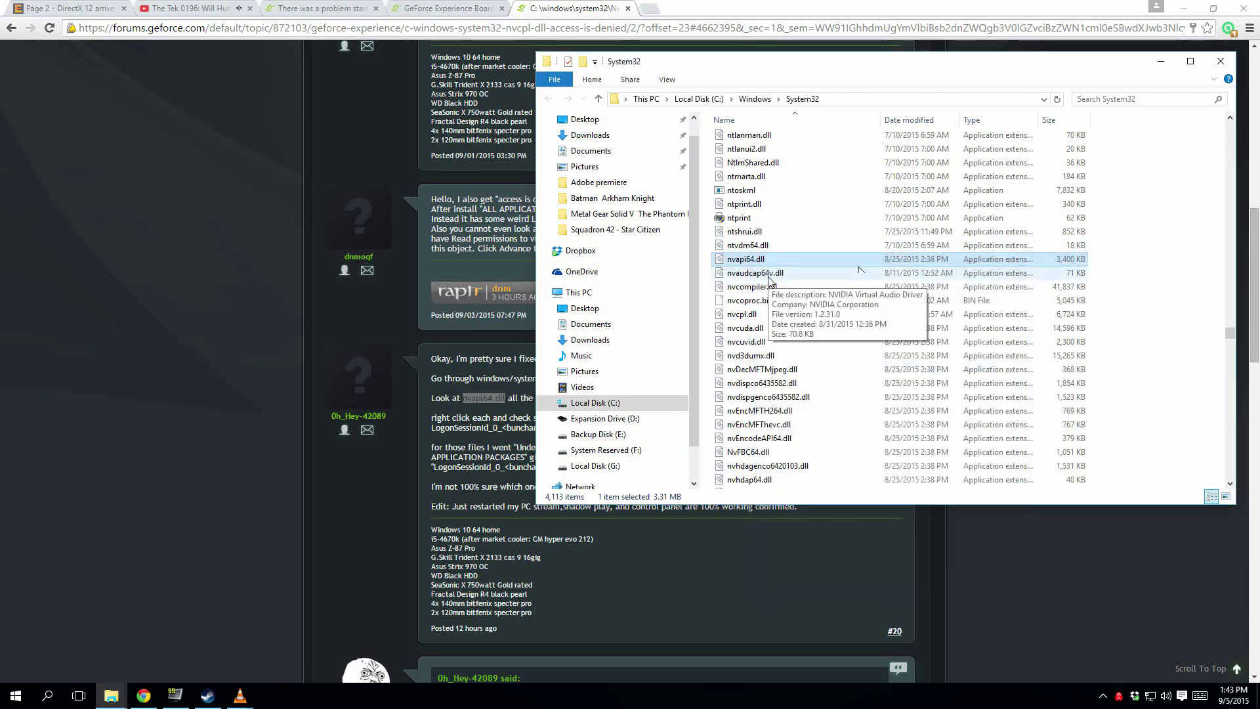
right_click(757, 303)
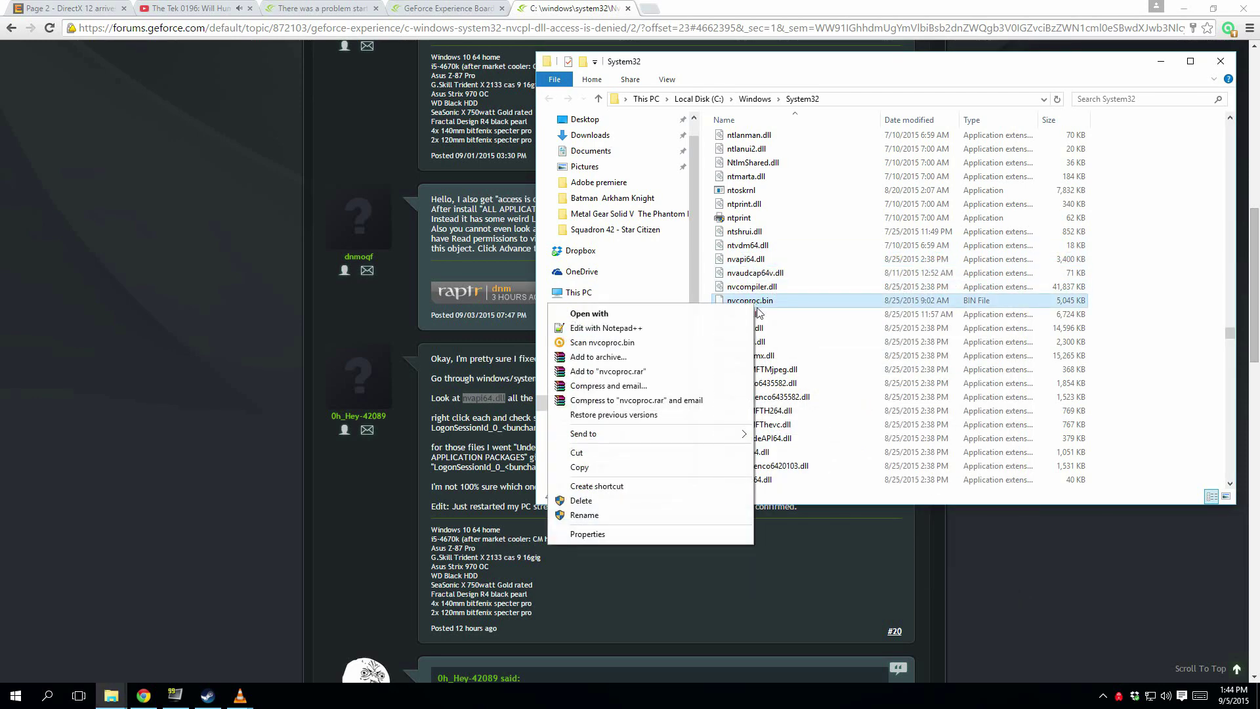
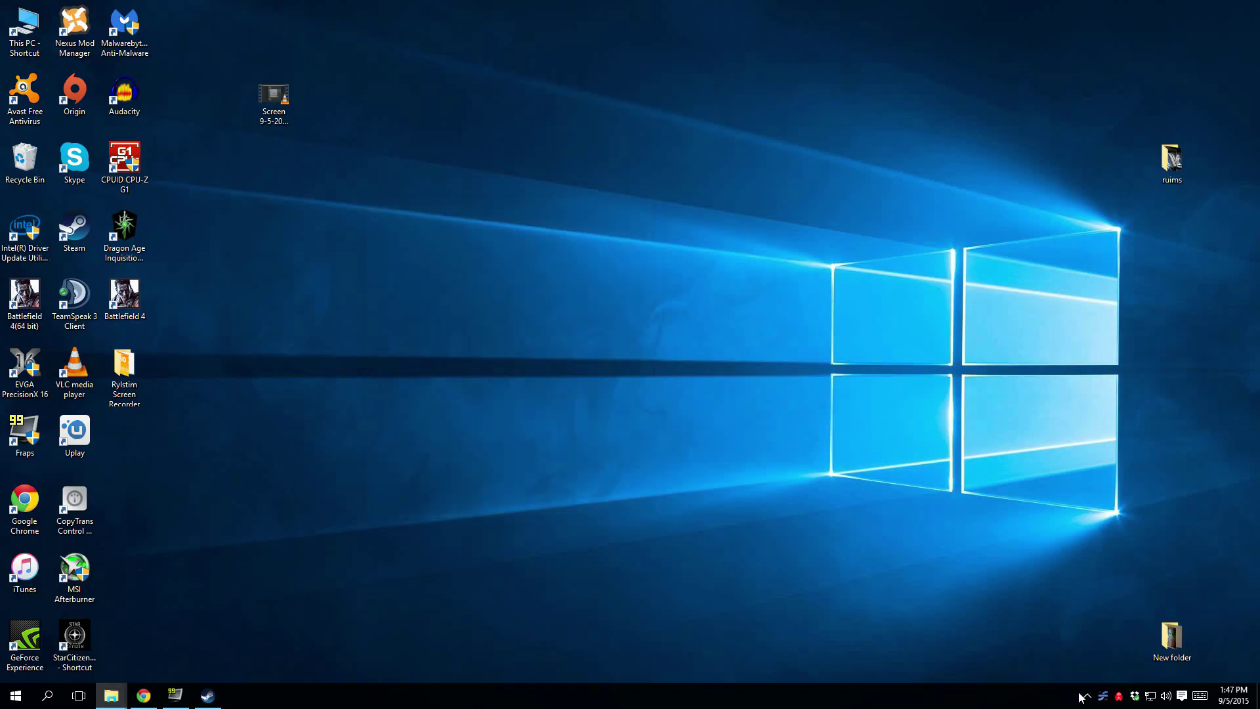
Step: Exit the Fraps program running in the background
left_click(1103, 696)
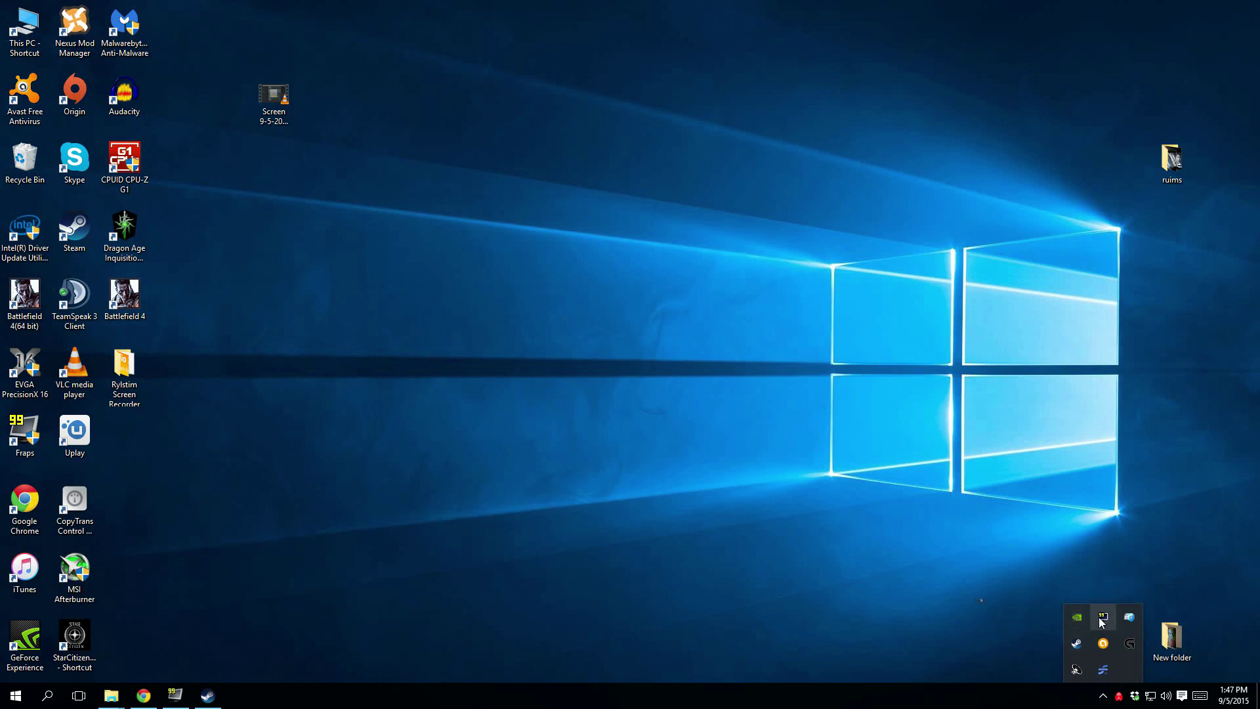
right_click(1101, 617)
left_click(1032, 608)
Step: Open the NVIDIA Control Panel from its background program, look over its start page, then close it
left_click(1103, 697)
right_click(1077, 617)
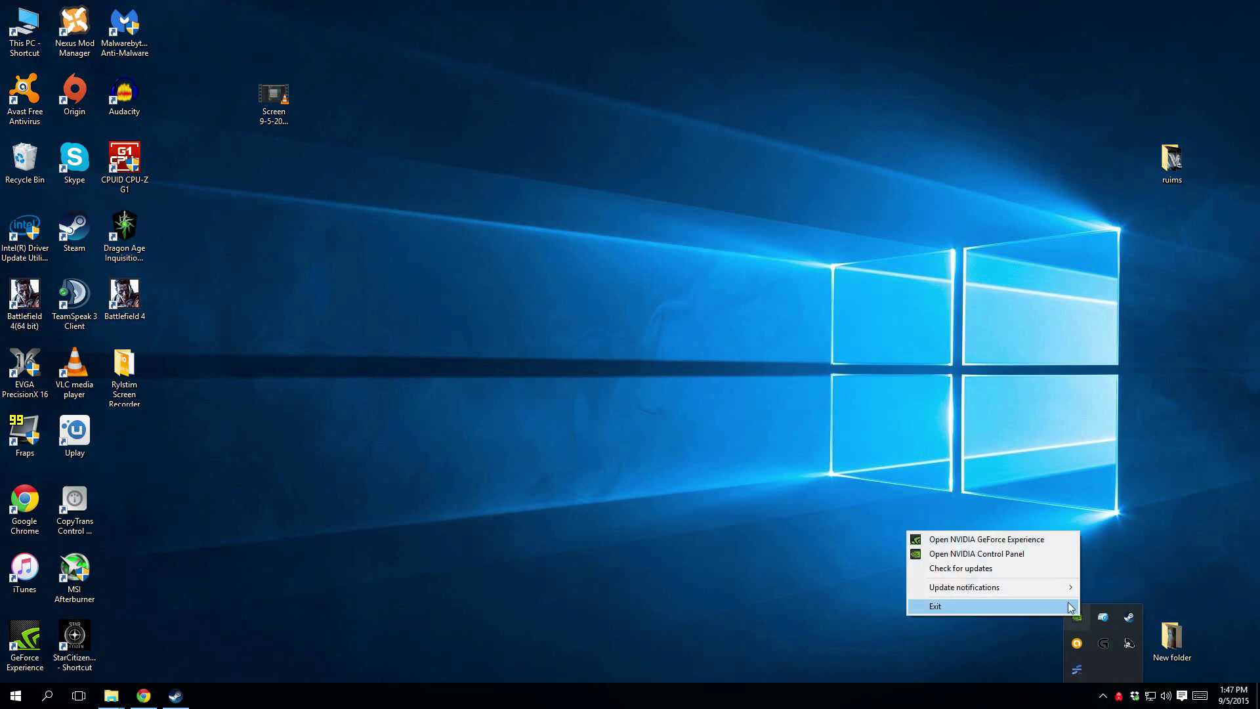
left_click(1031, 554)
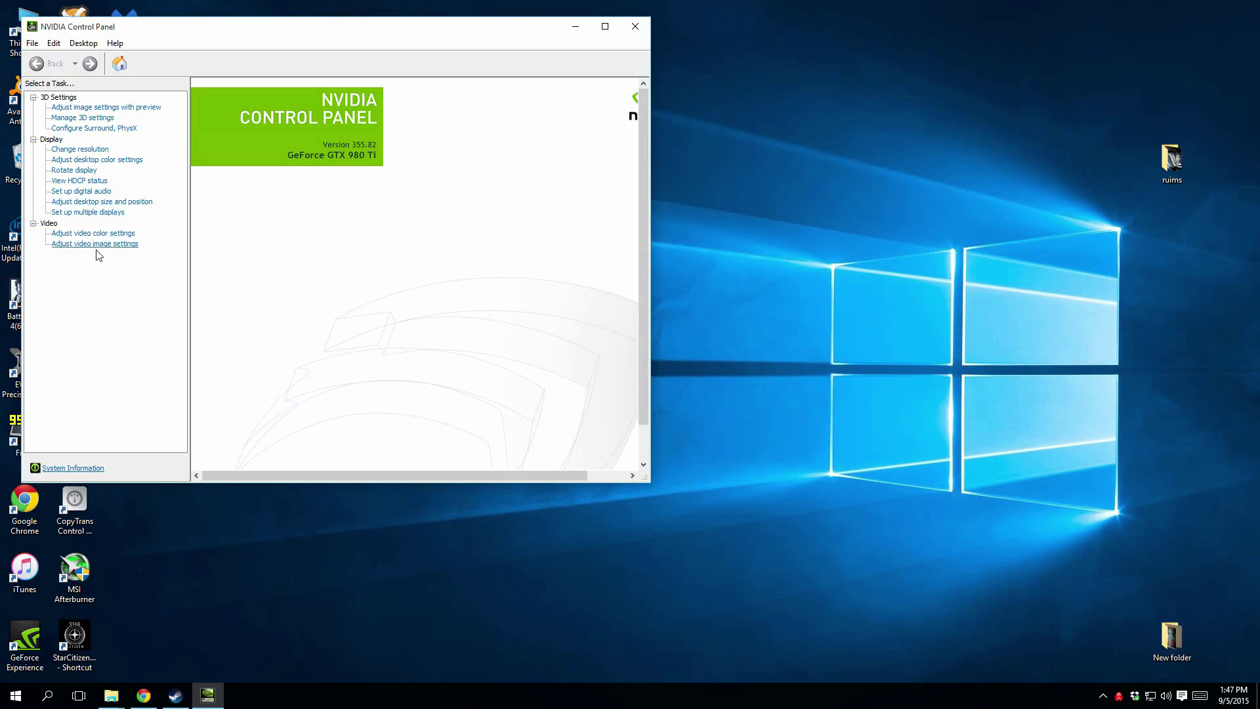
scroll(461, 369, "right", 2)
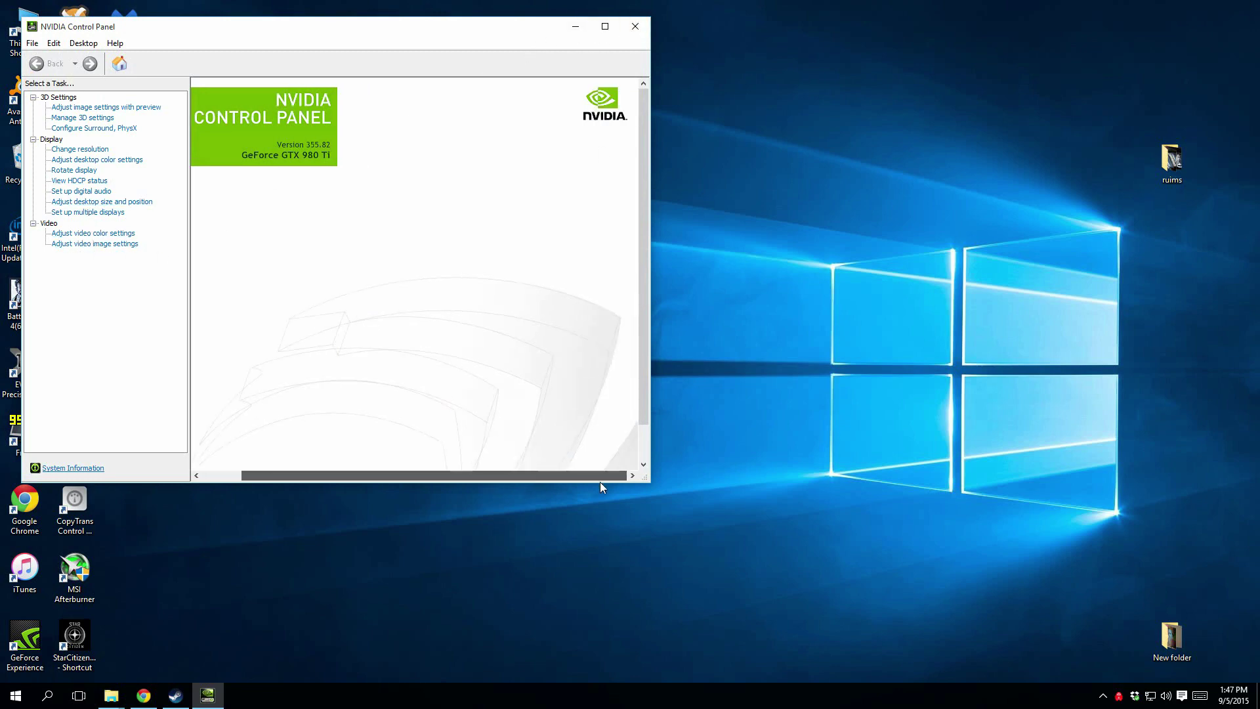
left_click(635, 26)
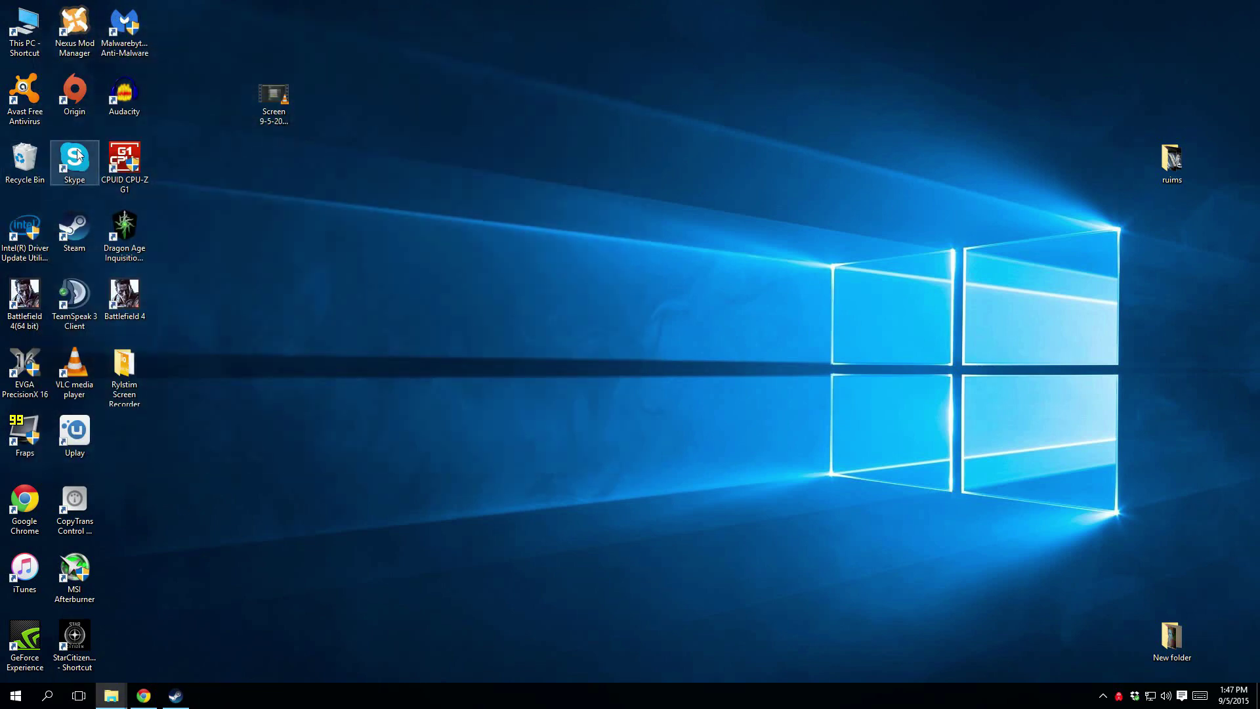
left_click(137, 700)
left_click(137, 700)
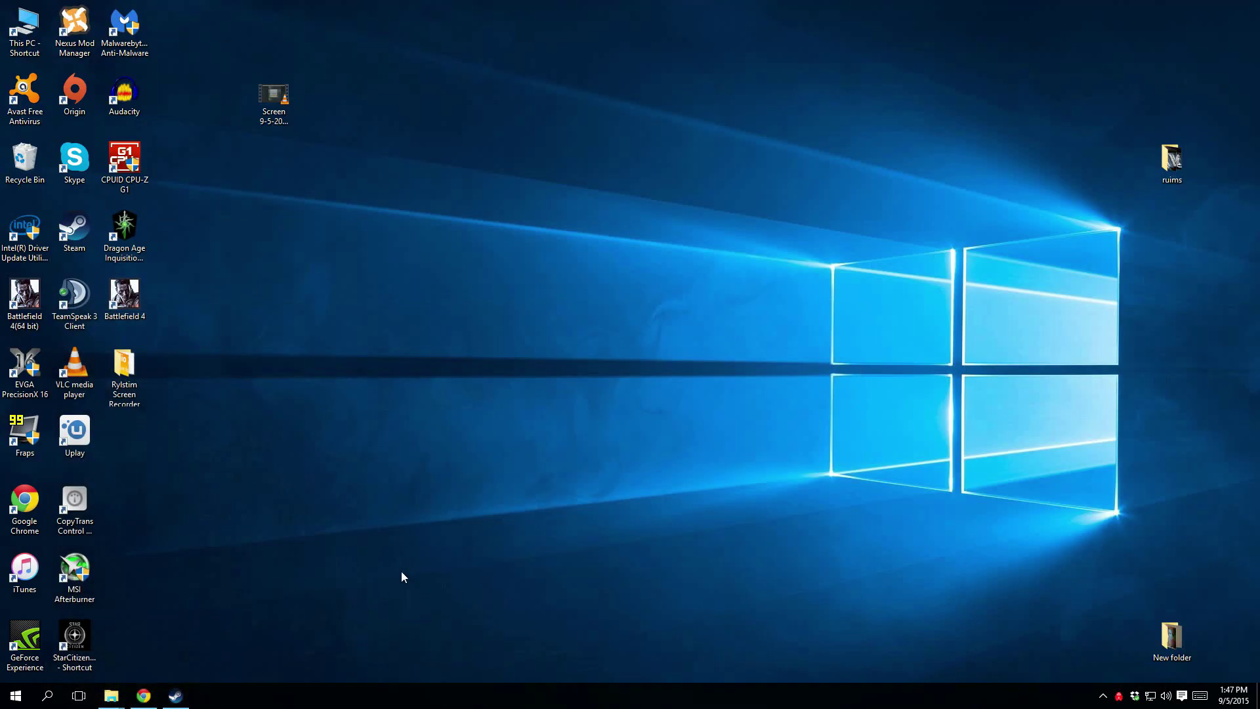